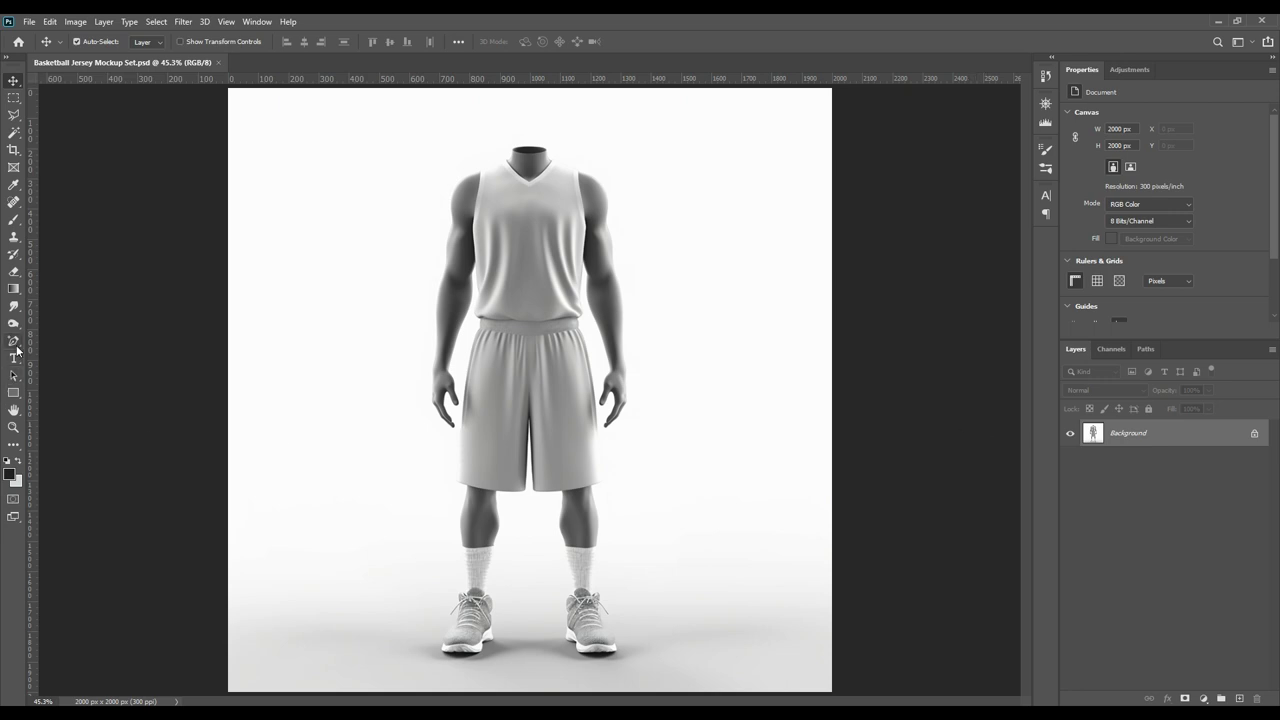
- With the Pen Tool in Shape mode, trace the vest's left side from neckline to waistband
{"action": "left_click", "coordinate": [16, 346]}
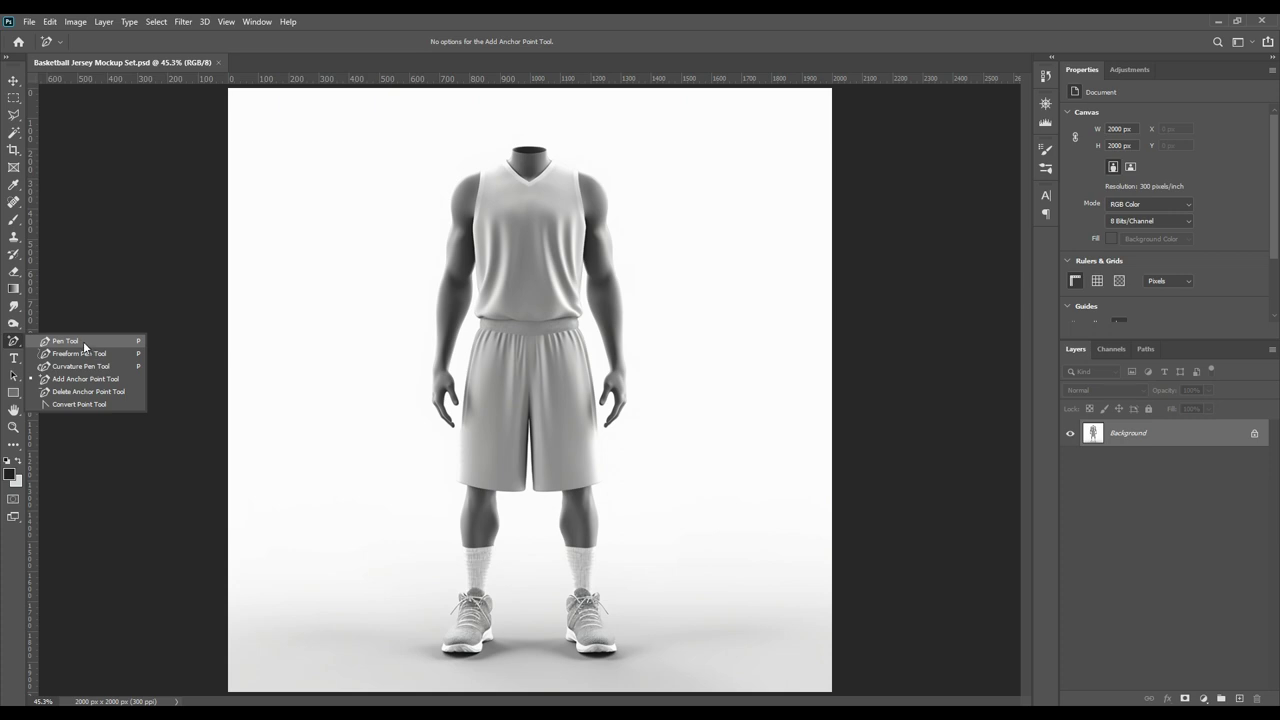
{"action": "left_click", "coordinate": [87, 346]}
{"action": "key", "text": "ctrl+plus"}
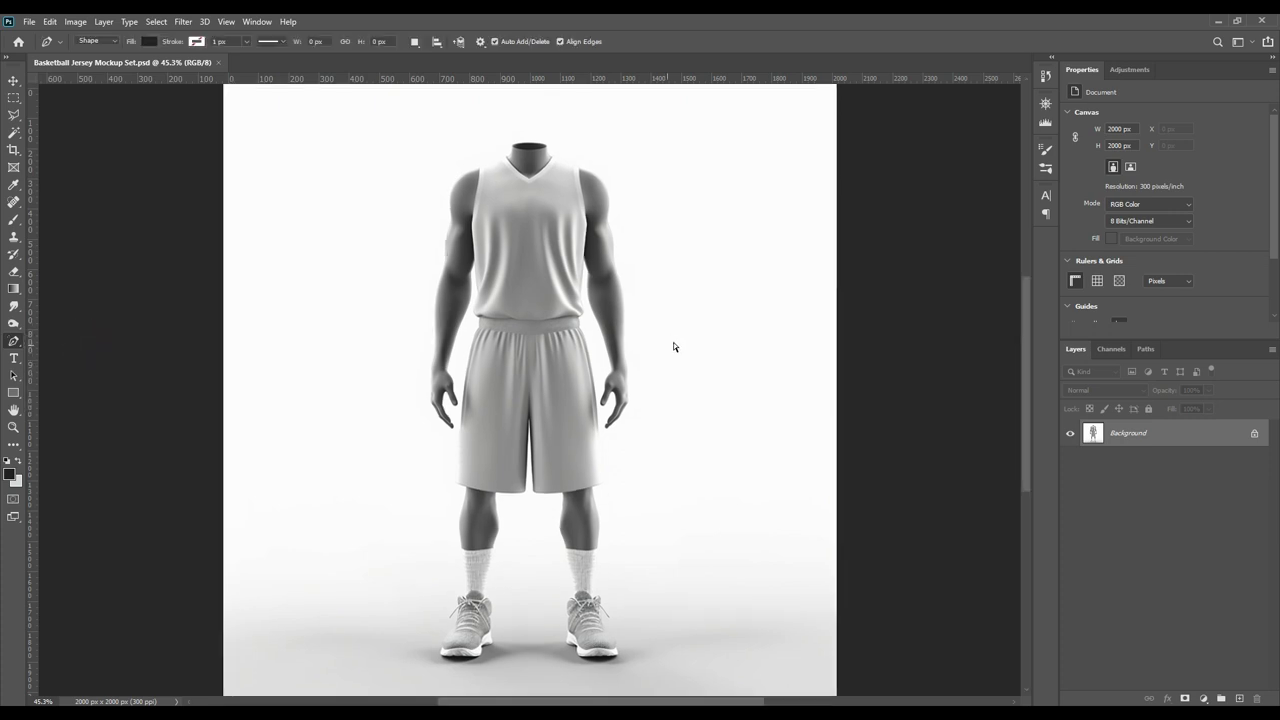
{"action": "key", "text": "ctrl+plus"}
{"action": "key", "text": "ctrl+plus"}
{"action": "key", "text": "ctrl+plus"}
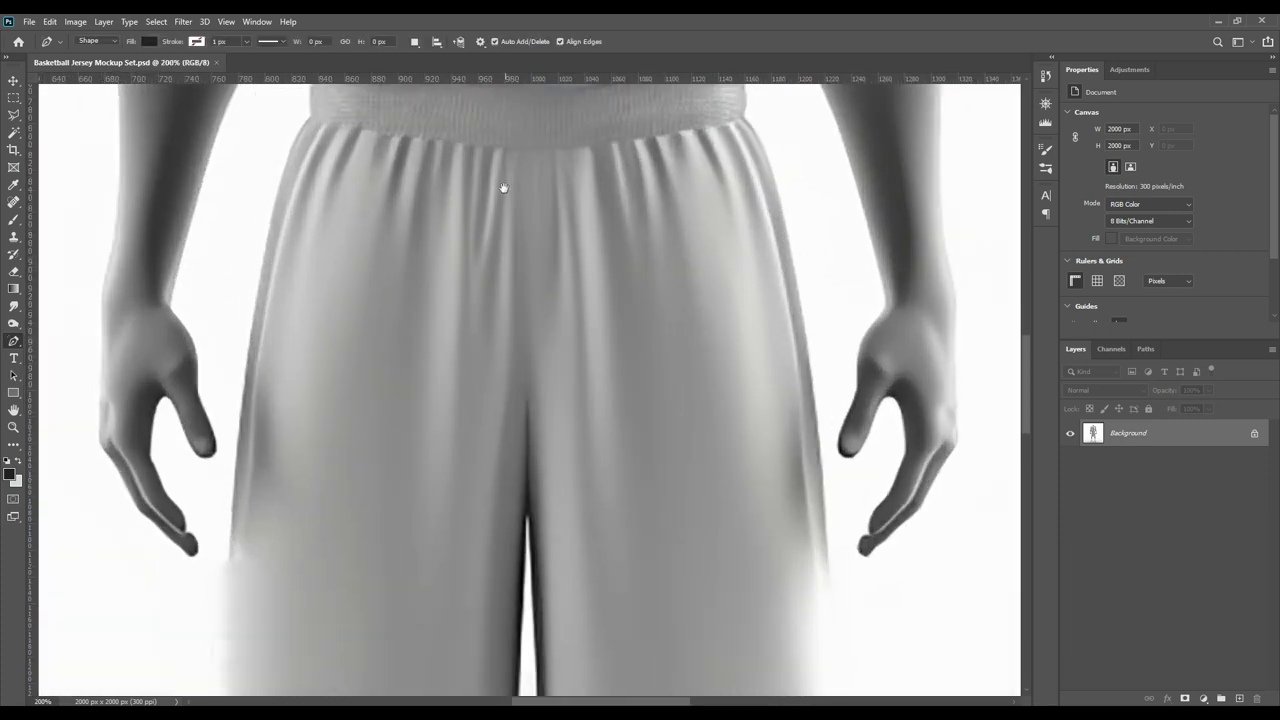
{"action": "left_click_drag", "start_coordinate": [504, 186], "coordinate": [517, 479]}
{"action": "left_click_drag", "start_coordinate": [511, 314], "coordinate": [486, 491]}
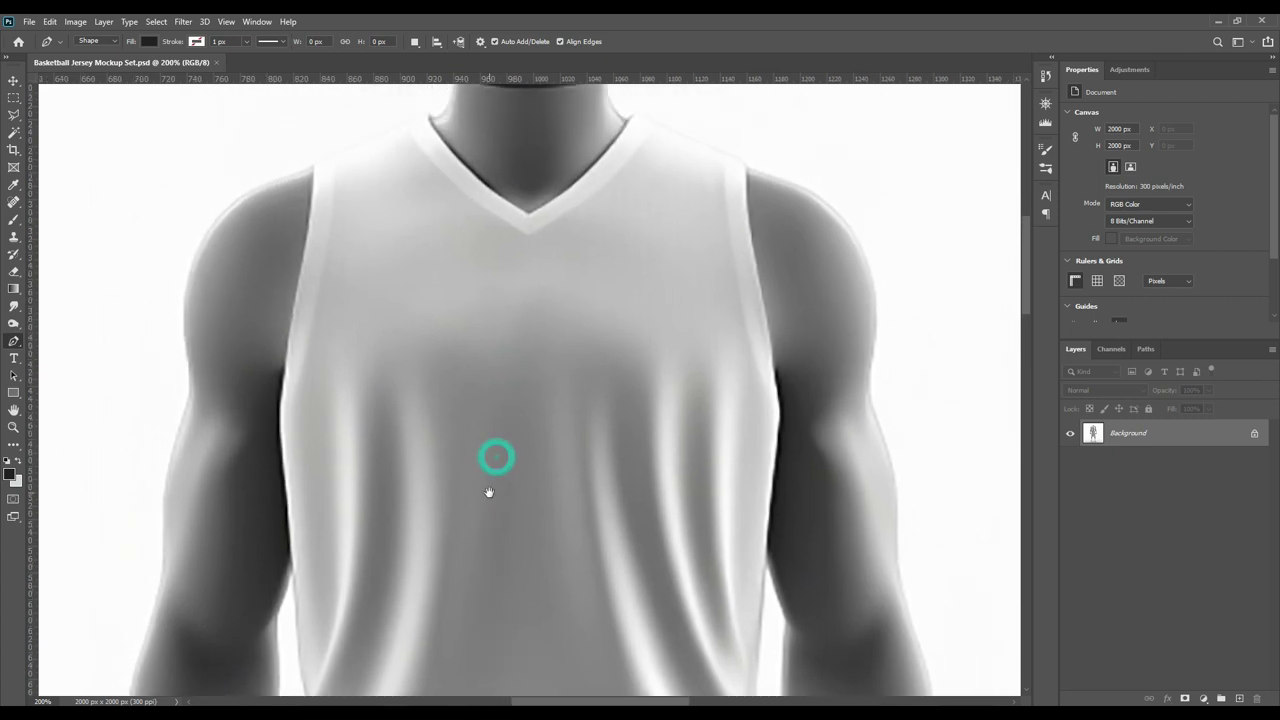
{"action": "left_click", "coordinate": [431, 117]}
{"action": "left_click", "coordinate": [314, 177]}
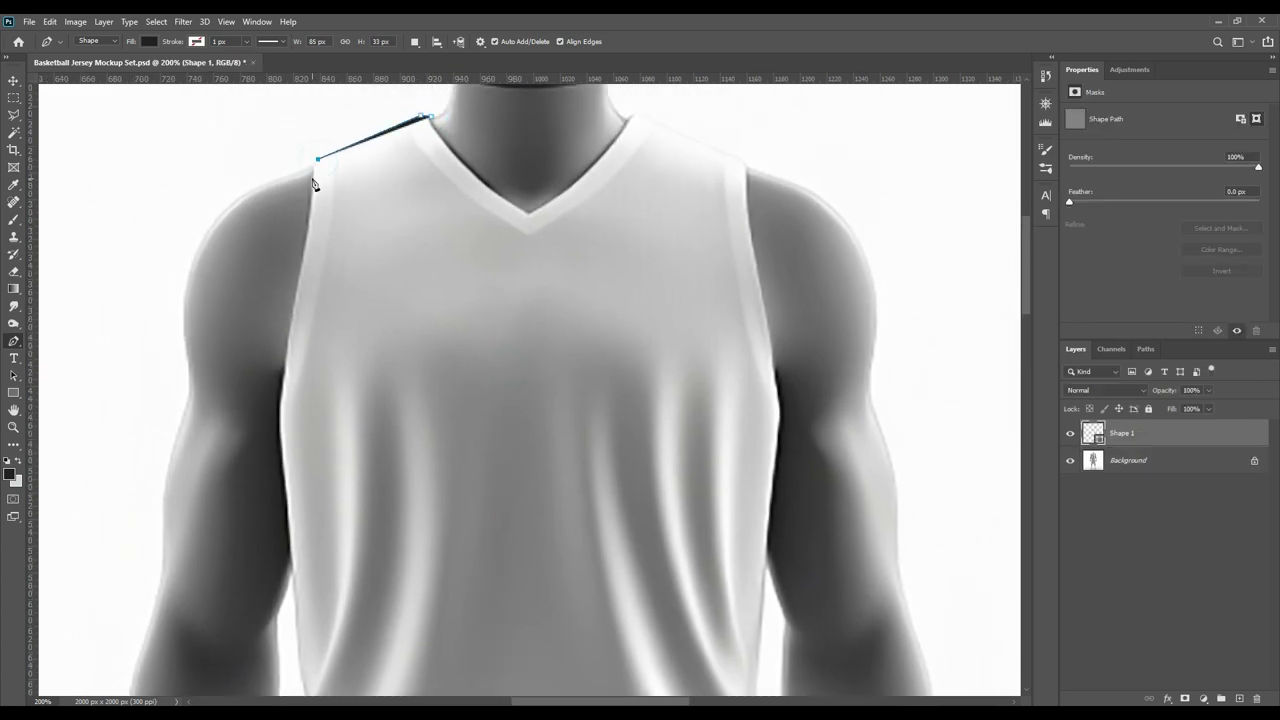
{"action": "left_click_drag", "start_coordinate": [386, 285], "coordinate": [393, 196]}
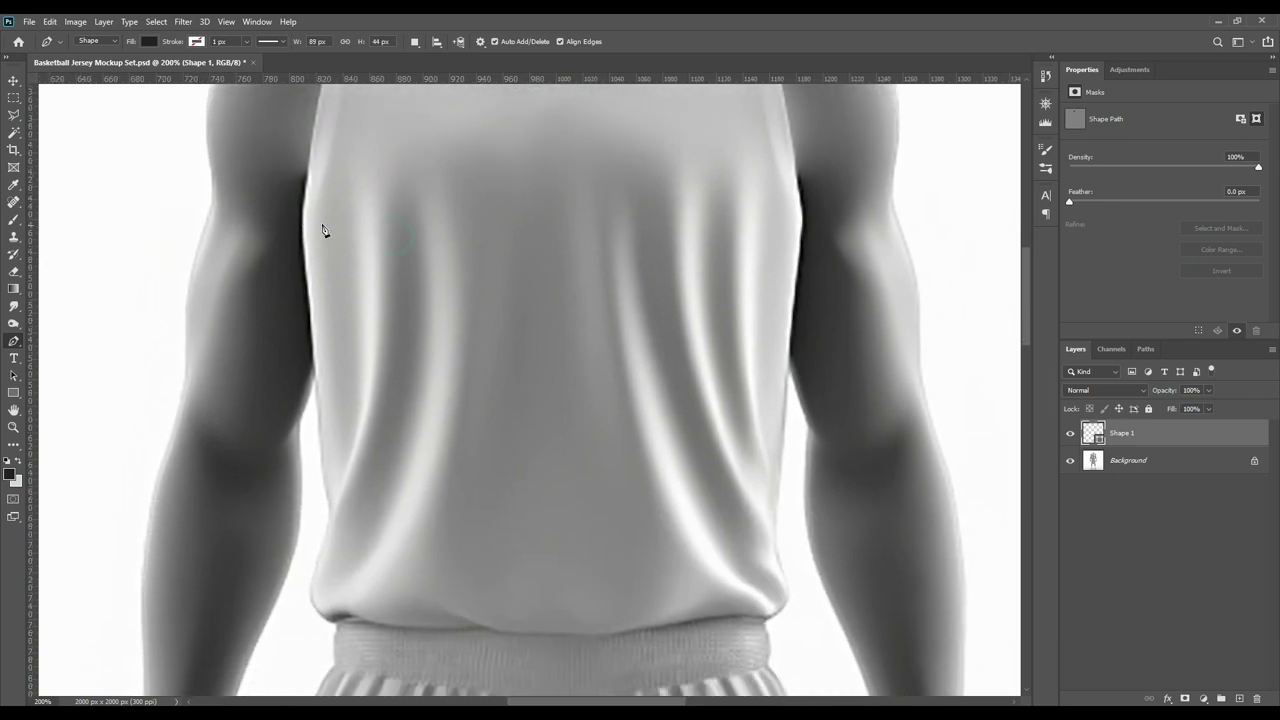
{"action": "left_click", "coordinate": [300, 214]}
{"action": "scroll", "coordinate": [377, 334], "scroll_direction": "down", "scroll_amount": 5}
{"action": "left_click", "coordinate": [304, 238]}
{"action": "left_click", "coordinate": [302, 300]}
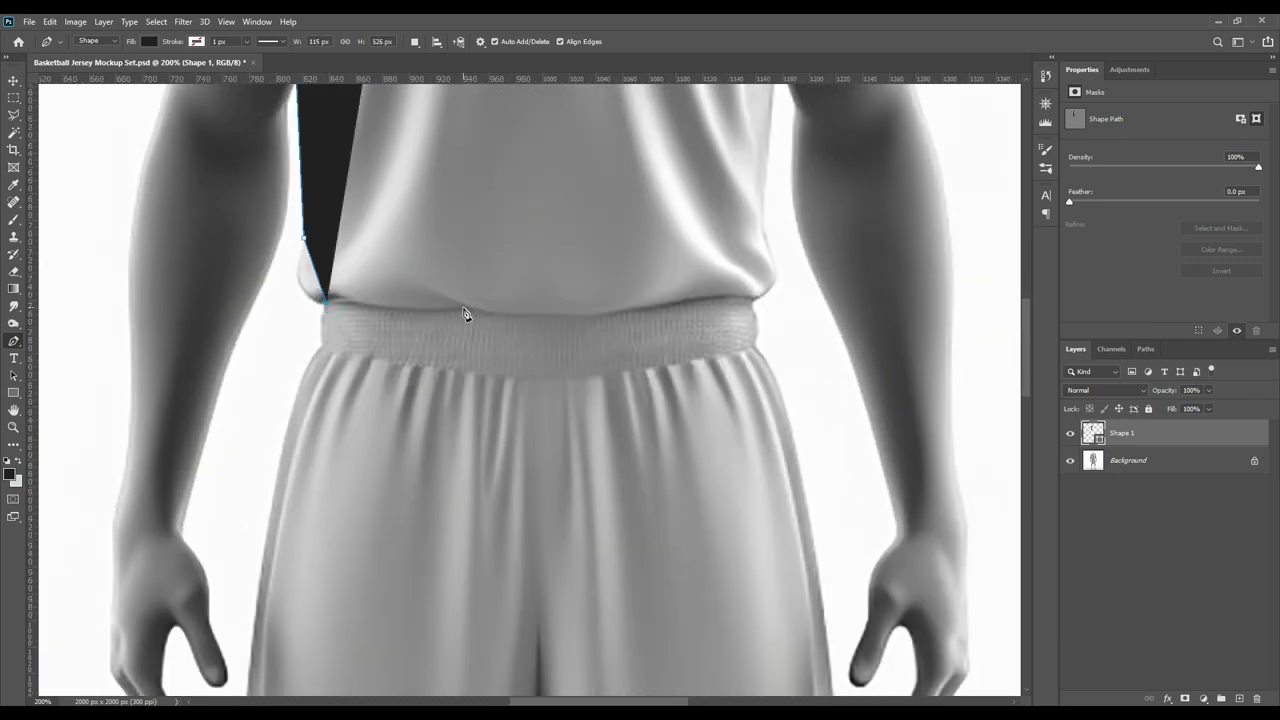
- Trace the right side and neckline, close at the V-neck, and set Shape 1 to 0% opacity
{"action": "left_click", "coordinate": [760, 302]}
{"action": "scroll", "coordinate": [745, 330], "scroll_direction": "up", "scroll_amount": 6}
{"action": "left_click", "coordinate": [740, 360]}
{"action": "scroll", "coordinate": [700, 340], "scroll_direction": "up", "scroll_amount": 5}
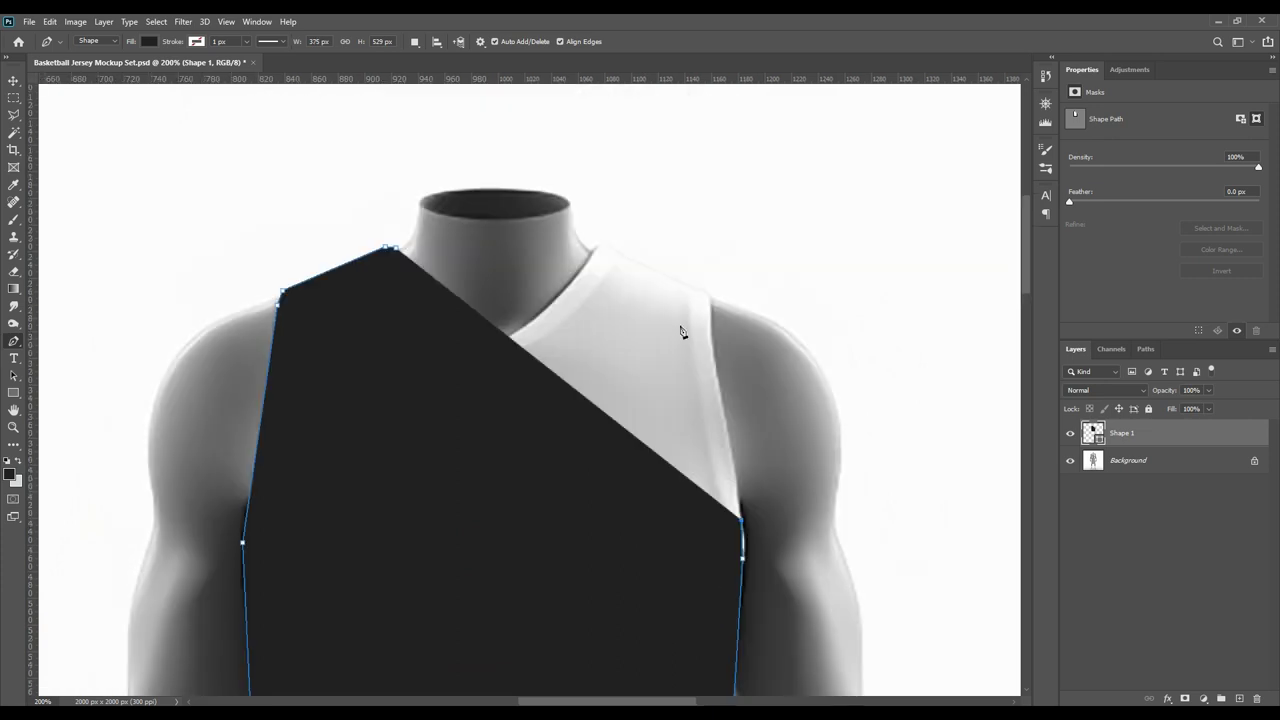
{"action": "left_click", "coordinate": [741, 520]}
{"action": "left_click", "coordinate": [710, 302]}
{"action": "left_click", "coordinate": [695, 285]}
{"action": "left_click", "coordinate": [612, 249]}
{"action": "left_click", "coordinate": [595, 248]}
{"action": "left_click_drag", "start_coordinate": [1166, 390], "coordinate": [1005, 392]}
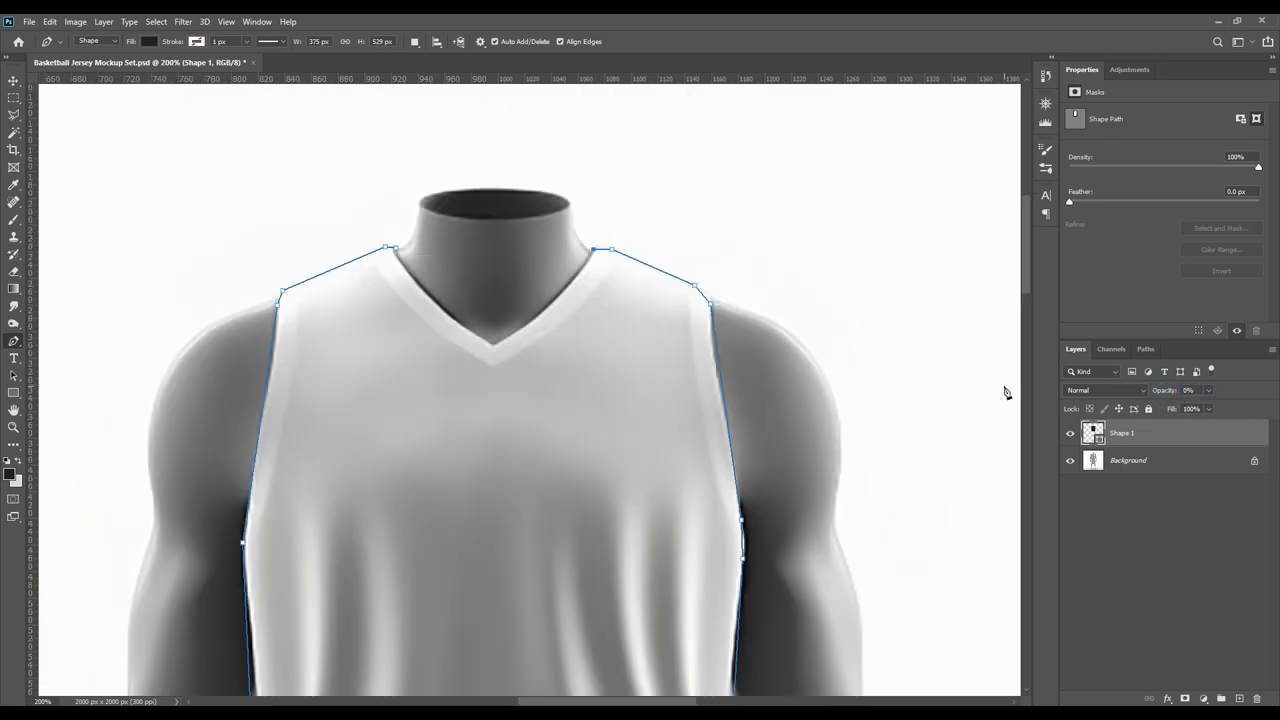
{"action": "left_click", "coordinate": [493, 345]}
- Add anchor points along the path's left neck corner, shoulder and left edge, curving it to the vest
{"action": "right_click", "coordinate": [14, 343]}
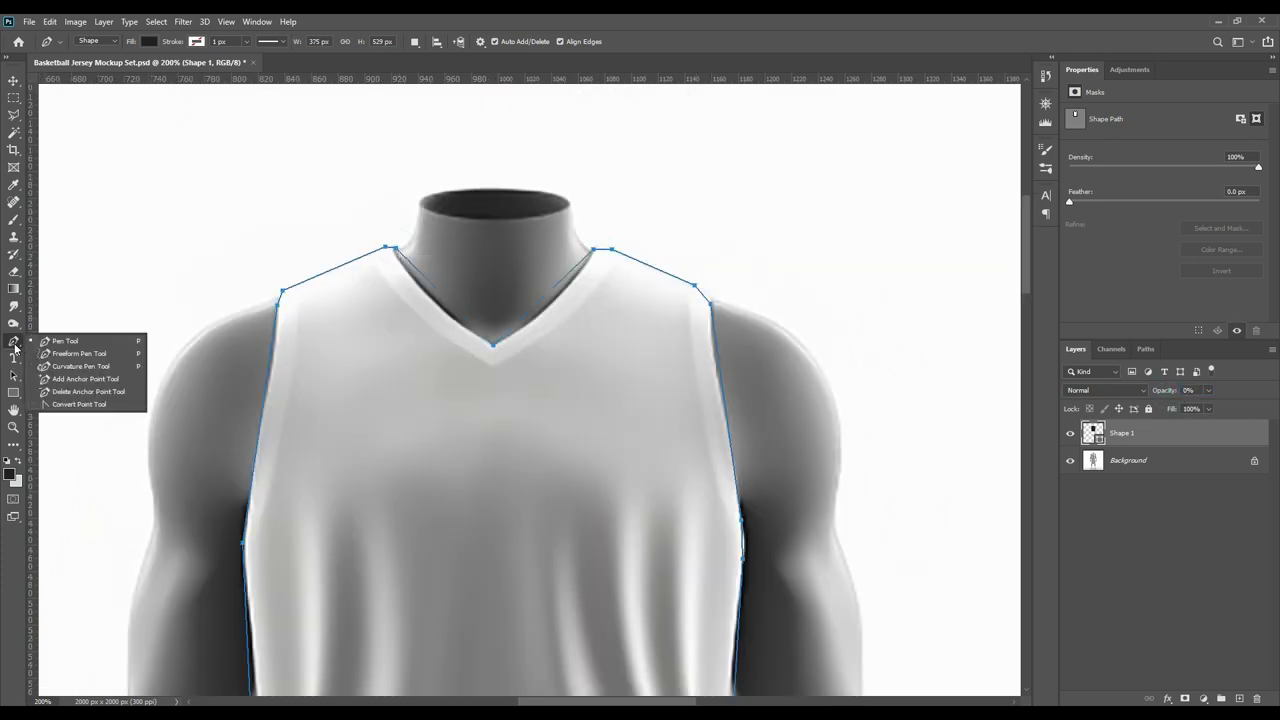
{"action": "left_click", "coordinate": [85, 379]}
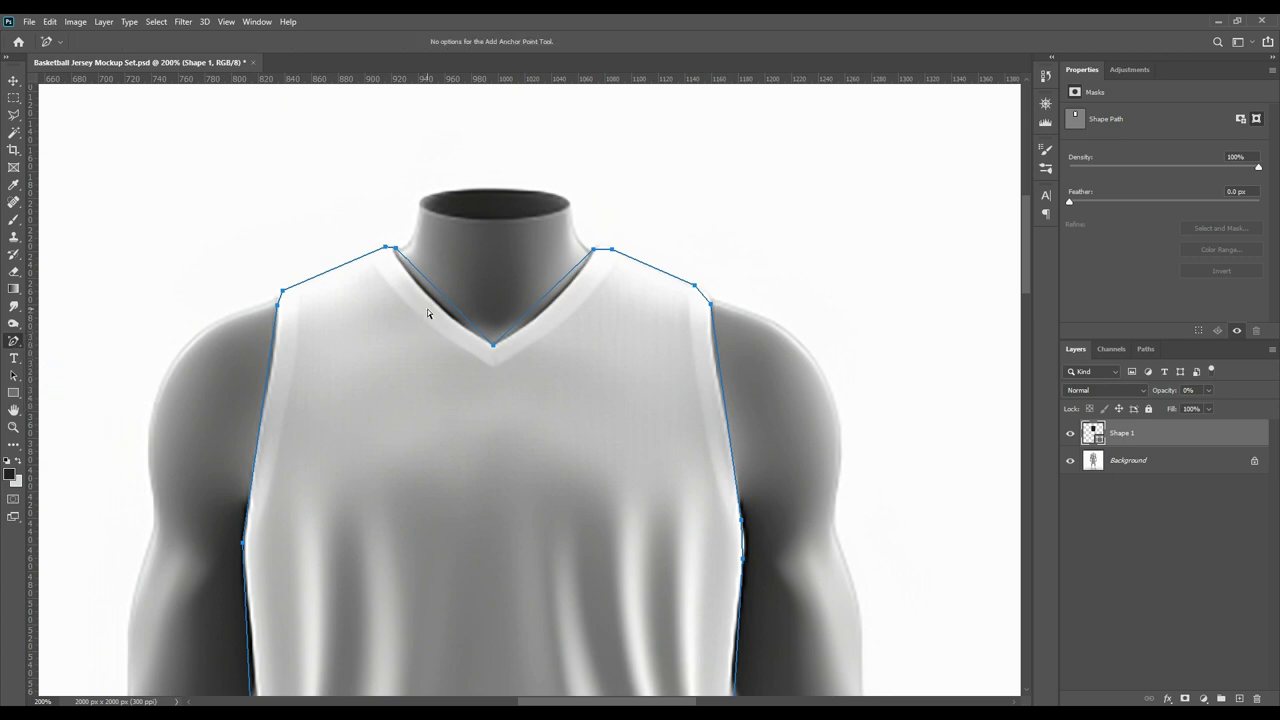
{"action": "key", "text": "ctrl+plus"}
{"action": "scroll", "coordinate": [370, 315], "scroll_direction": "up", "scroll_amount": 3}
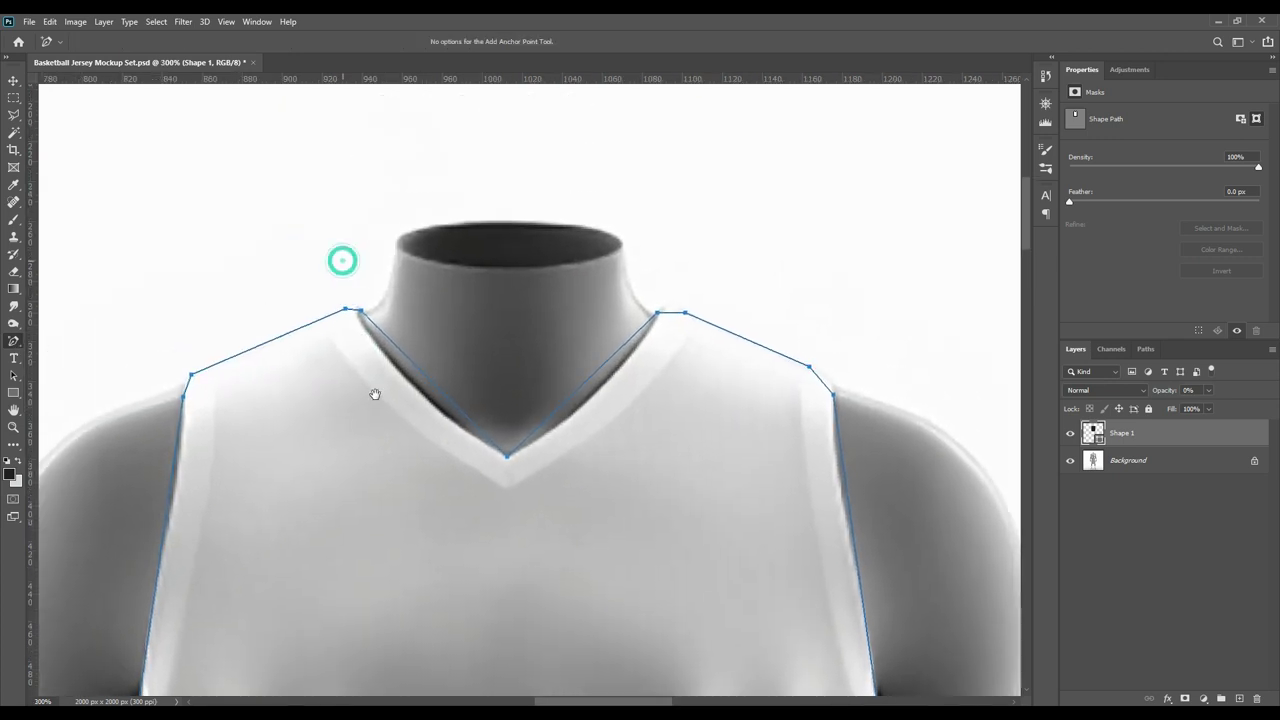
{"action": "left_click", "coordinate": [356, 312]}
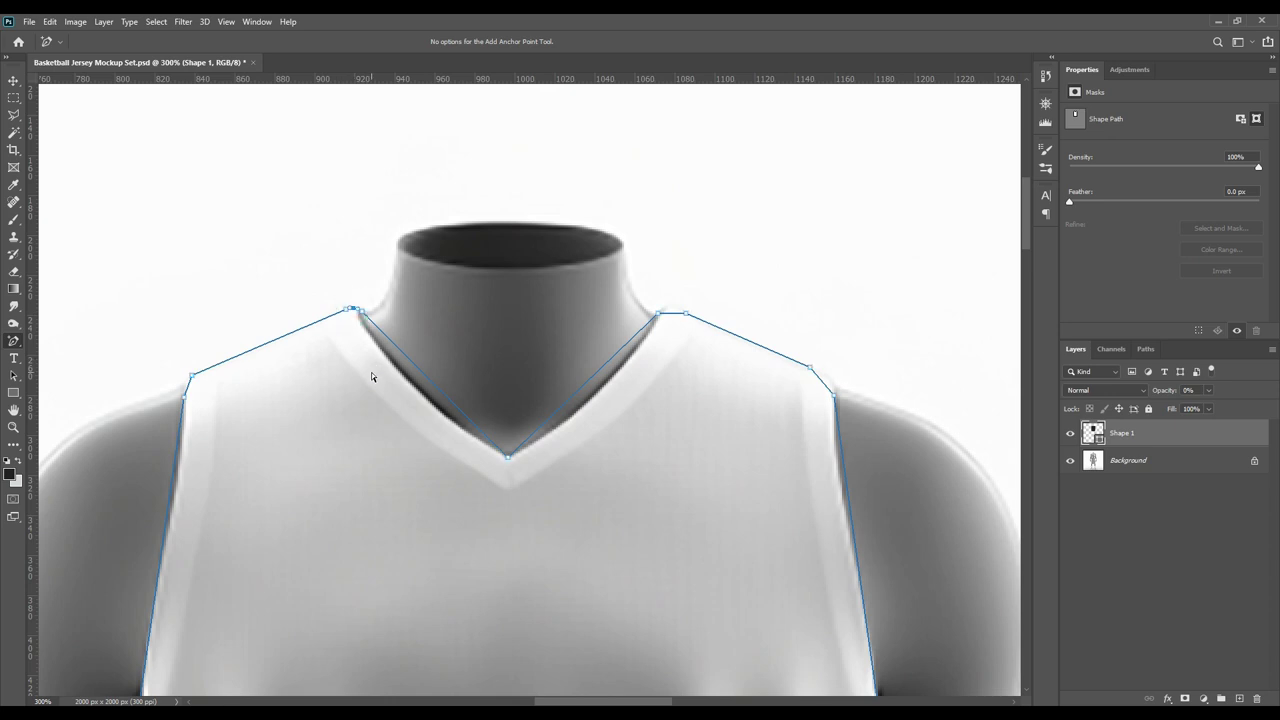
{"action": "left_click", "coordinate": [186, 381]}
{"action": "left_click", "coordinate": [176, 486]}
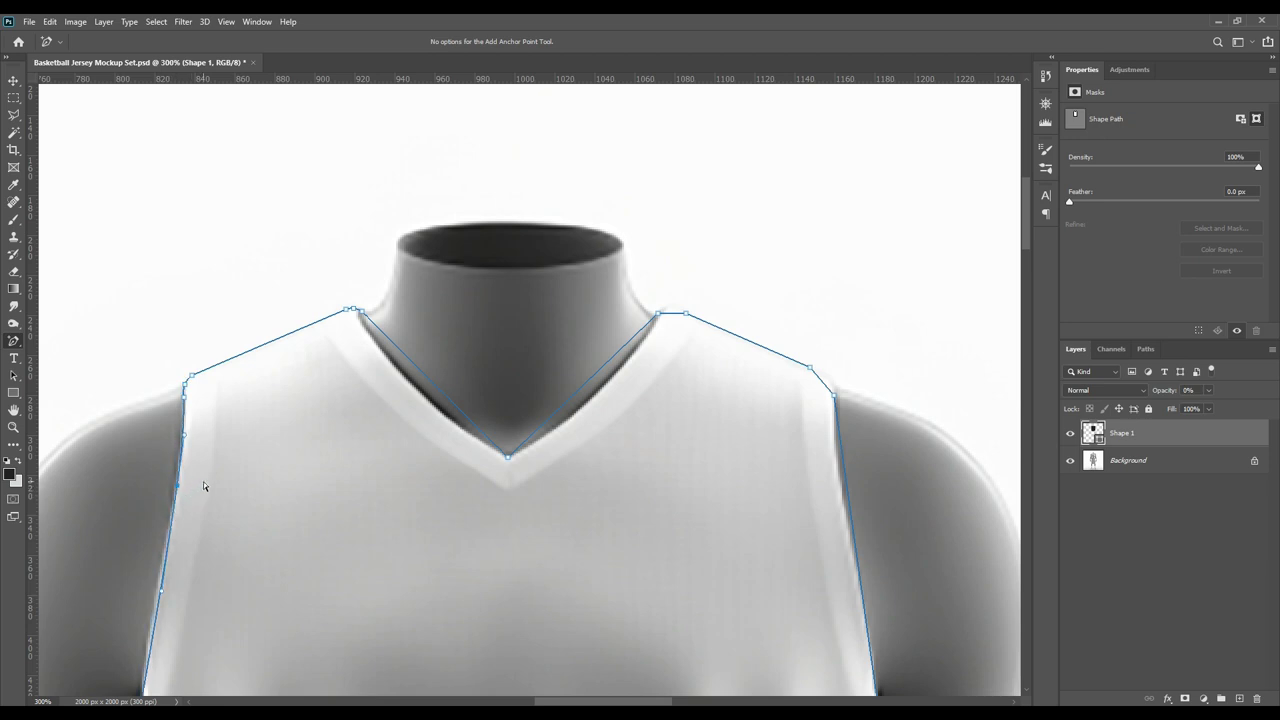
{"action": "scroll", "coordinate": [307, 497], "scroll_direction": "down", "scroll_amount": 3}
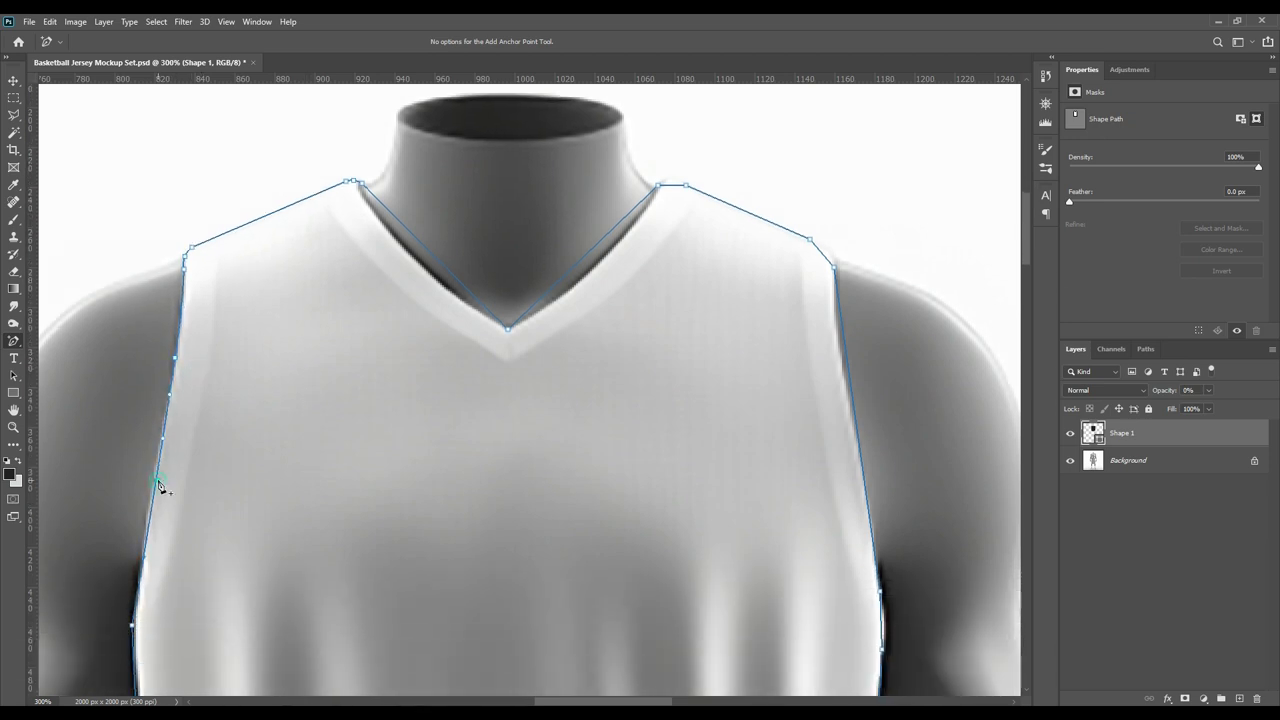
{"action": "left_click", "coordinate": [139, 567]}
{"action": "scroll", "coordinate": [170, 485], "scroll_direction": "down", "scroll_amount": 3}
{"action": "left_click", "coordinate": [140, 428]}
{"action": "scroll", "coordinate": [355, 420], "scroll_direction": "down", "scroll_amount": 6}
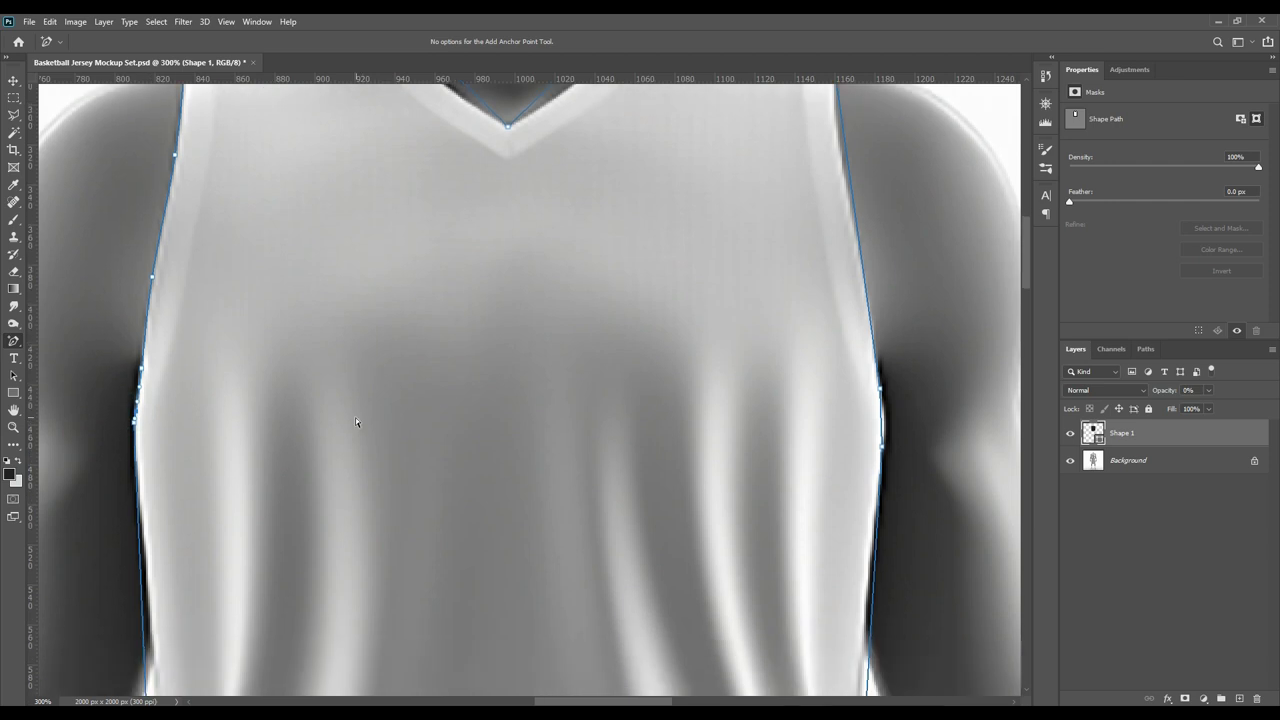
{"action": "left_click", "coordinate": [136, 478]}
{"action": "scroll", "coordinate": [220, 375], "scroll_direction": "down", "scroll_amount": 7}
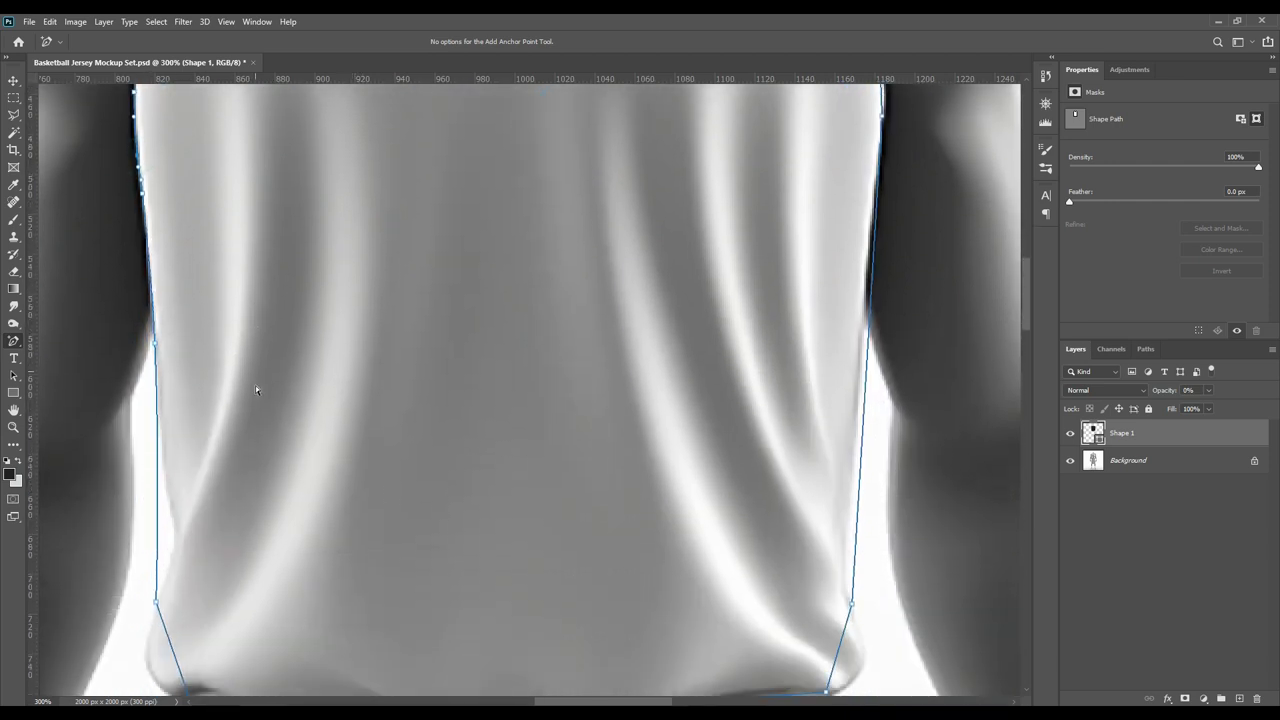
{"action": "left_click", "coordinate": [165, 405]}
{"action": "scroll", "coordinate": [188, 430], "scroll_direction": "down", "scroll_amount": 2}
{"action": "left_click_drag", "start_coordinate": [173, 458], "coordinate": [151, 483]}
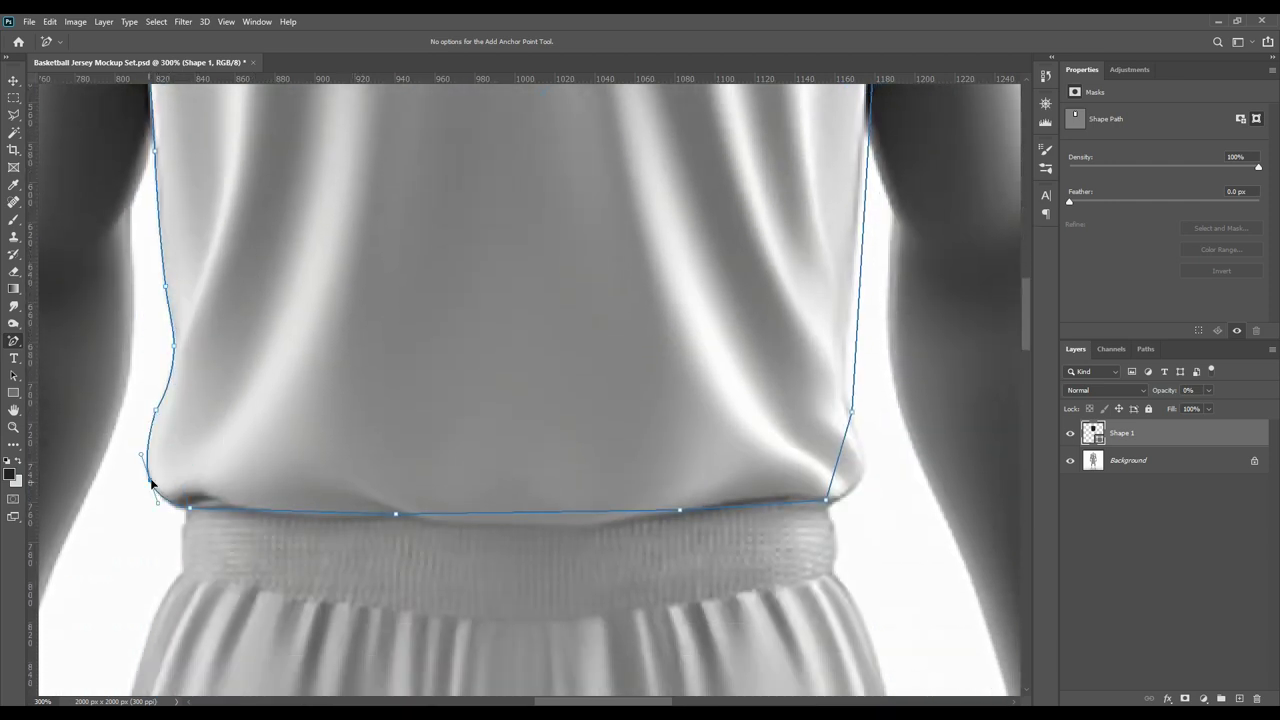
- Add curved anchors along the waist, hem and right side so the path follows the body
{"action": "left_click", "coordinate": [160, 397]}
{"action": "left_click", "coordinate": [207, 509]}
{"action": "left_click_drag", "start_coordinate": [457, 517], "coordinate": [418, 533]}
{"action": "left_click_drag", "start_coordinate": [590, 532], "coordinate": [651, 524]}
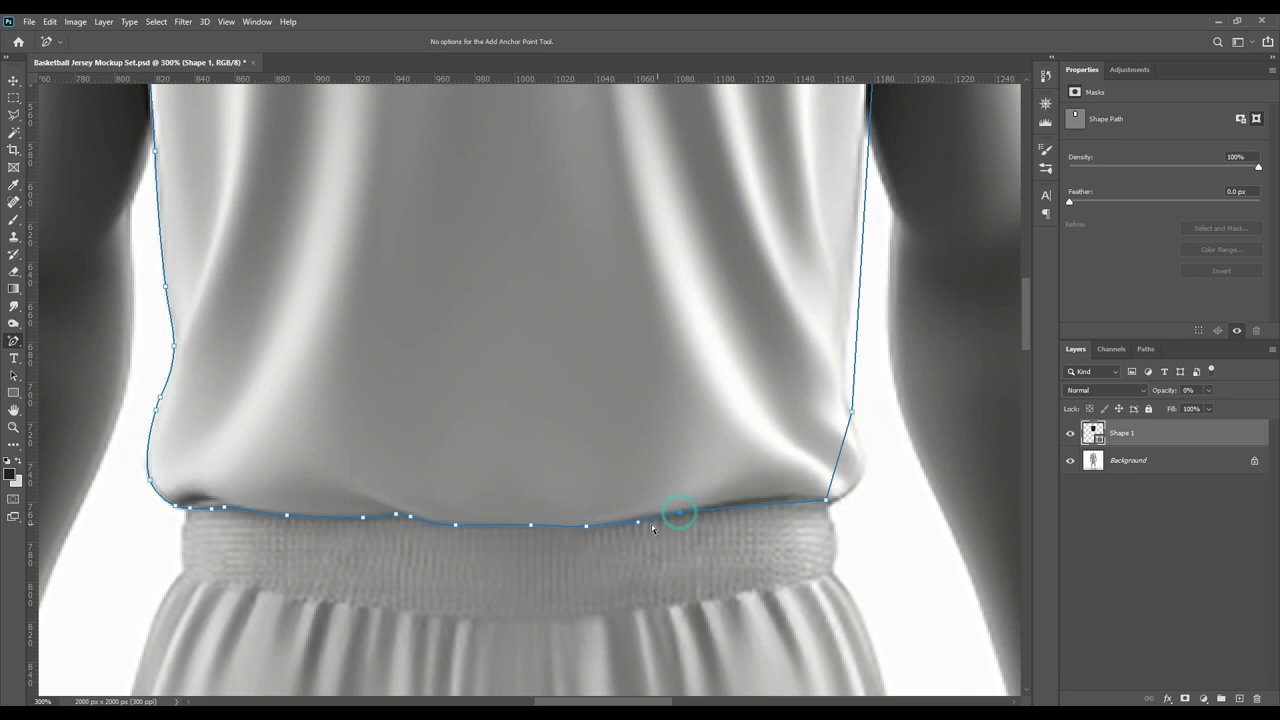
{"action": "left_click_drag", "start_coordinate": [757, 498], "coordinate": [852, 500]}
{"action": "left_click_drag", "start_coordinate": [852, 412], "coordinate": [873, 392]}
- Add anchors along the shoulder line and V-neckline, then fit the whole mockup in the window
{"action": "scroll", "coordinate": [890, 470], "scroll_direction": "up", "scroll_amount": 5}
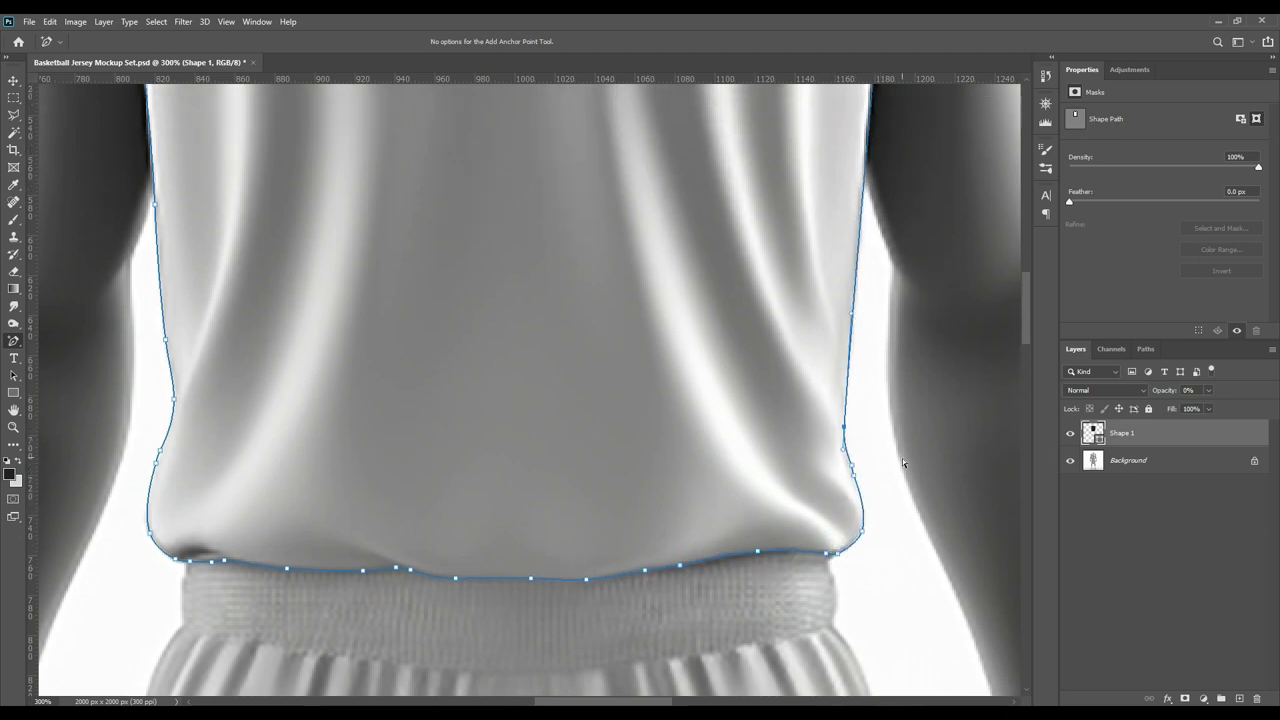
{"action": "scroll", "coordinate": [890, 265], "scroll_direction": "up", "scroll_amount": 6}
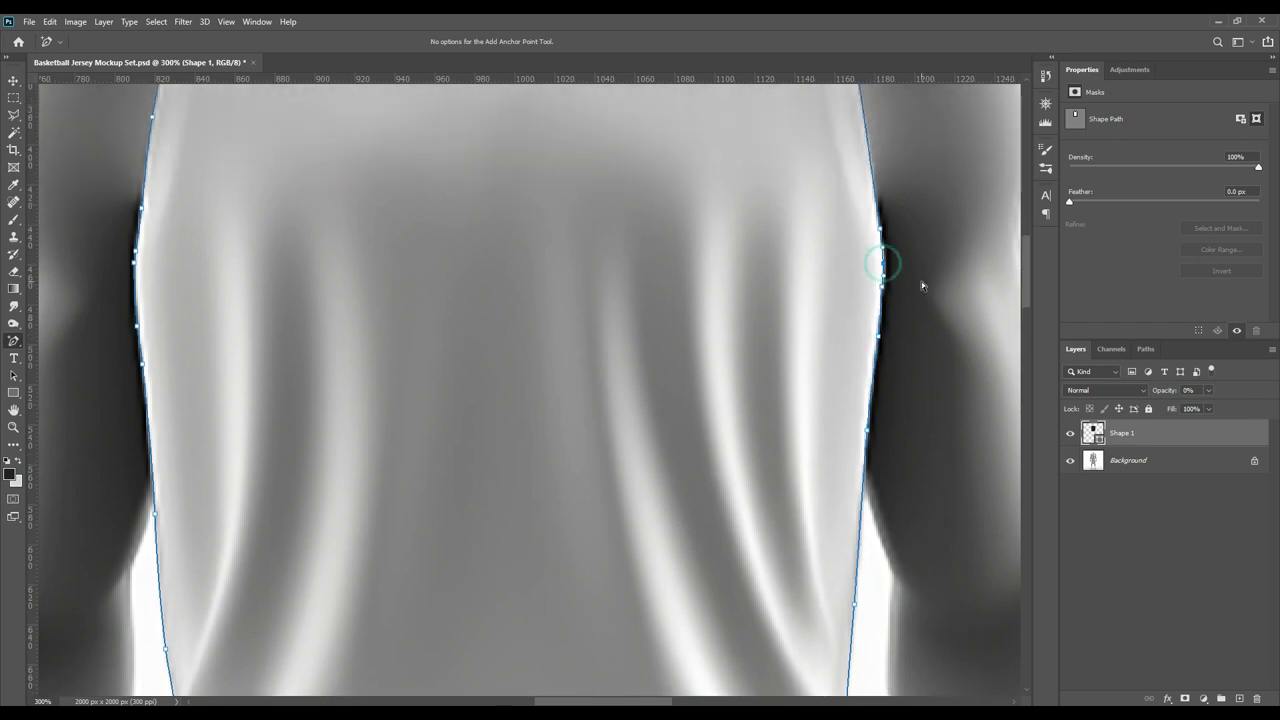
{"action": "scroll", "coordinate": [929, 419], "scroll_direction": "up", "scroll_amount": 4}
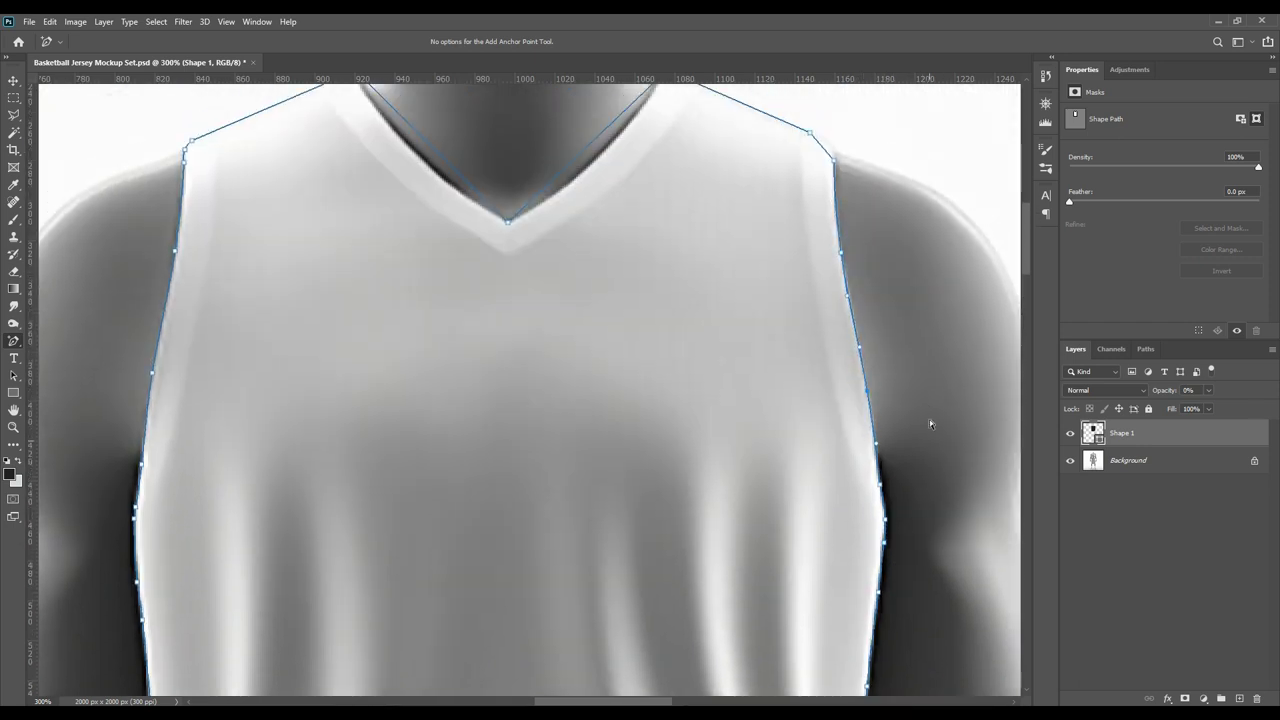
{"action": "left_click", "coordinate": [668, 169]}
{"action": "left_click", "coordinate": [759, 209]}
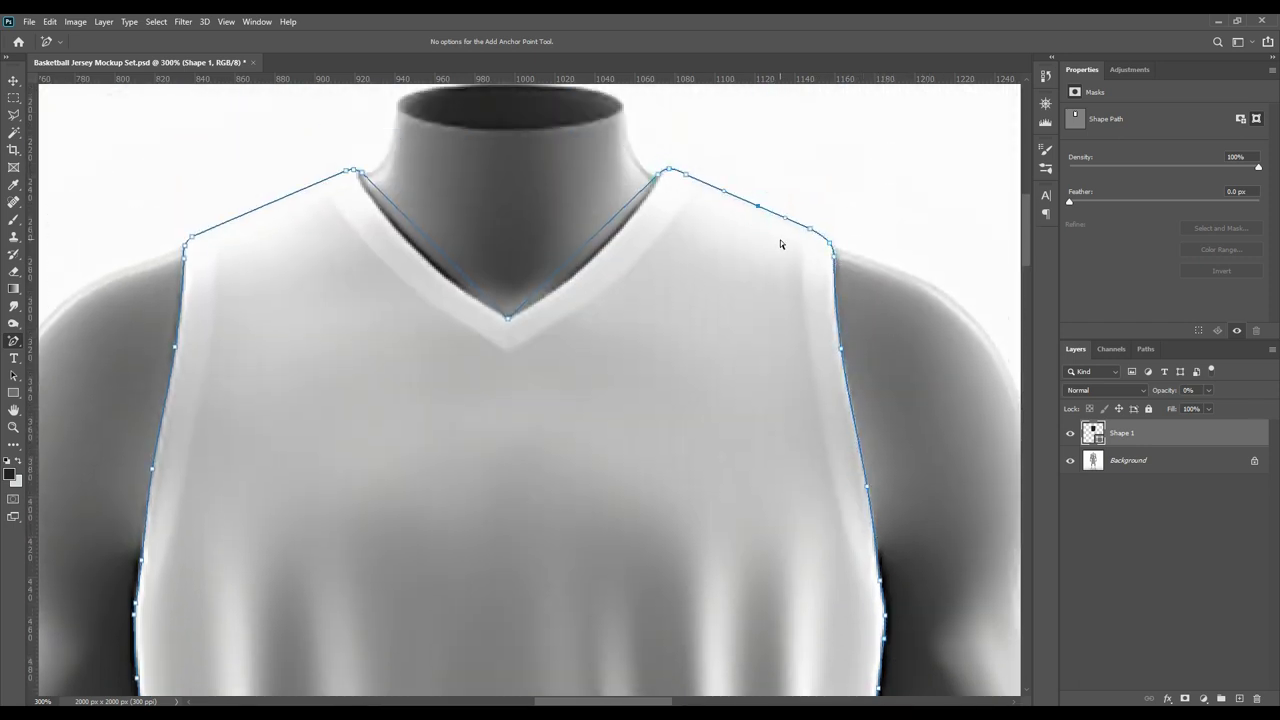
{"action": "left_click", "coordinate": [634, 206]}
{"action": "left_click_drag", "start_coordinate": [560, 277], "coordinate": [600, 250]}
{"action": "left_click", "coordinate": [426, 237]}
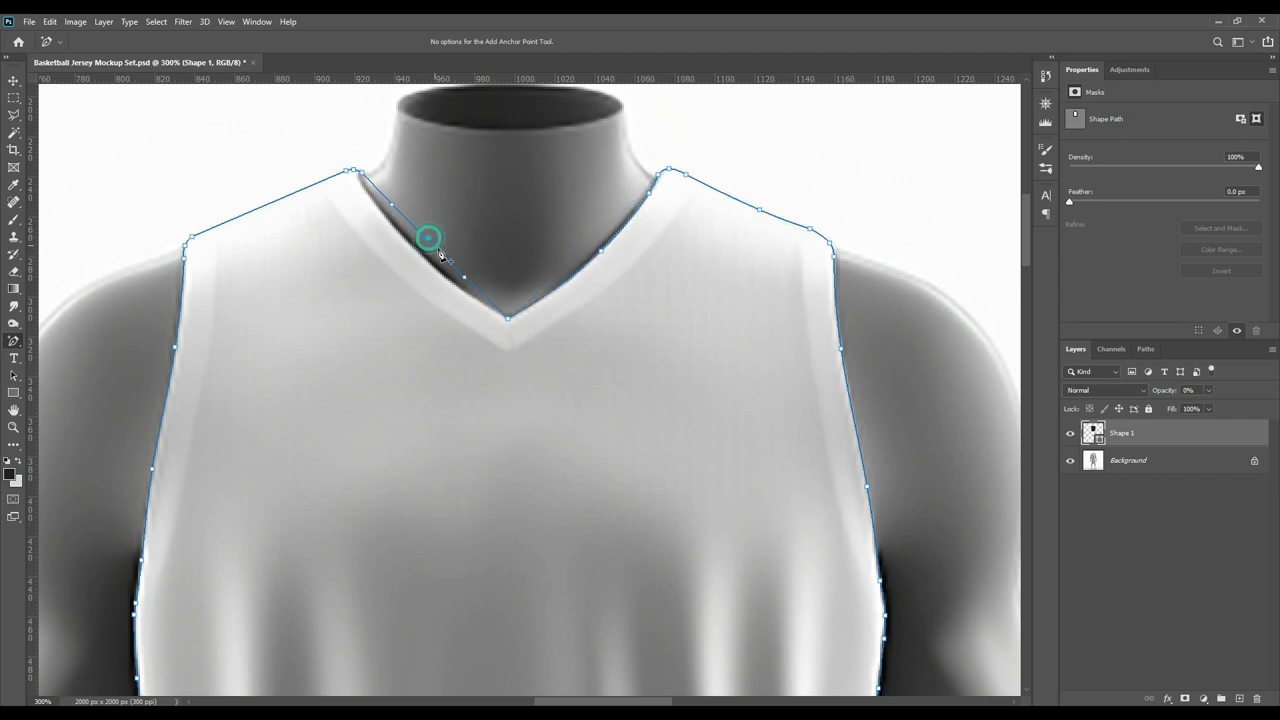
{"action": "left_click", "coordinate": [466, 306]}
{"action": "left_click", "coordinate": [372, 190]}
{"action": "key", "text": "ctrl+0"}
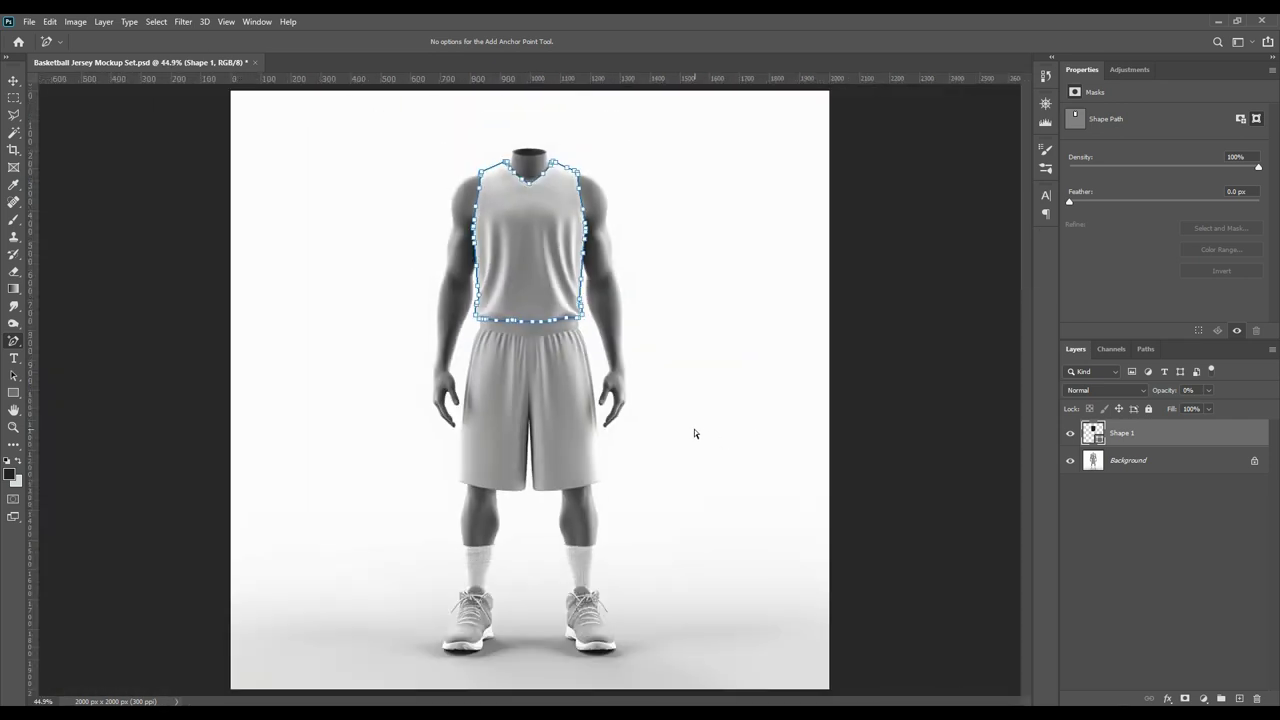
- Draw a rectangle over the vest above the Background layer
{"action": "left_click", "coordinate": [1127, 462]}
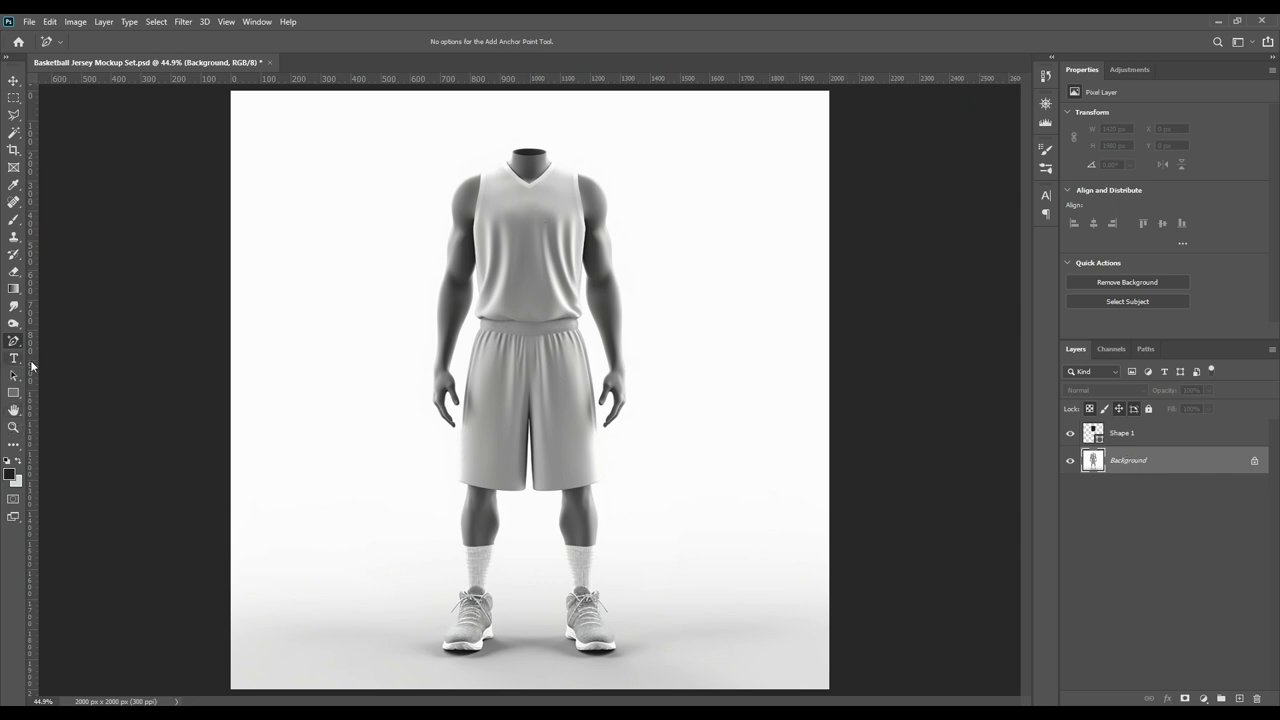
{"action": "left_click", "coordinate": [13, 393]}
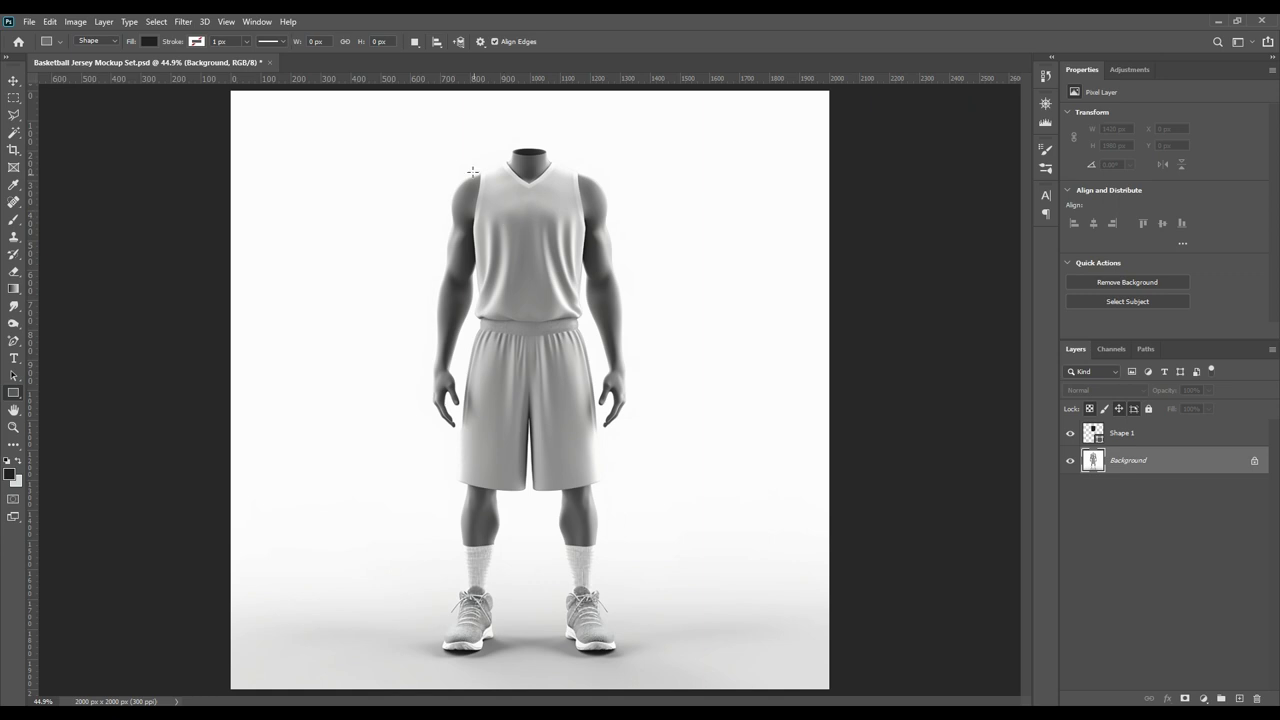
{"action": "left_click_drag", "start_coordinate": [471, 163], "coordinate": [590, 332]}
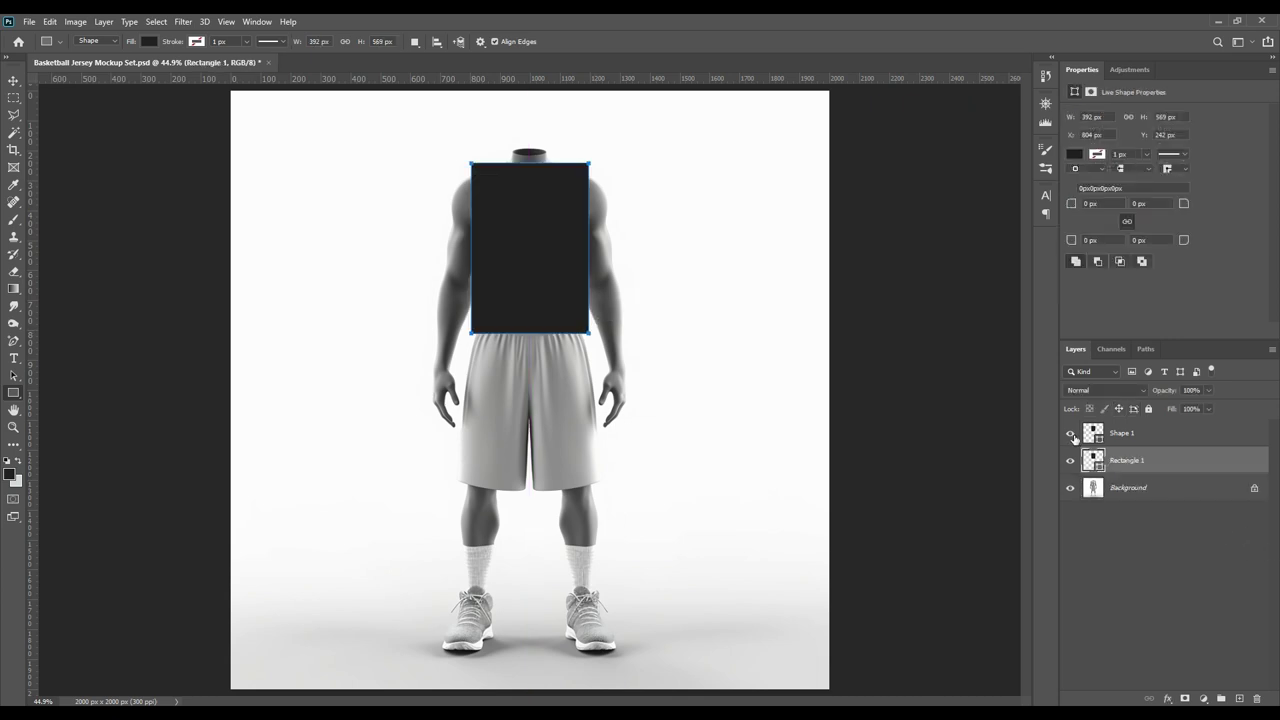
- Give Rectangle 1 an orange fill colour
{"action": "double_click", "coordinate": [1094, 459]}
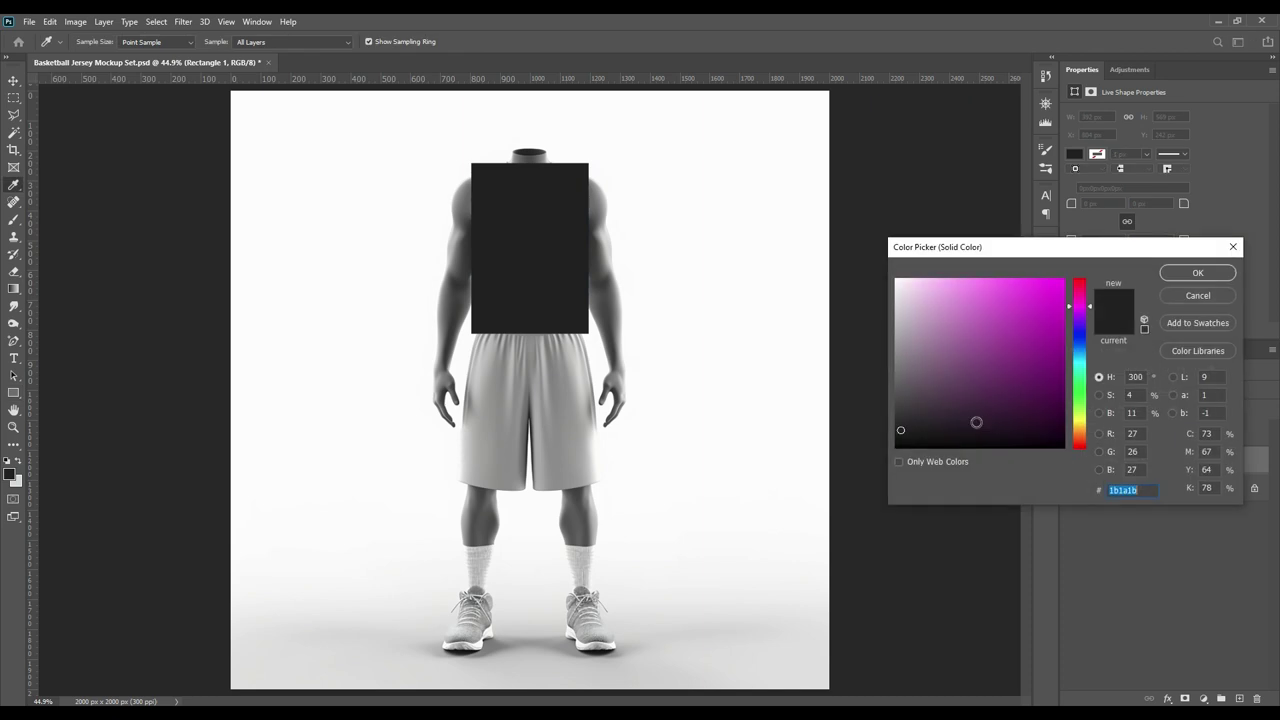
{"action": "left_click", "coordinate": [1079, 437]}
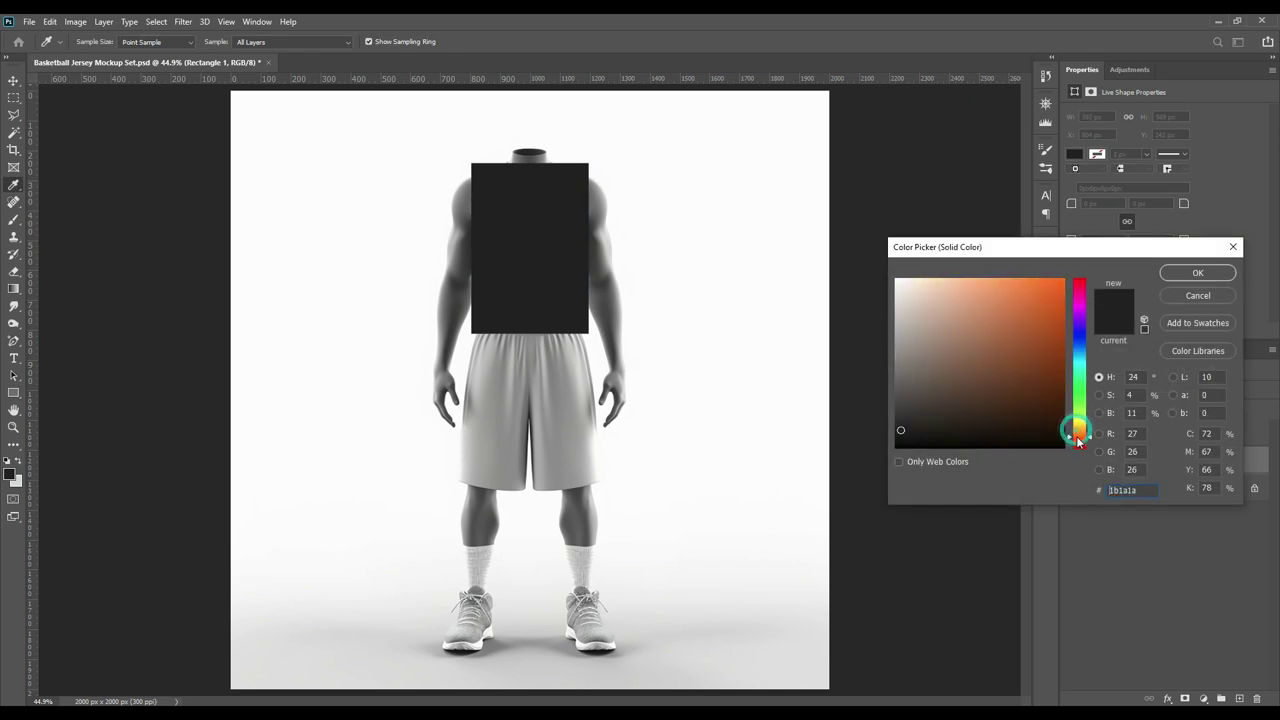
{"action": "left_click", "coordinate": [1027, 322]}
{"action": "left_click", "coordinate": [1197, 273]}
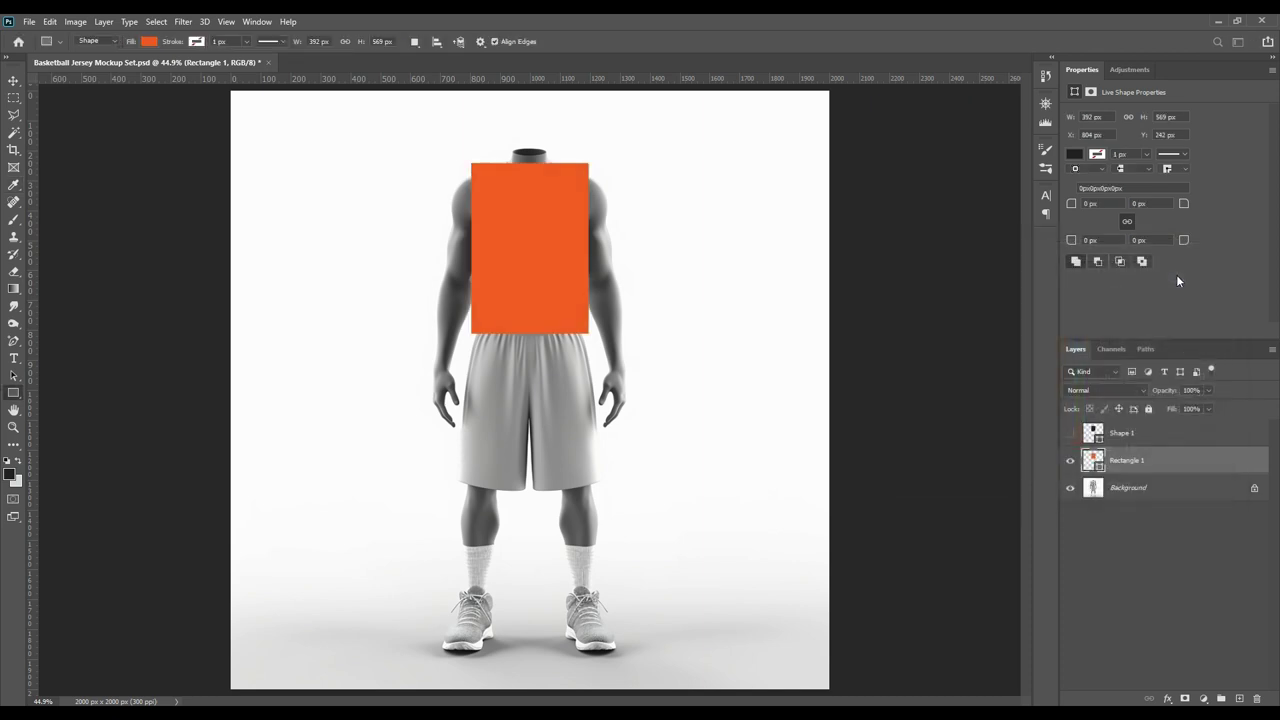
- Convert Rectangle 1 to a smart object and open its contents as Rectangle 15.psb
{"action": "right_click", "coordinate": [1157, 459]}
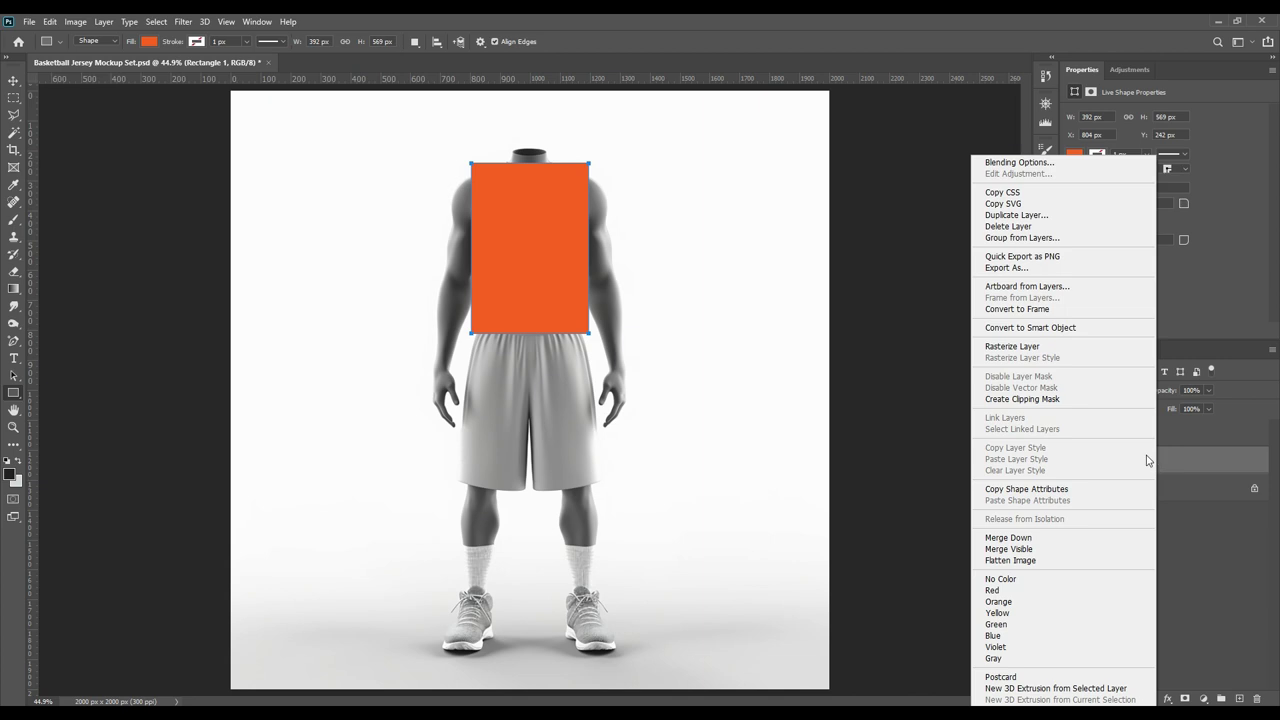
{"action": "left_click", "coordinate": [1047, 328]}
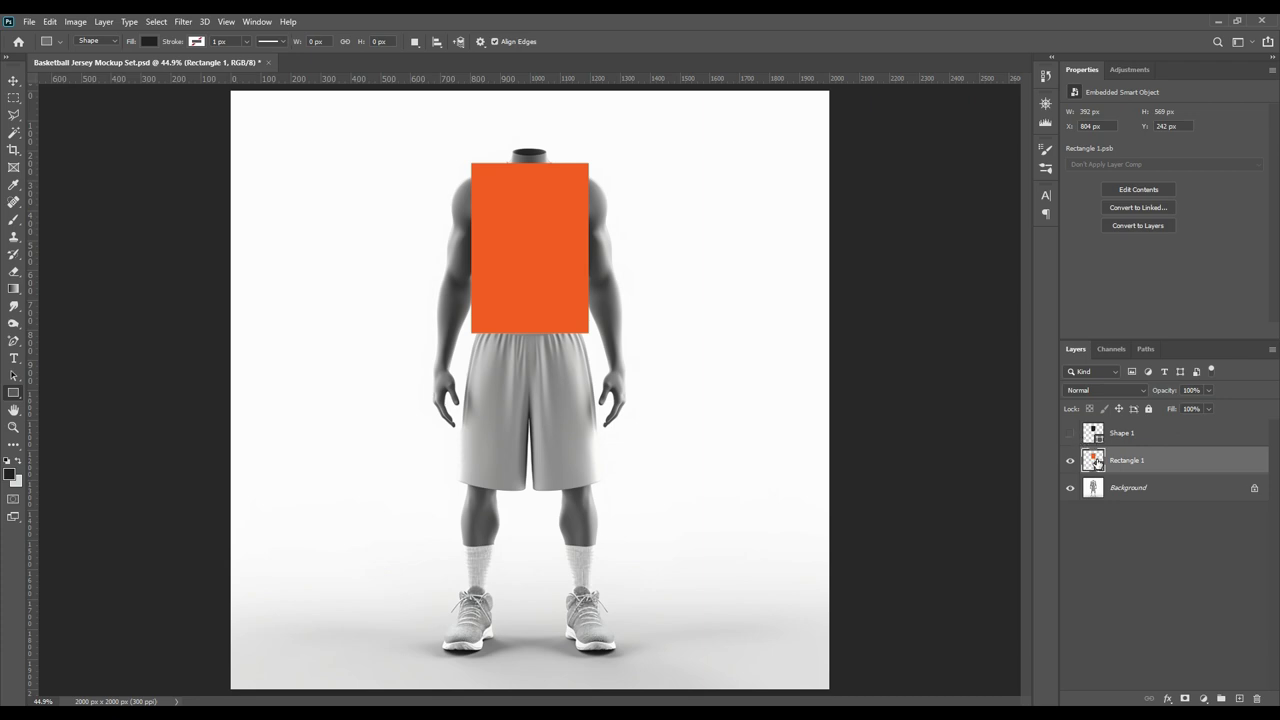
{"action": "double_click", "coordinate": [1095, 461]}
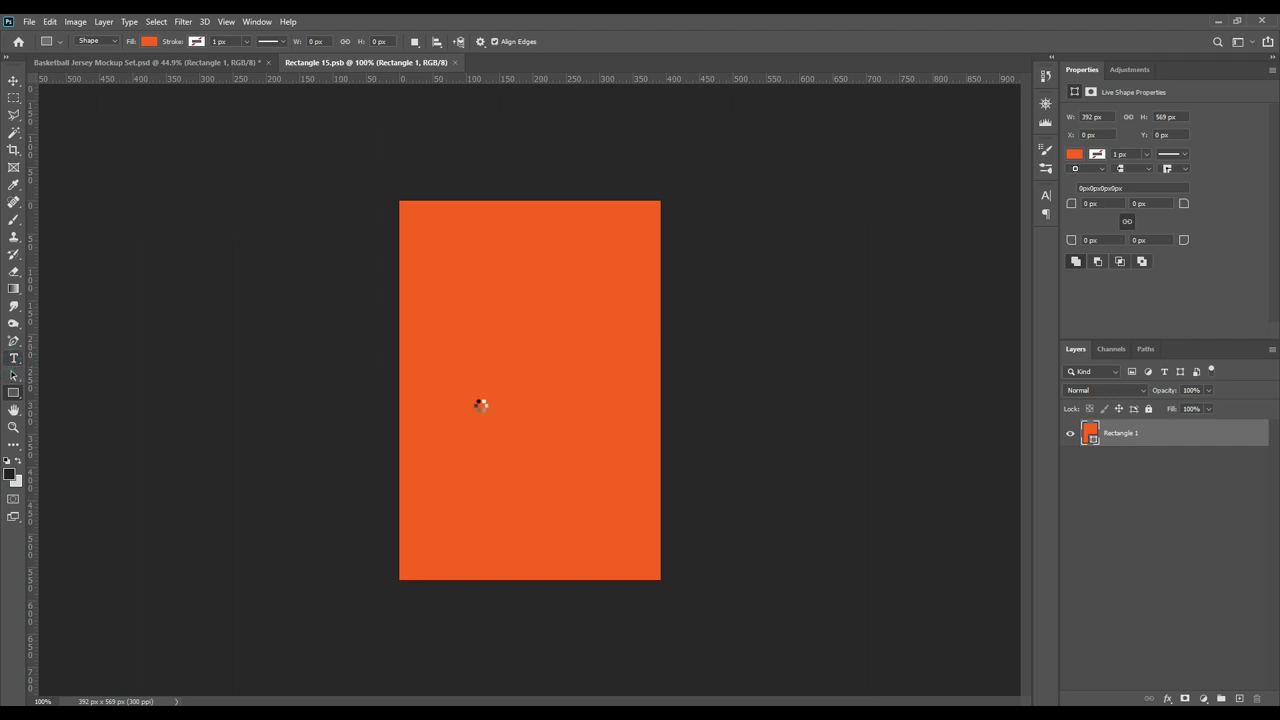
- Add the text '30' on the orange rectangle and scale it up to fill the middle
{"action": "key", "text": "t"}
{"action": "left_click", "coordinate": [459, 368]}
{"action": "type", "text": "30"}
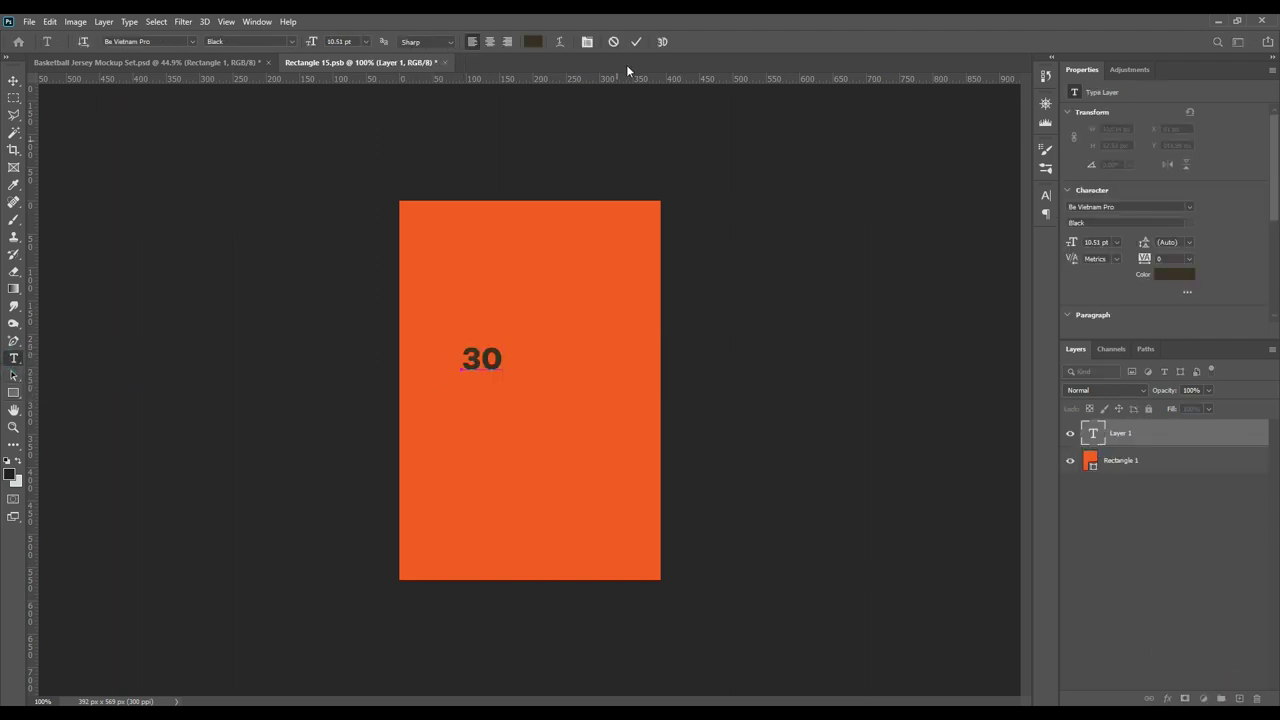
{"action": "key", "text": "ctrl+Return"}
{"action": "key", "text": "ctrl+t"}
{"action": "left_click_drag", "start_coordinate": [502, 372], "coordinate": [640, 490]}
- Colour the 30 dark and give it a white outside stroke of 9 px
{"action": "left_click", "coordinate": [657, 41]}
{"action": "left_click", "coordinate": [1046, 195]}
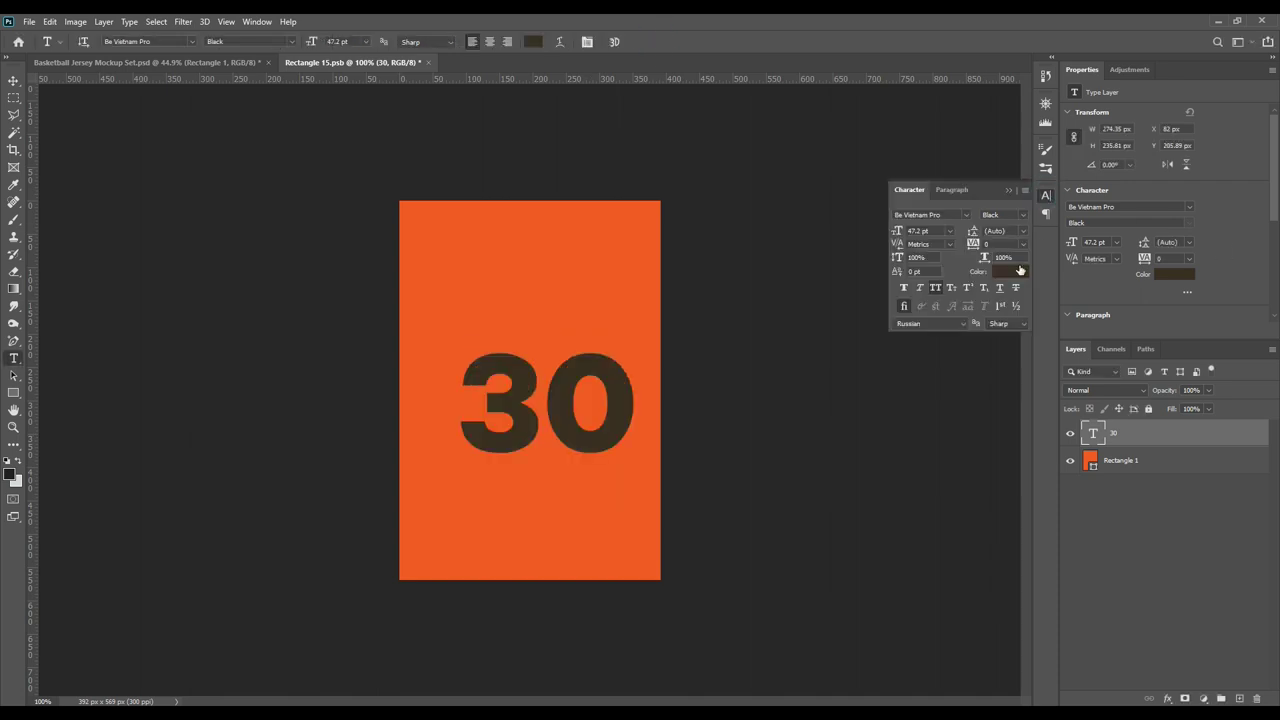
{"action": "left_click", "coordinate": [1020, 271]}
{"action": "left_click", "coordinate": [1197, 271]}
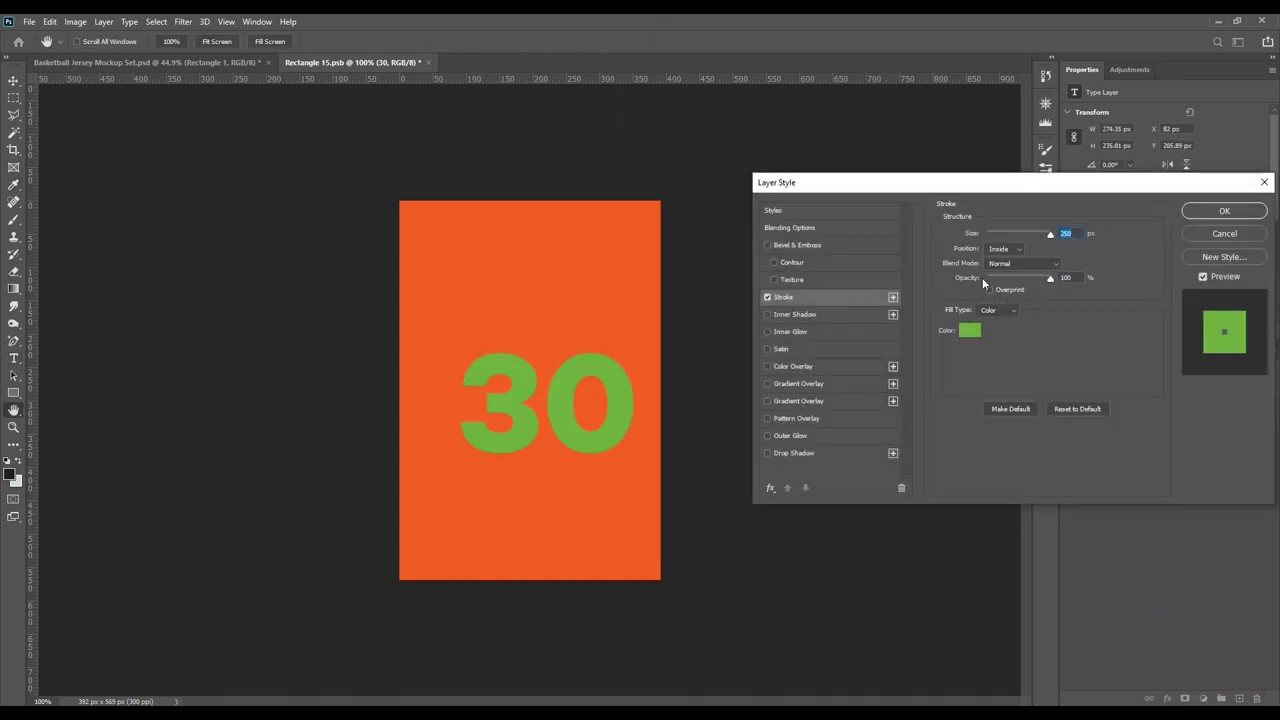
{"action": "left_click", "coordinate": [1005, 248]}
{"action": "left_click", "coordinate": [1000, 238]}
{"action": "left_click", "coordinate": [969, 330]}
{"action": "left_click", "coordinate": [902, 282]}
{"action": "left_click", "coordinate": [1200, 260]}
{"action": "left_click_drag", "start_coordinate": [1048, 233], "coordinate": [992, 233]}
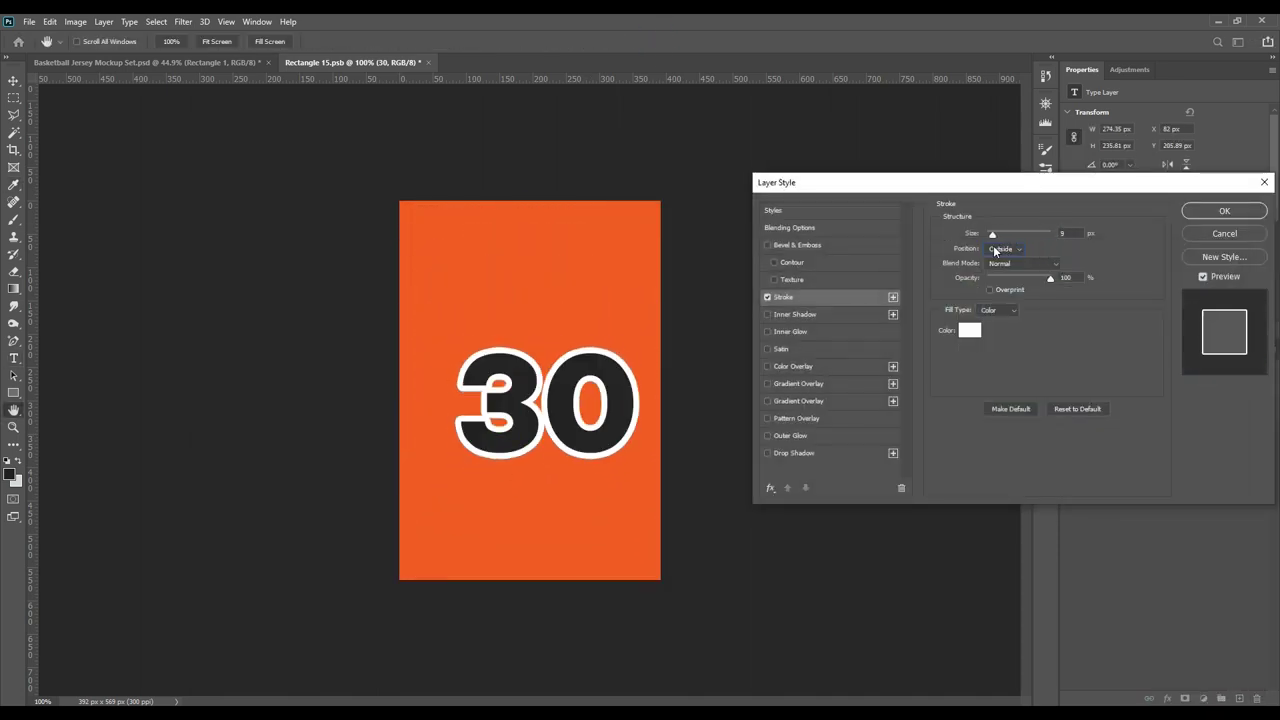
{"action": "left_click", "coordinate": [1224, 210]}
{"action": "left_click", "coordinate": [1006, 191]}
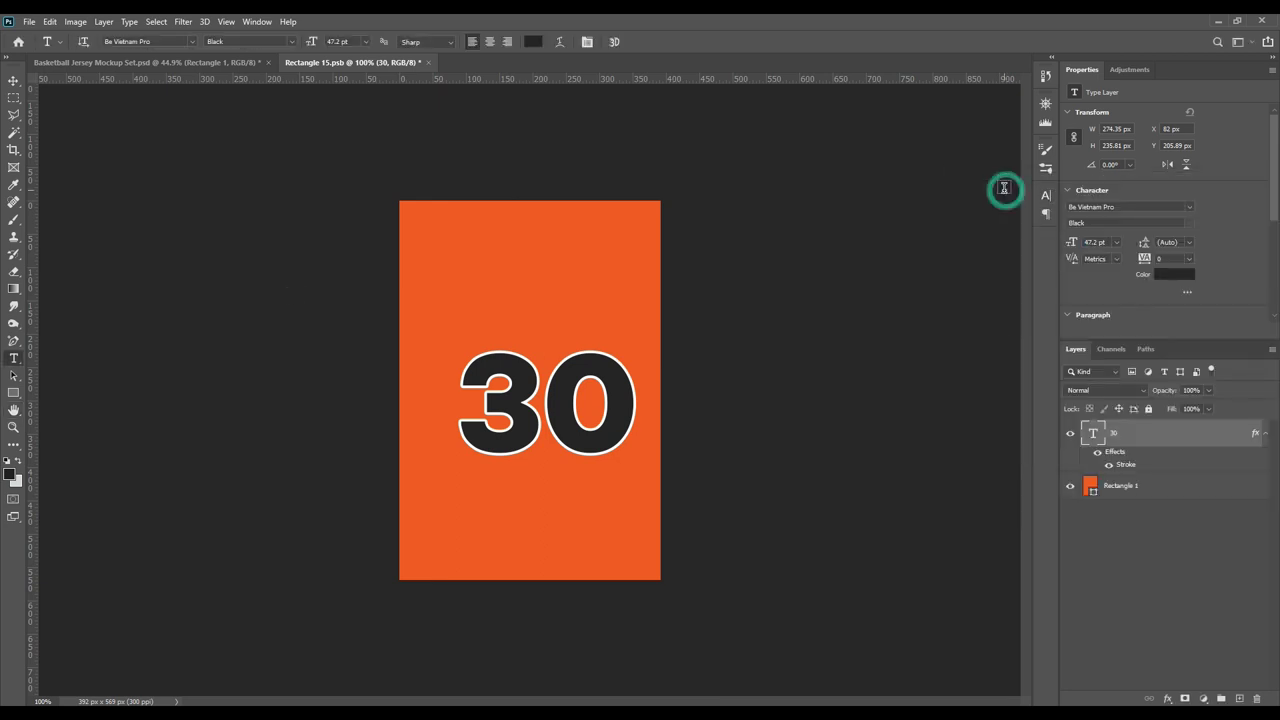
- Add scaled-down title lines 'BASKET BALL' and 'MOCKUP SET' above the 30
{"action": "left_click", "coordinate": [479, 275]}
{"action": "type", "text": "BASKET BALL"}
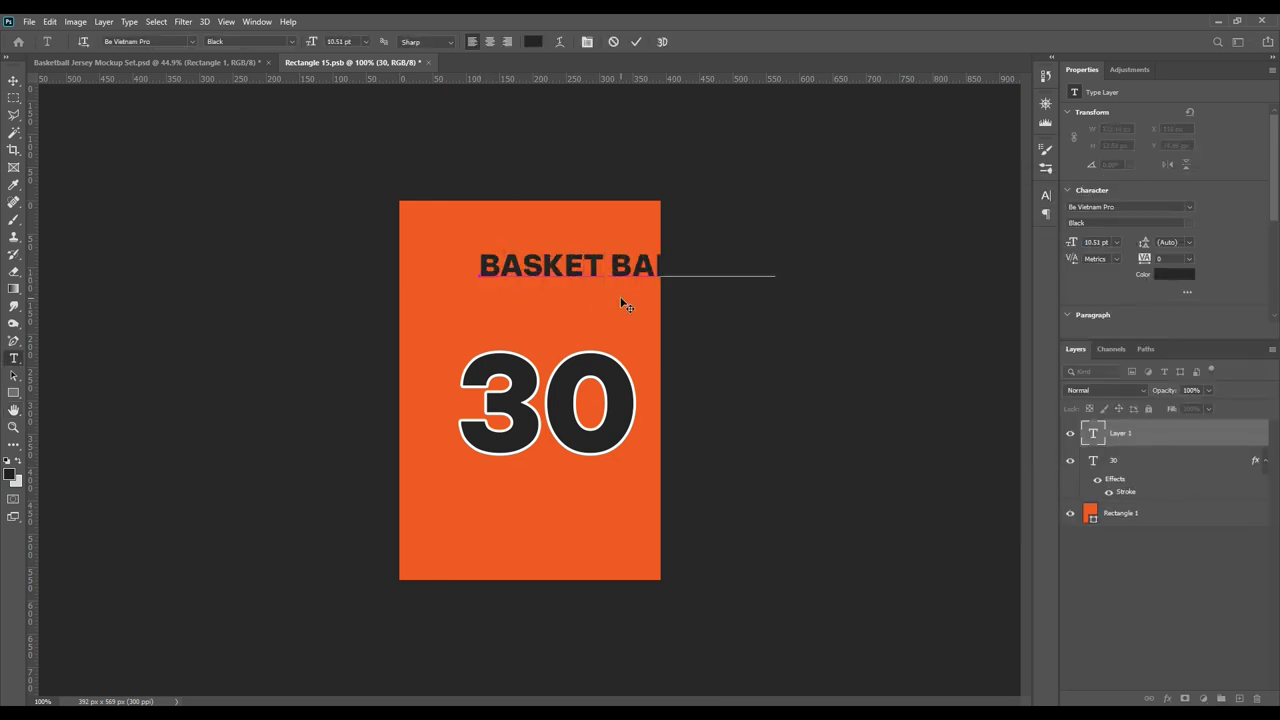
{"action": "left_click_drag", "start_coordinate": [776, 272], "coordinate": [633, 262]}
{"action": "key", "text": "ctrl+Return"}
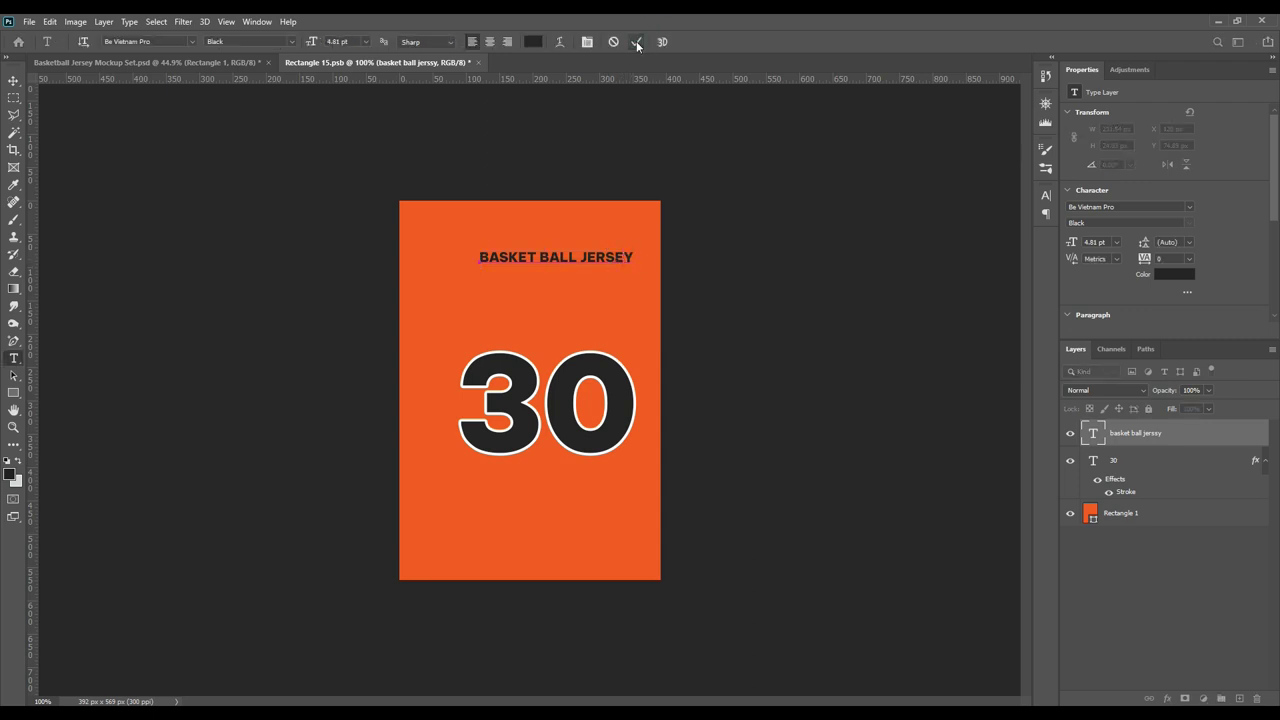
{"action": "left_click", "coordinate": [491, 286]}
{"action": "type", "text": "MOCKUP SE"}
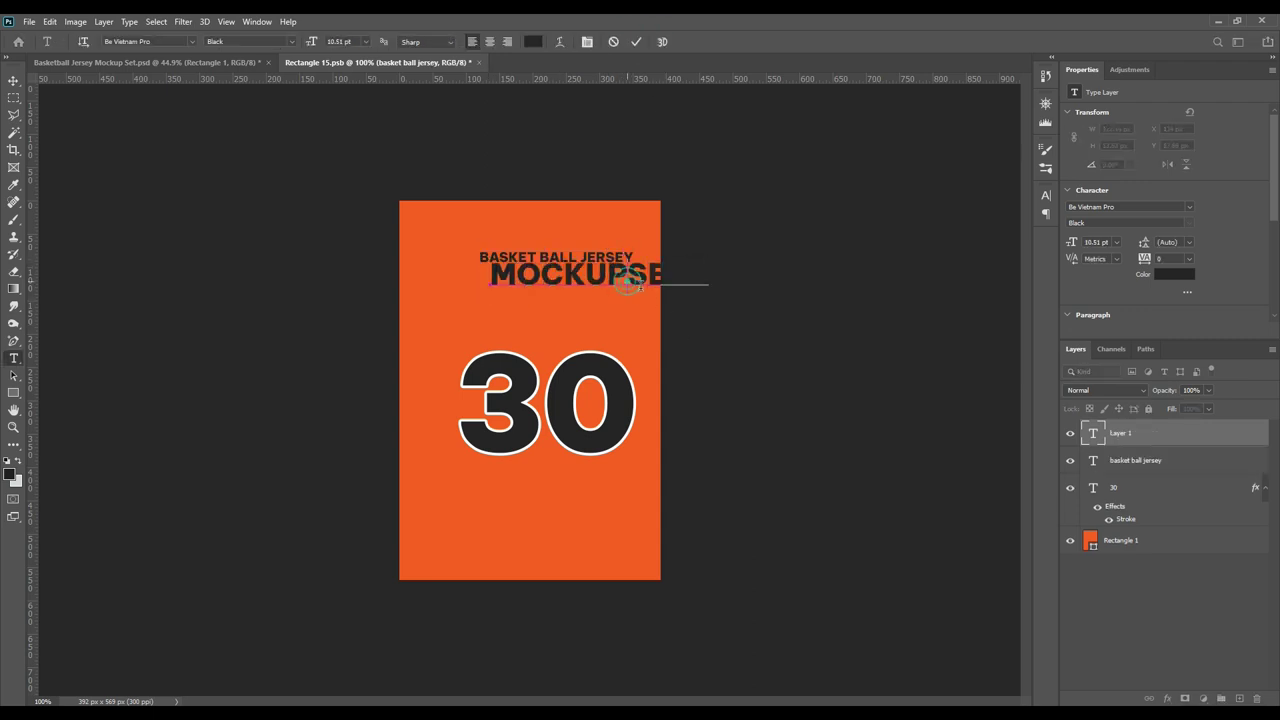
{"action": "type", "text": "TT"}
{"action": "left_click_drag", "start_coordinate": [660, 283], "coordinate": [603, 286]}
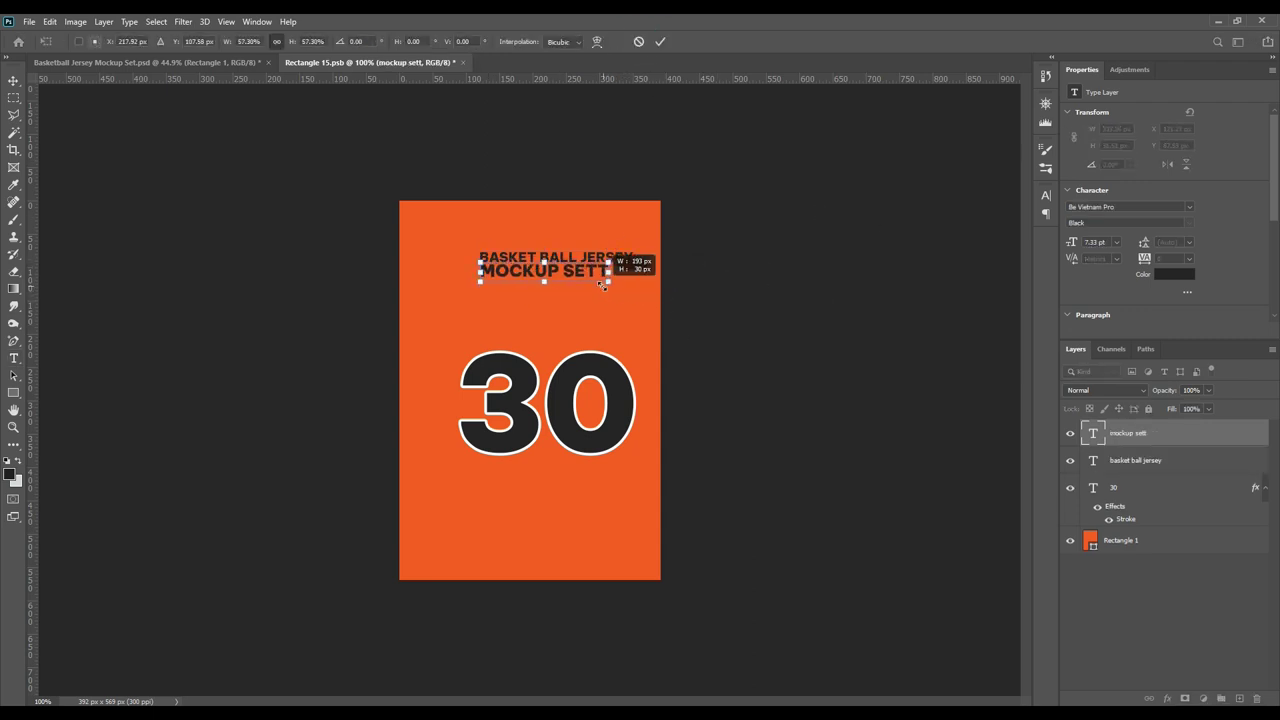
{"action": "left_click", "coordinate": [660, 41]}
{"action": "key", "text": "BackSpace"}
{"action": "left_click", "coordinate": [642, 44]}
- Make both title lines white and move them just above the 30
{"action": "left_click", "coordinate": [16, 80]}
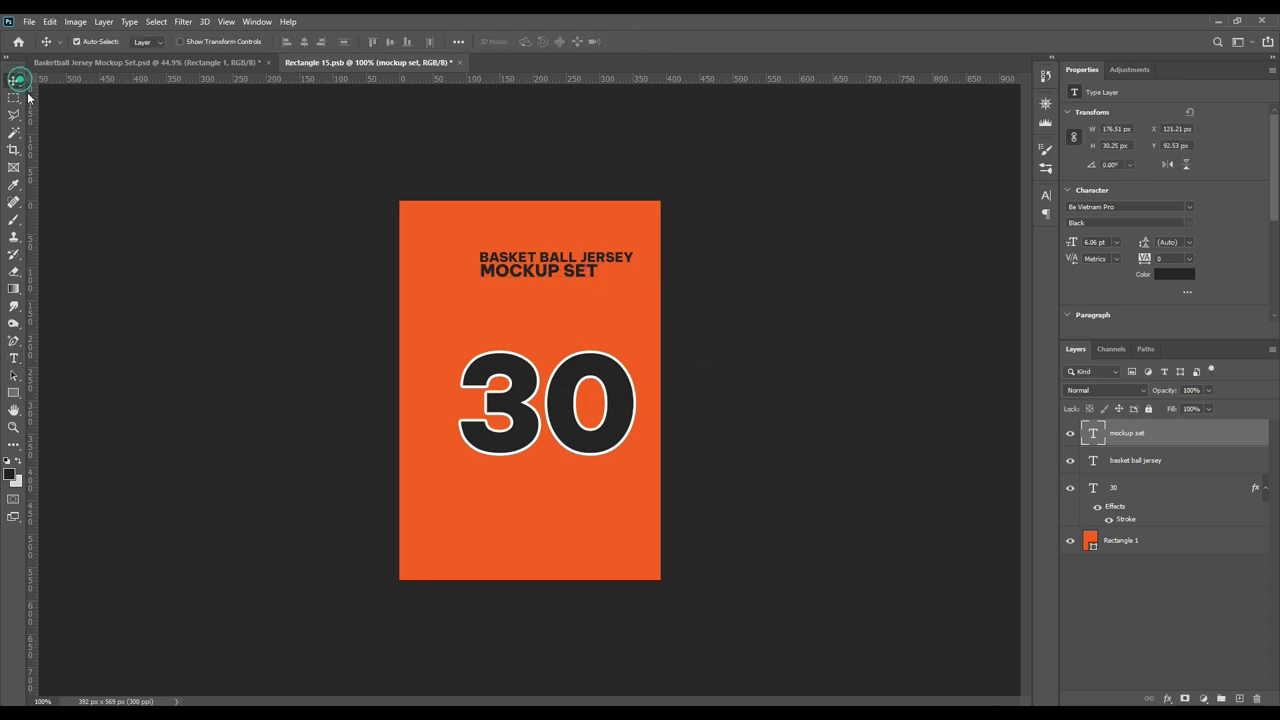
{"action": "left_click", "coordinate": [1135, 460], "text": "shift"}
{"action": "left_click", "coordinate": [1173, 274]}
{"action": "left_click", "coordinate": [906, 283]}
{"action": "left_click", "coordinate": [1194, 271]}
{"action": "key", "text": "ctrl+t"}
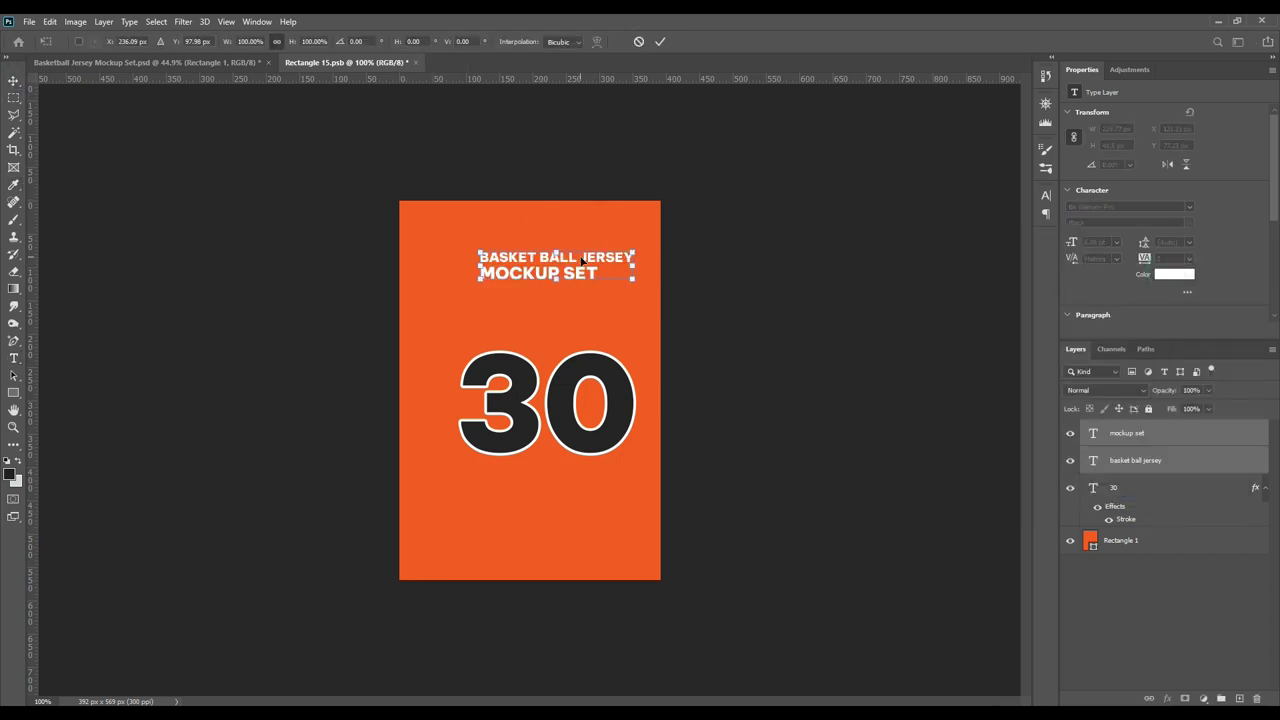
{"action": "left_click_drag", "start_coordinate": [581, 260], "coordinate": [574, 315]}
{"action": "left_click", "coordinate": [660, 41]}
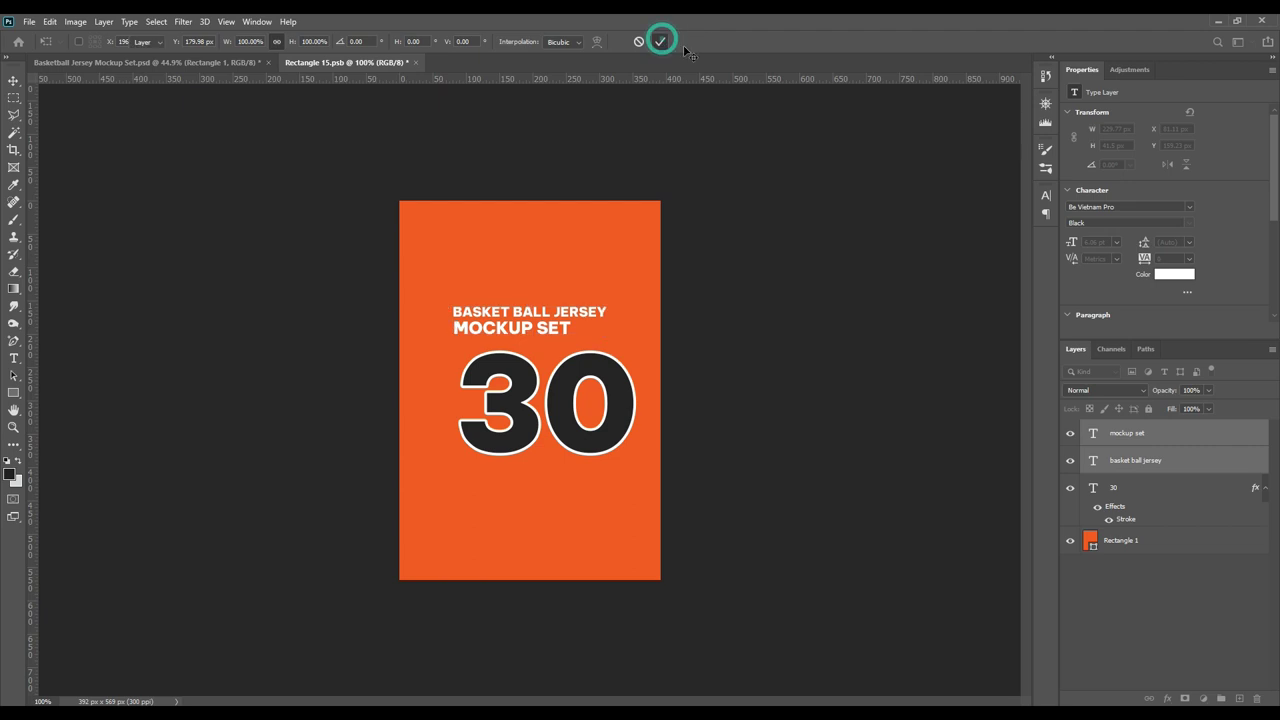
{"action": "left_click", "coordinate": [500, 366]}
{"action": "left_click", "coordinate": [458, 41]}
- Centre the 30 horizontally and save the smart object's contents
{"action": "left_click", "coordinate": [420, 77]}
{"action": "left_click", "coordinate": [862, 370]}
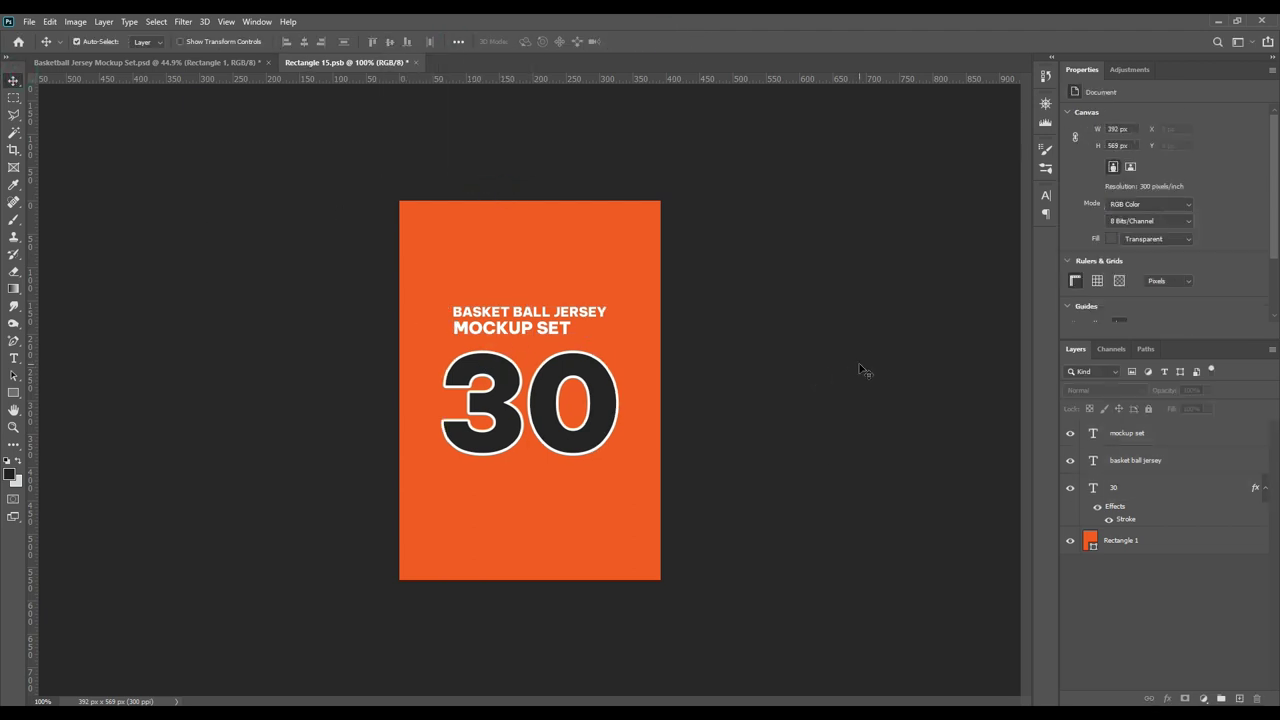
{"action": "left_click", "coordinate": [29, 22]}
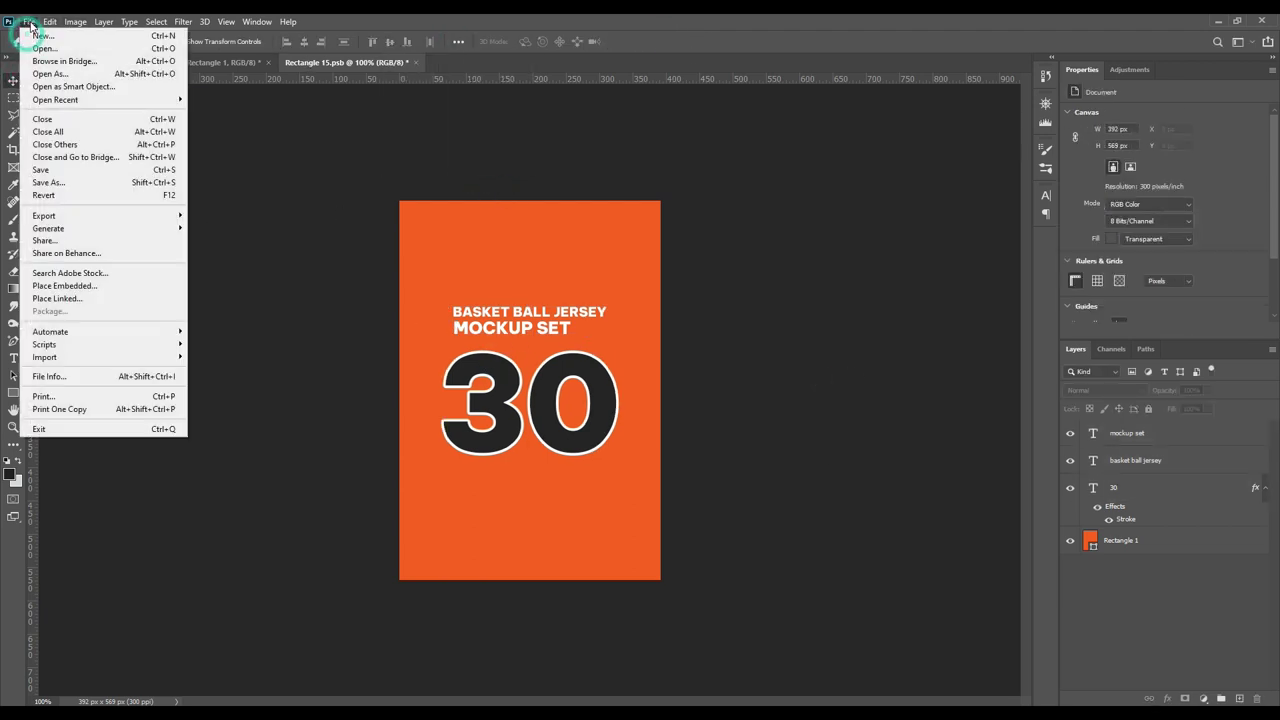
{"action": "left_click", "coordinate": [67, 172]}
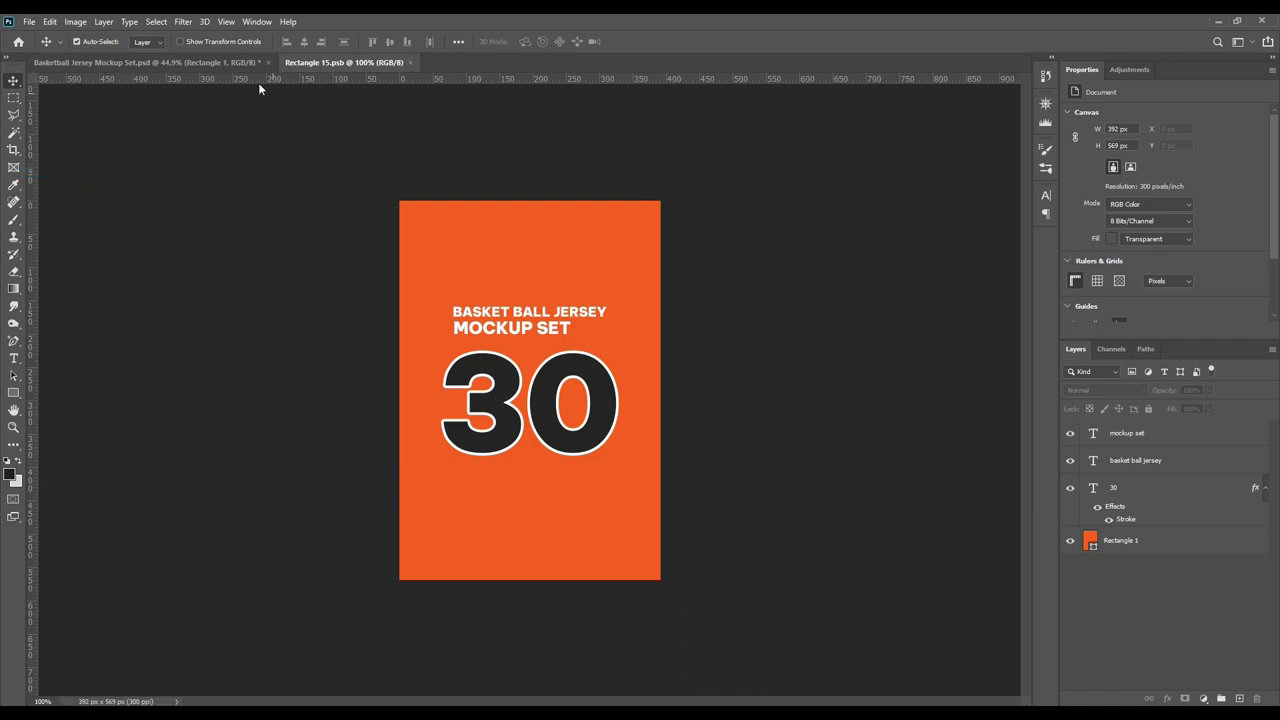
- In the Basketball Jersey Mockup Set document, set Rectangle 1's opacity to 61%
{"action": "left_click", "coordinate": [215, 62]}
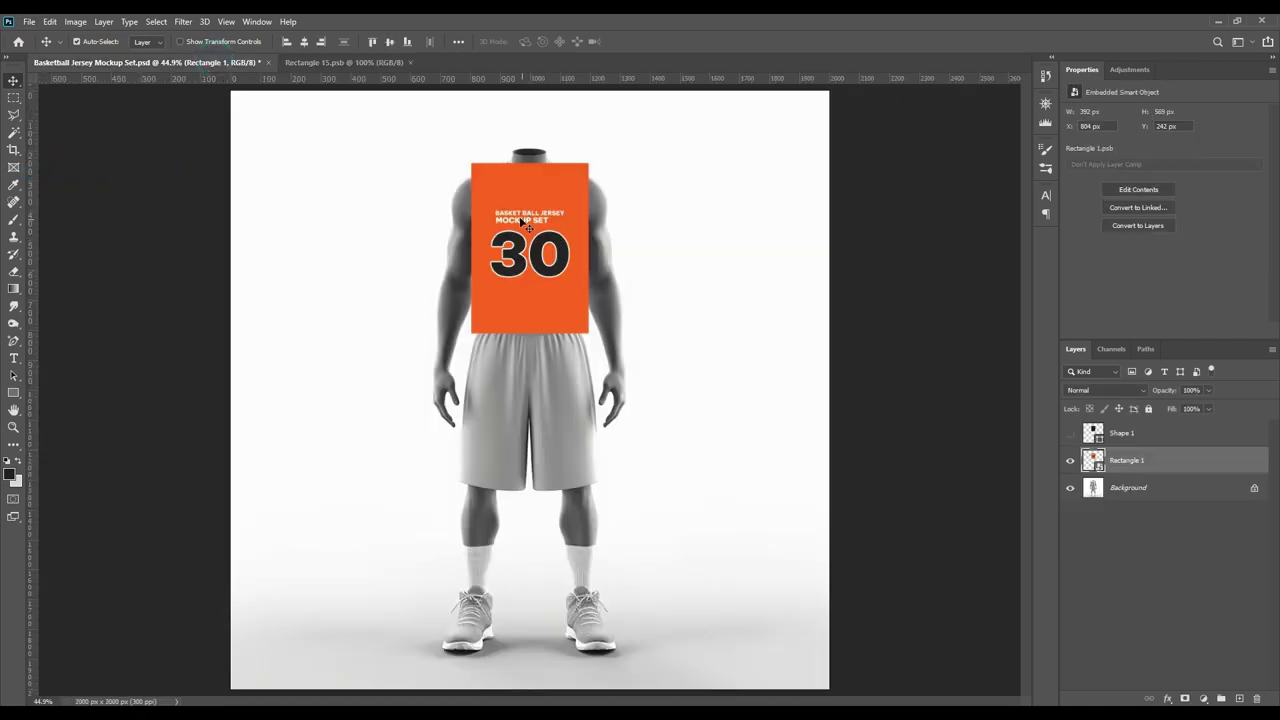
{"action": "left_click_drag", "start_coordinate": [1167, 395], "coordinate": [1159, 394]}
{"action": "left_click", "coordinate": [1159, 394]}
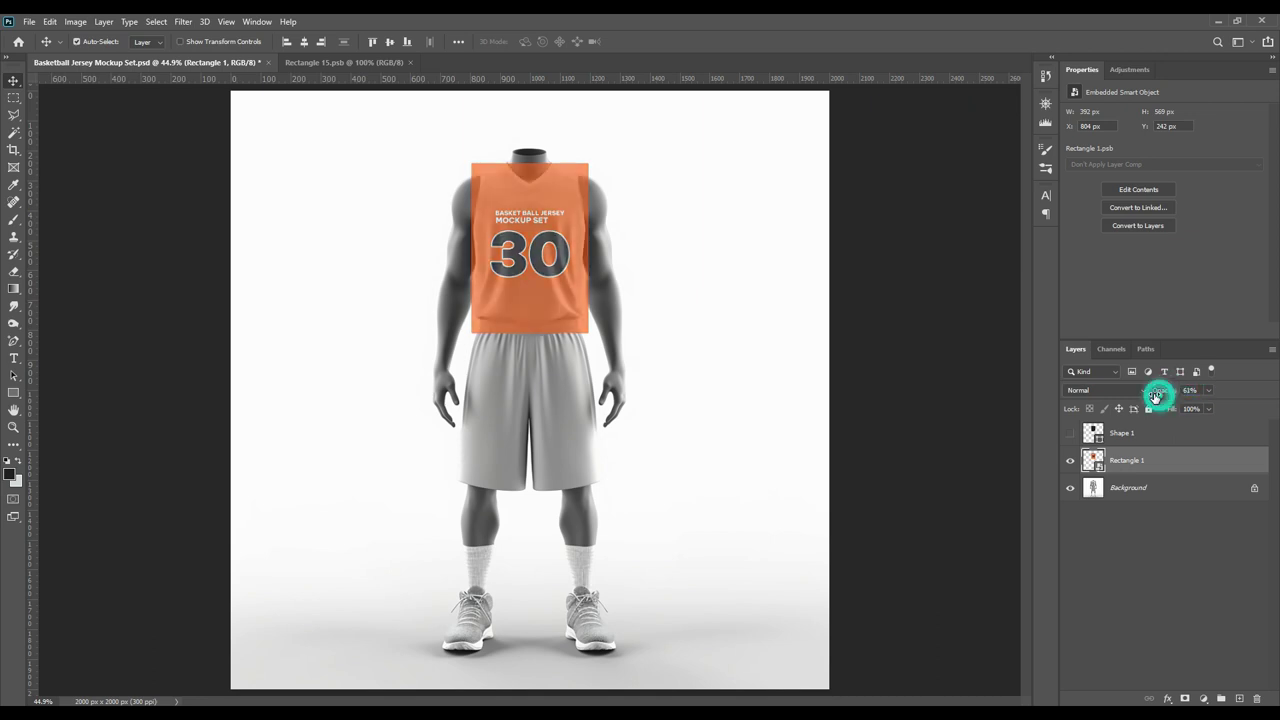
- Put the orange design into Distort transform mode, zoomed in on the jersey
{"action": "key", "text": "ctrl+t"}
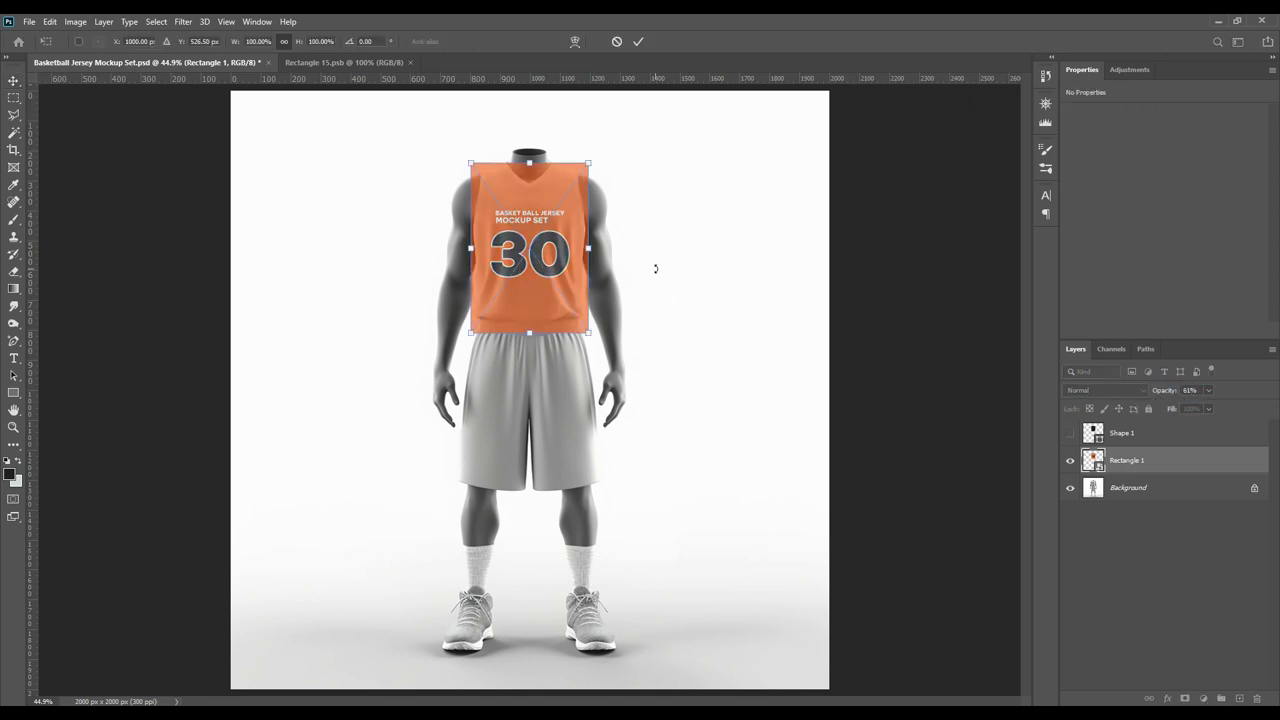
{"action": "key", "text": "ctrl+1"}
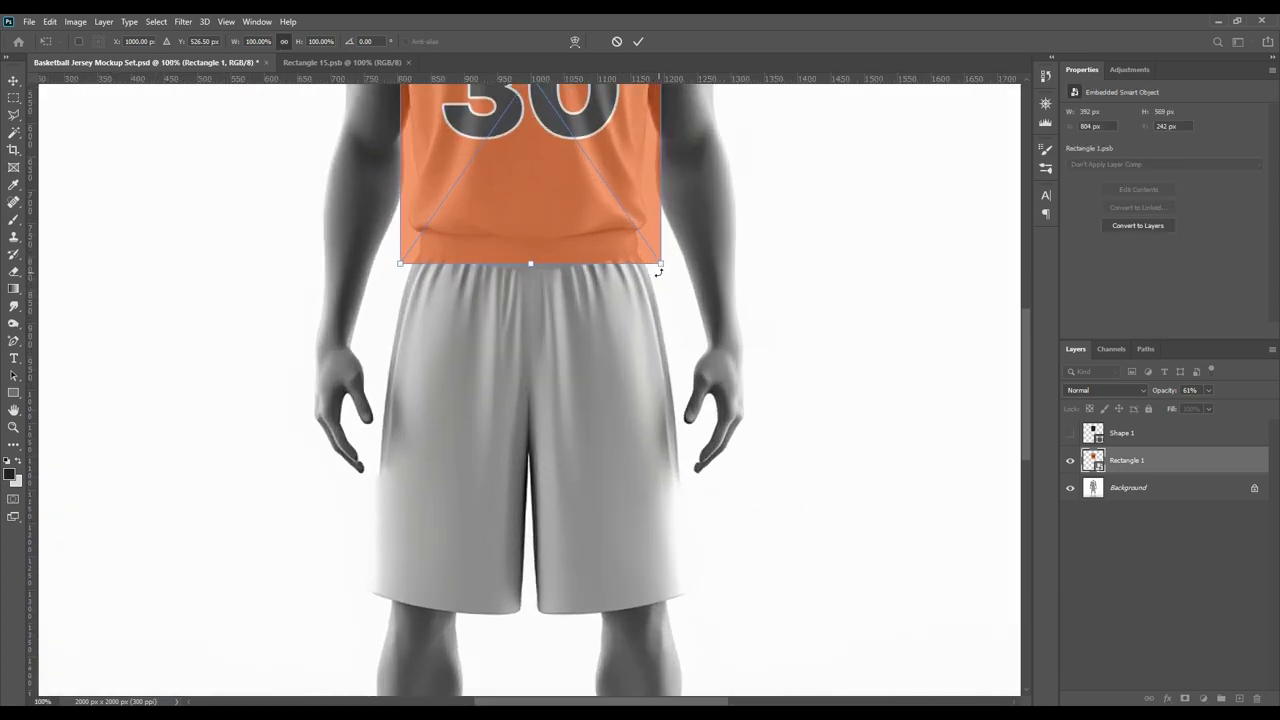
{"action": "left_click_drag", "start_coordinate": [546, 169], "coordinate": [566, 406]}
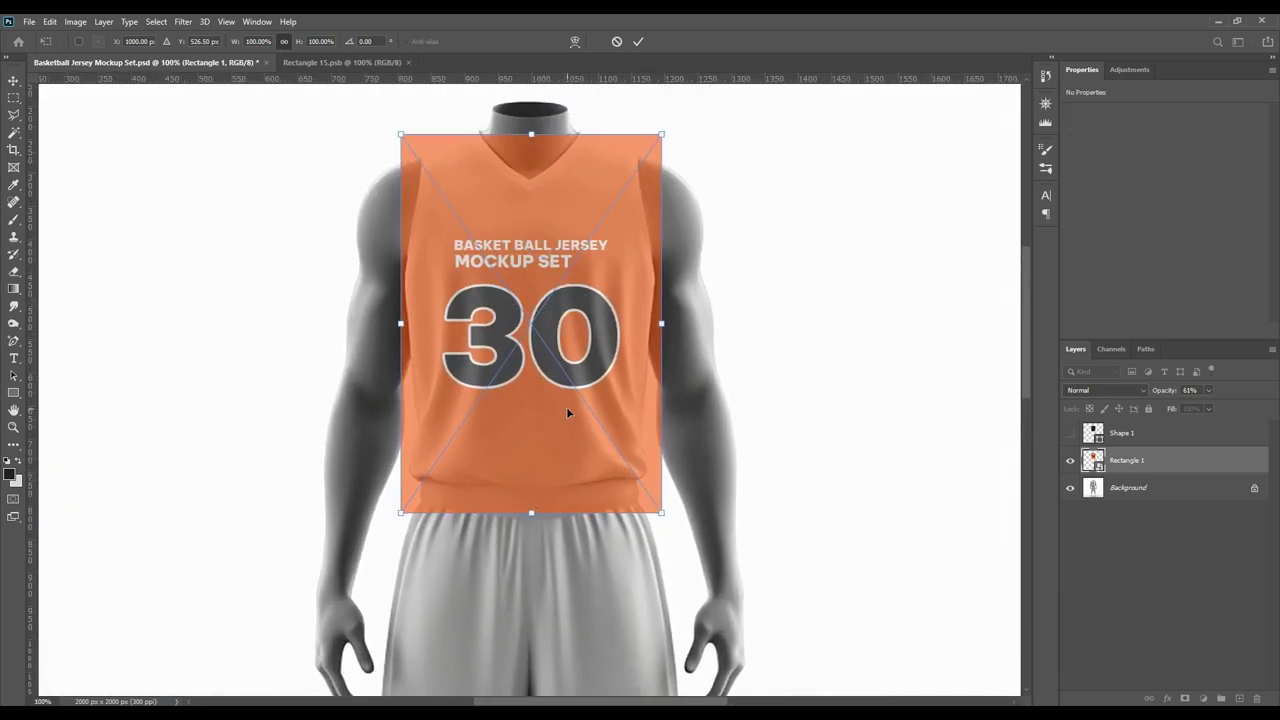
{"action": "key", "text": "ctrl+plus"}
{"action": "left_click_drag", "start_coordinate": [515, 338], "coordinate": [553, 524]}
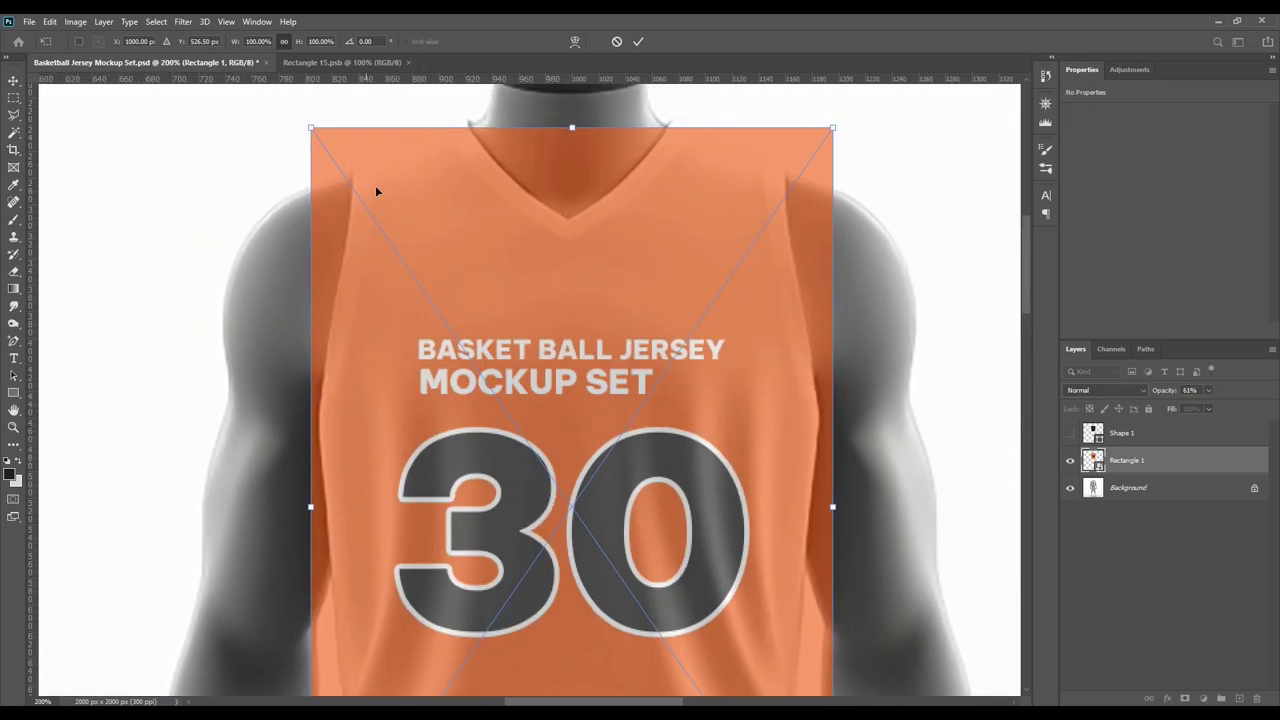
{"action": "right_click", "coordinate": [471, 197]}
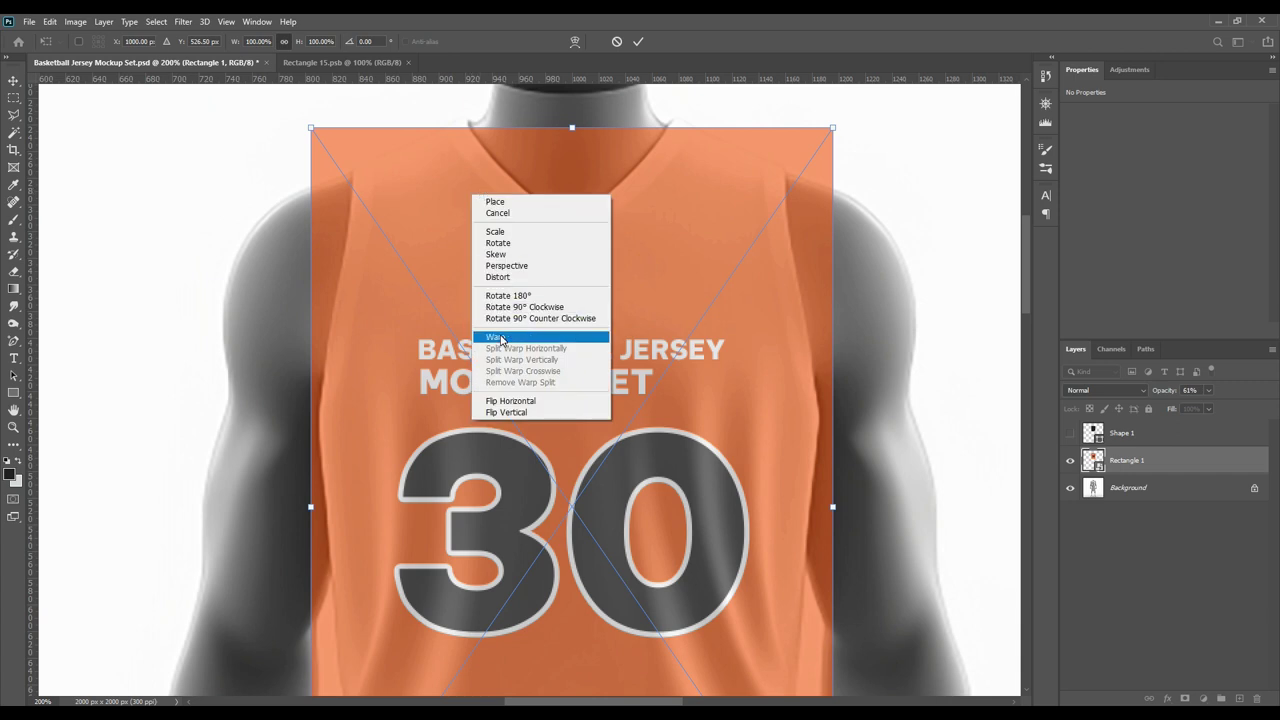
{"action": "left_click", "coordinate": [507, 278]}
- Drag the bottom corners up to the hem and the top corners to the shoulders
{"action": "scroll", "coordinate": [509, 457], "scroll_direction": "down", "scroll_amount": 5}
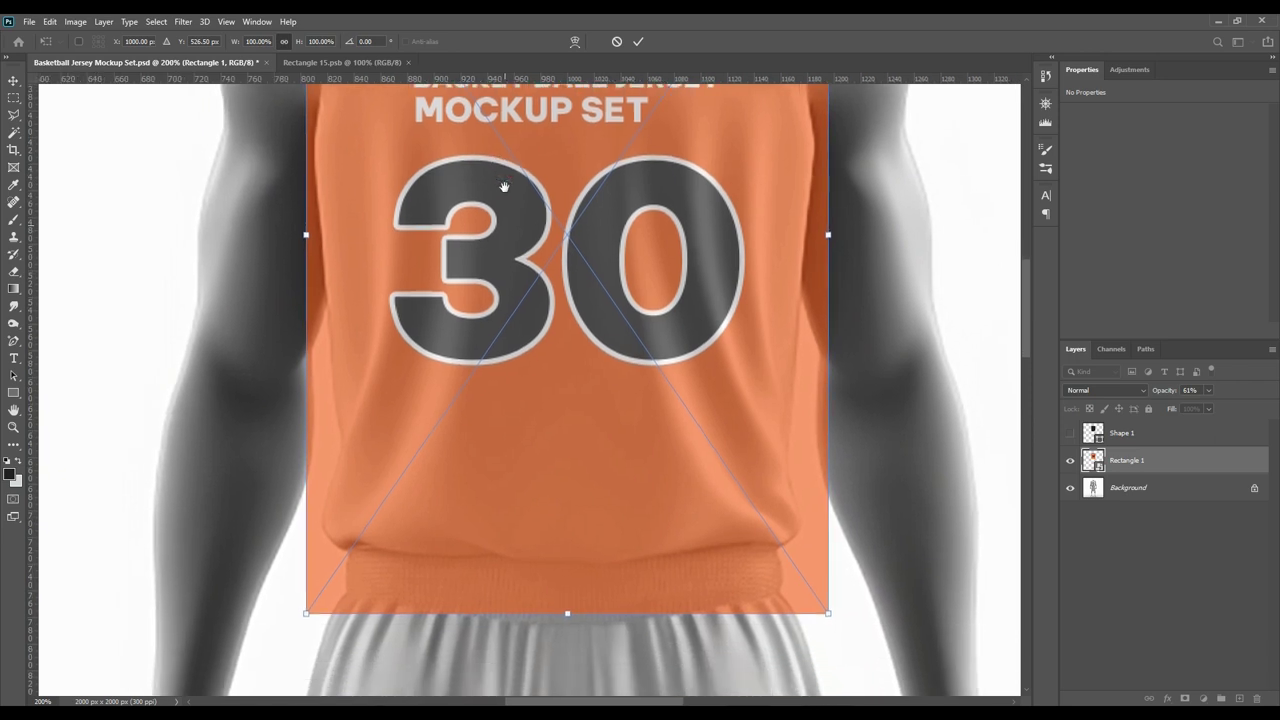
{"action": "left_click_drag", "start_coordinate": [308, 607], "coordinate": [315, 568]}
{"action": "left_click_drag", "start_coordinate": [825, 605], "coordinate": [802, 560]}
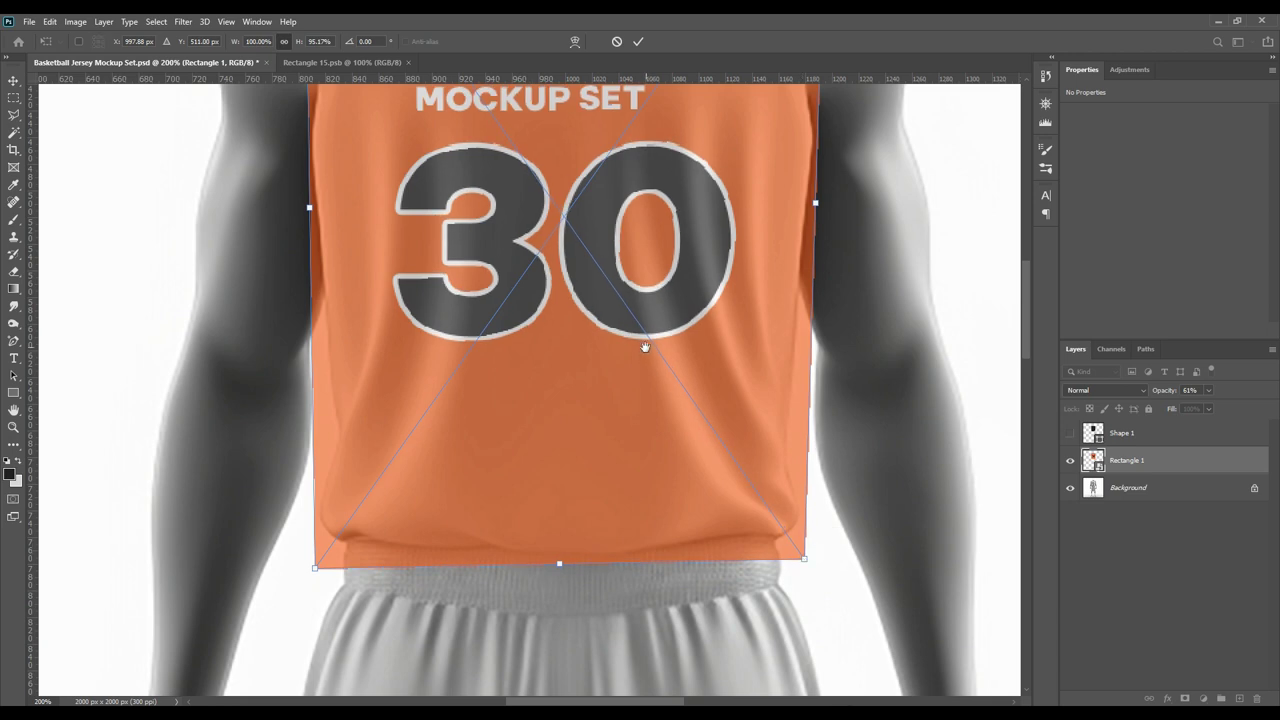
{"action": "scroll", "coordinate": [641, 520], "scroll_direction": "up", "scroll_amount": 5}
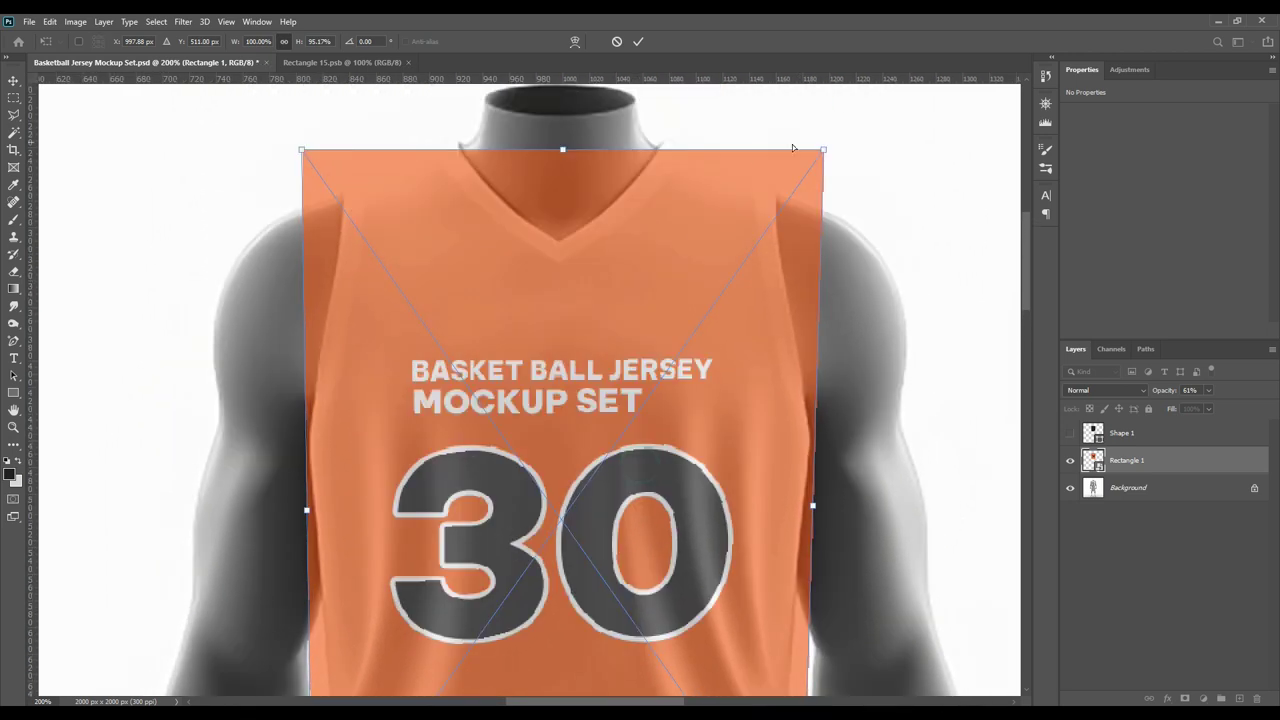
{"action": "left_click_drag", "start_coordinate": [825, 158], "coordinate": [821, 141]}
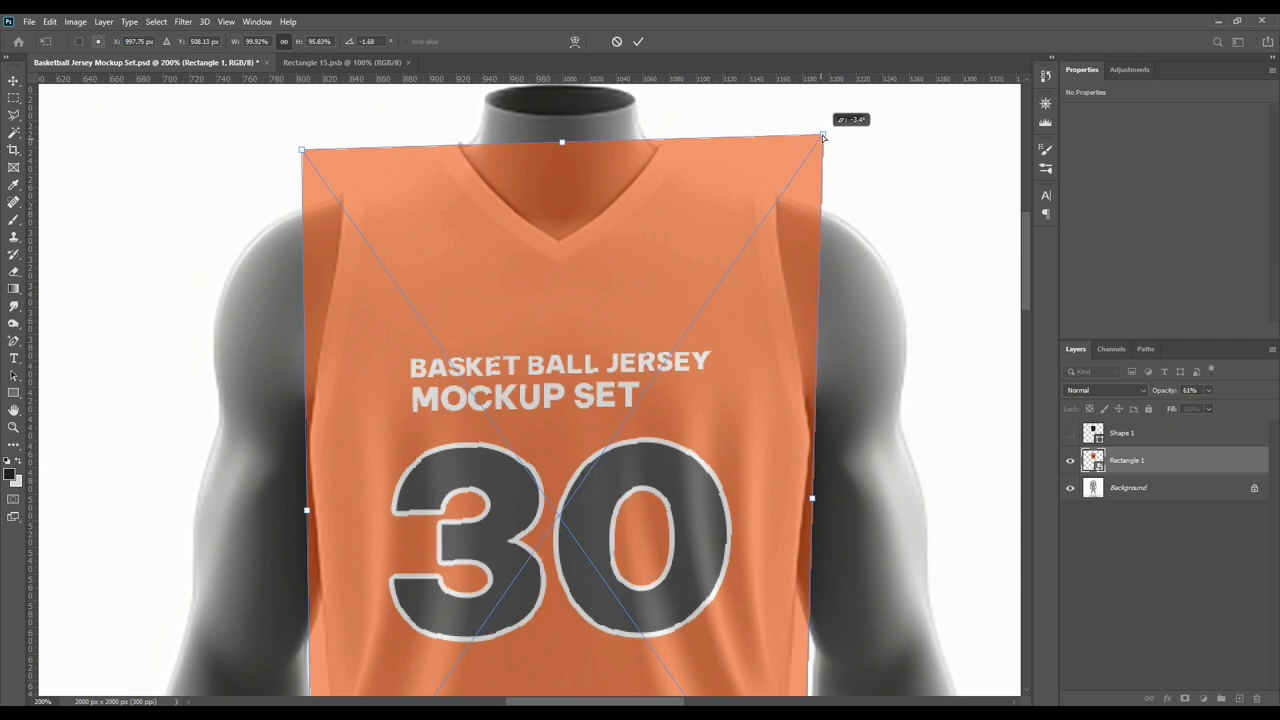
{"action": "left_click_drag", "start_coordinate": [823, 137], "coordinate": [822, 133]}
{"action": "left_click_drag", "start_coordinate": [300, 150], "coordinate": [302, 134]}
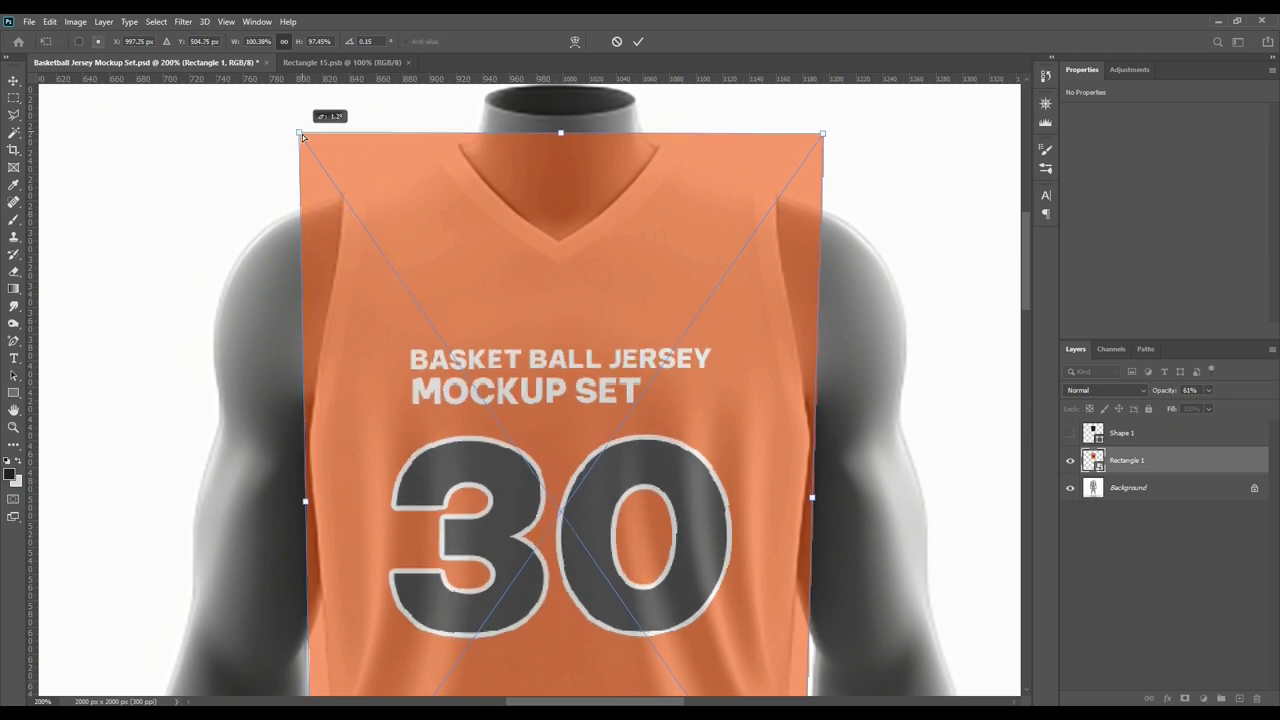
{"action": "left_click_drag", "start_coordinate": [564, 476], "coordinate": [552, 283]}
{"action": "left_click_drag", "start_coordinate": [581, 340], "coordinate": [580, 334]}
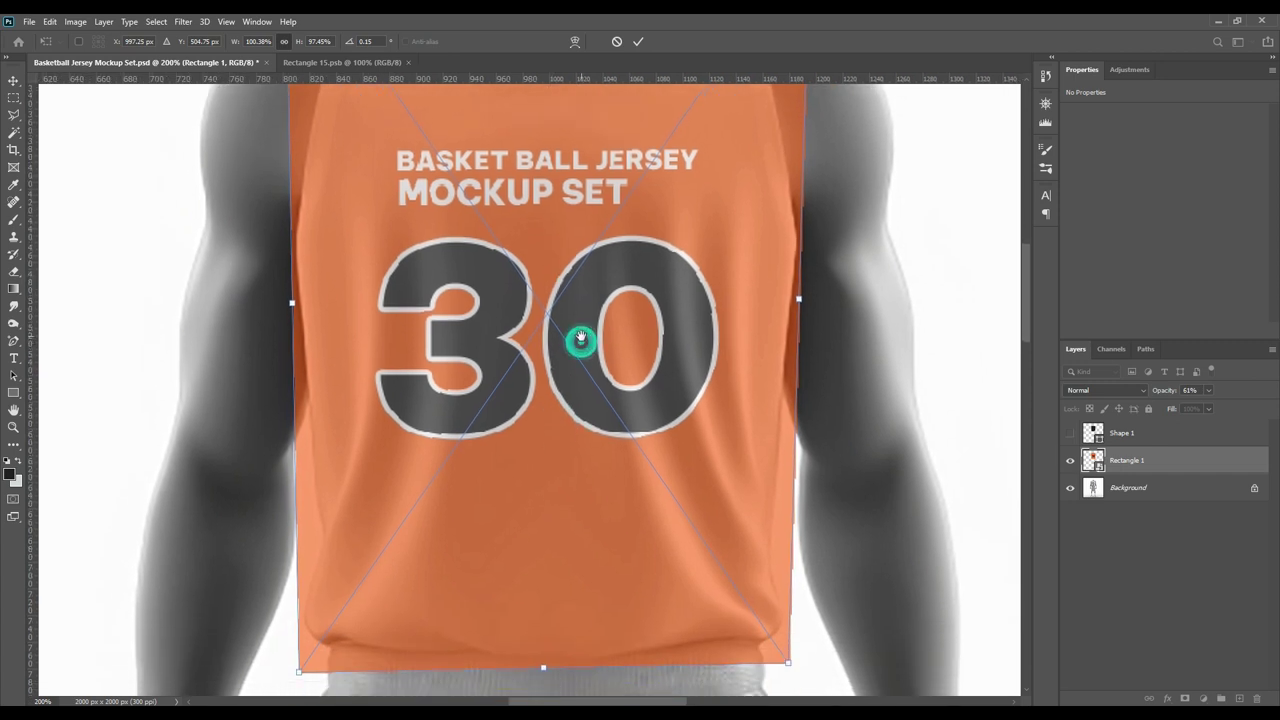
{"action": "right_click", "coordinate": [552, 268]}
- Warp Rectangle 1's sides with the fabric and curve its bottom corners and edge onto the hem
{"action": "left_click", "coordinate": [572, 407]}
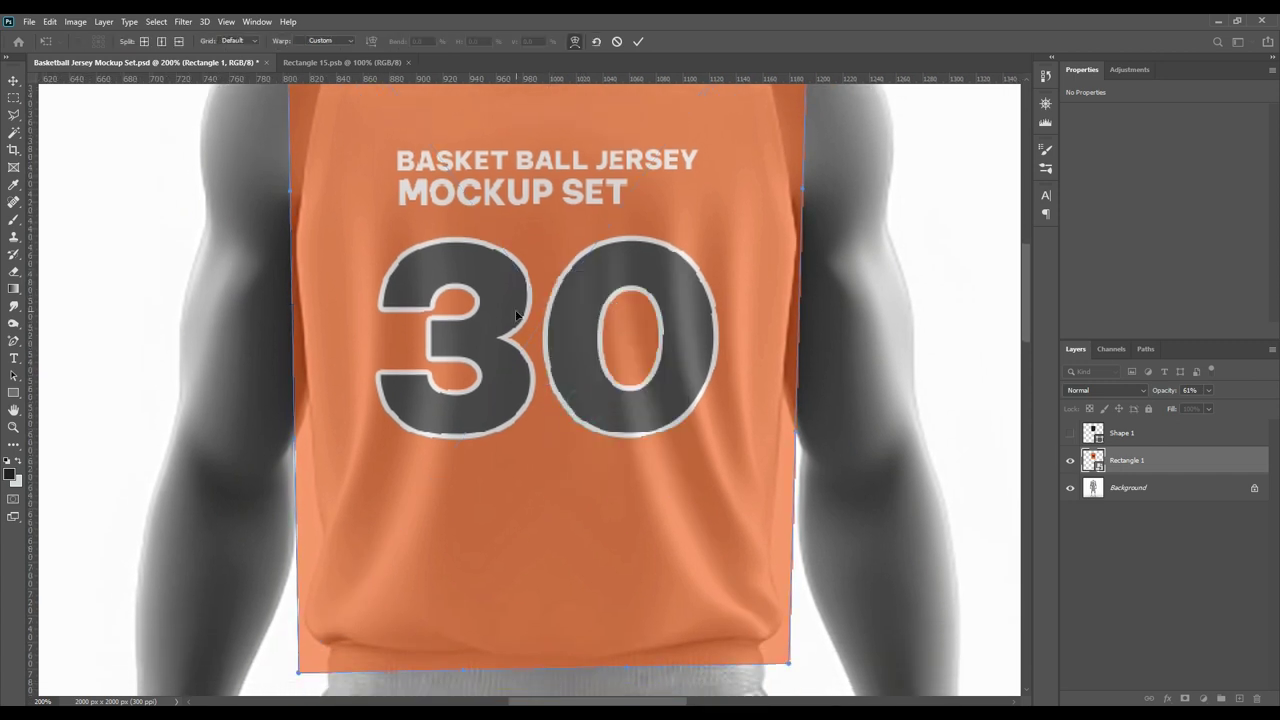
{"action": "left_click_drag", "start_coordinate": [355, 323], "coordinate": [358, 327]}
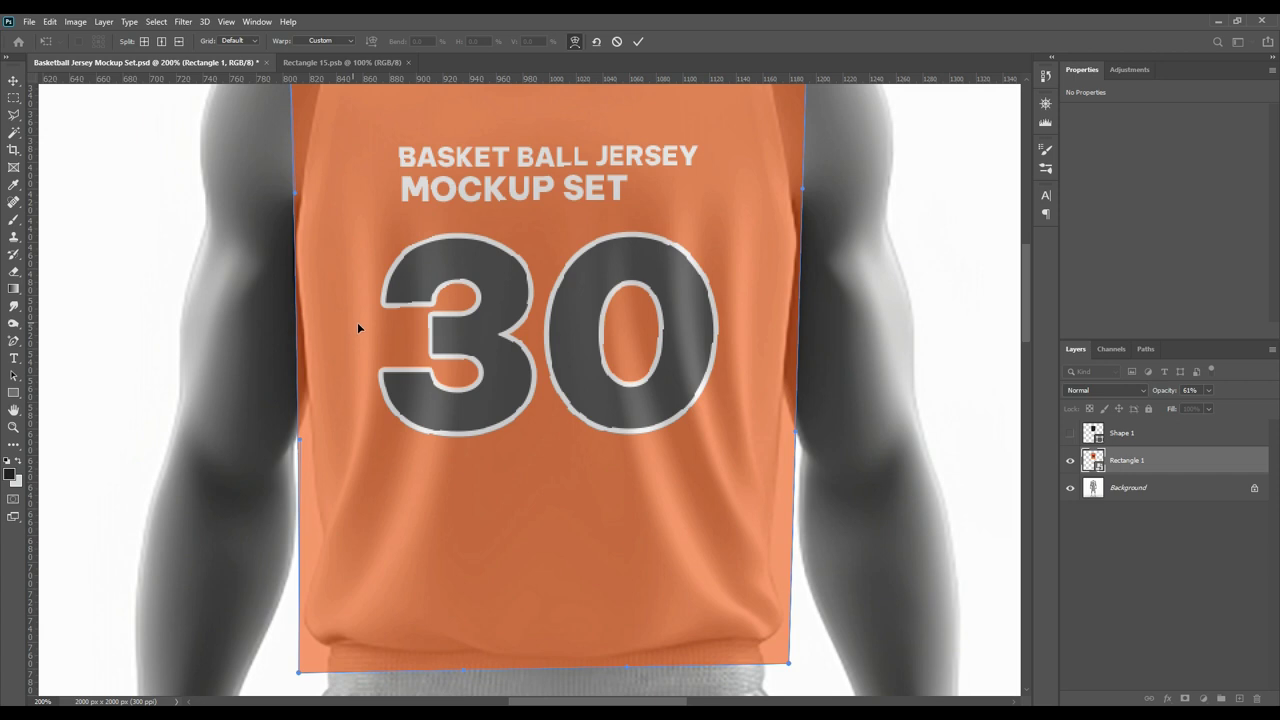
{"action": "left_click_drag", "start_coordinate": [519, 305], "coordinate": [519, 327]}
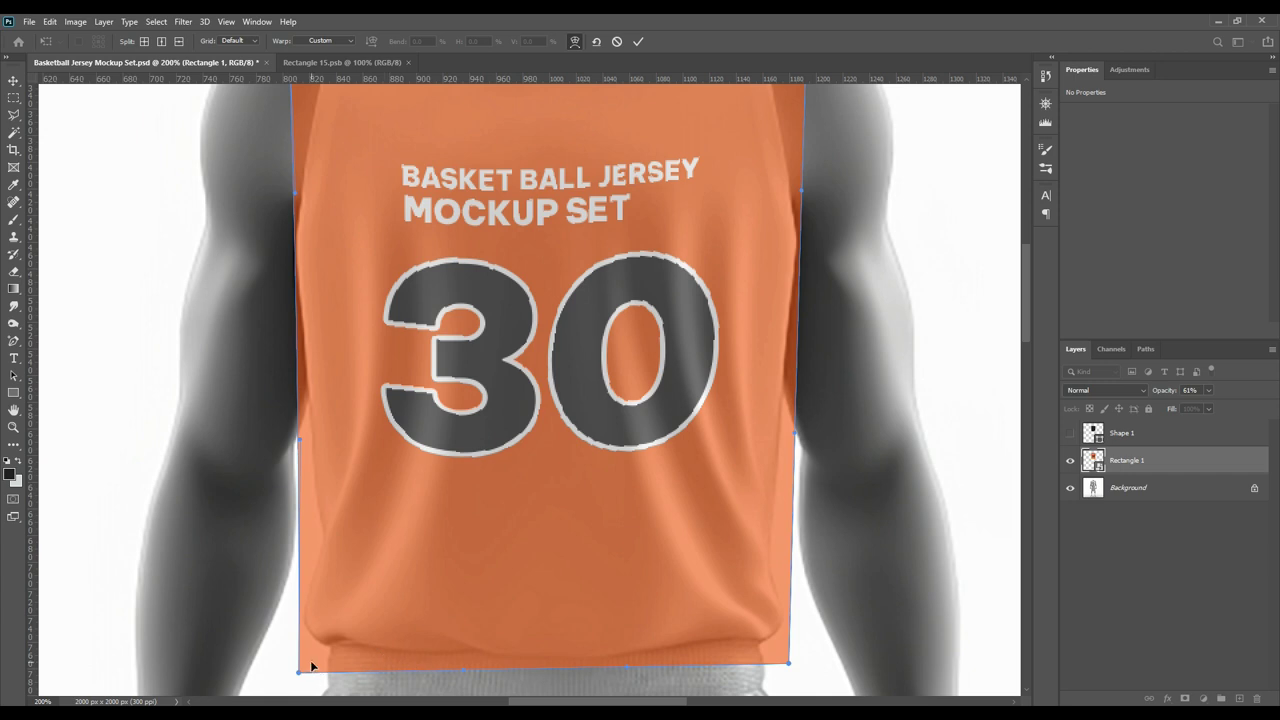
{"action": "left_click_drag", "start_coordinate": [311, 666], "coordinate": [311, 652]}
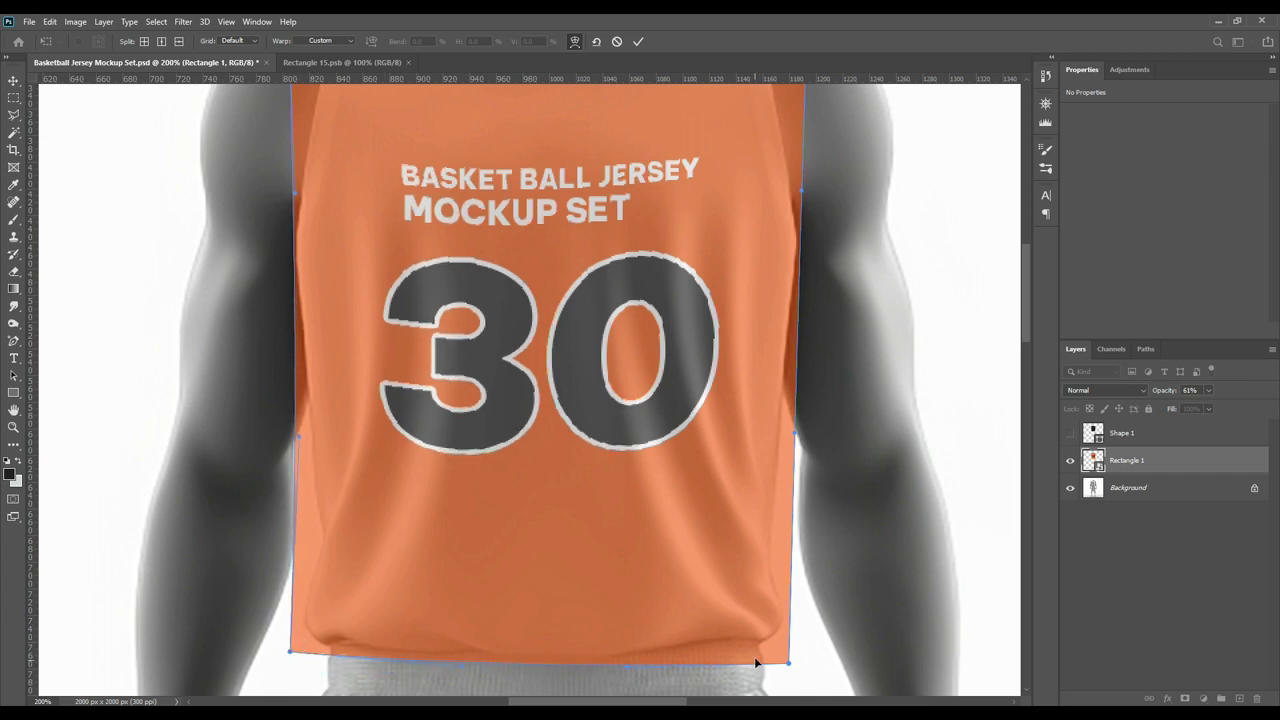
{"action": "left_click_drag", "start_coordinate": [779, 659], "coordinate": [784, 637]}
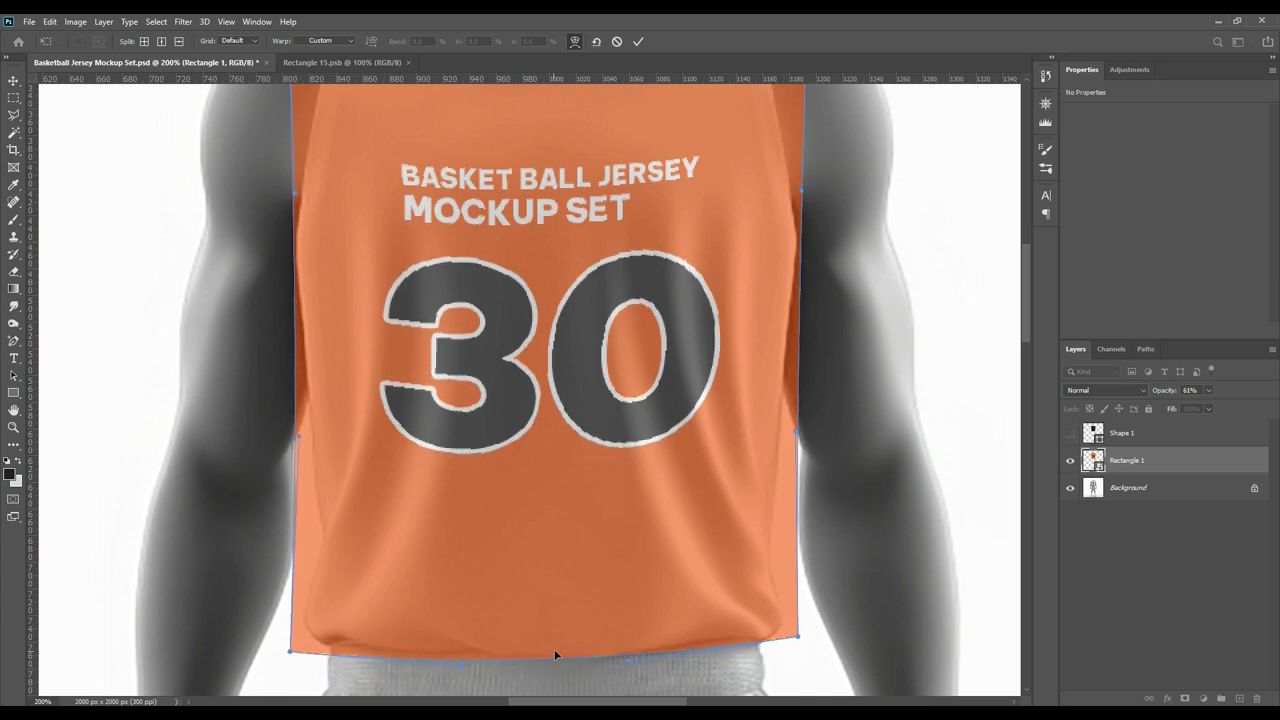
{"action": "left_click_drag", "start_coordinate": [555, 655], "coordinate": [555, 661]}
- Lower the design's top corners to the shoulders, arch its top around the neckline, and commit
{"action": "scroll", "coordinate": [535, 489], "scroll_direction": "up", "scroll_amount": 5}
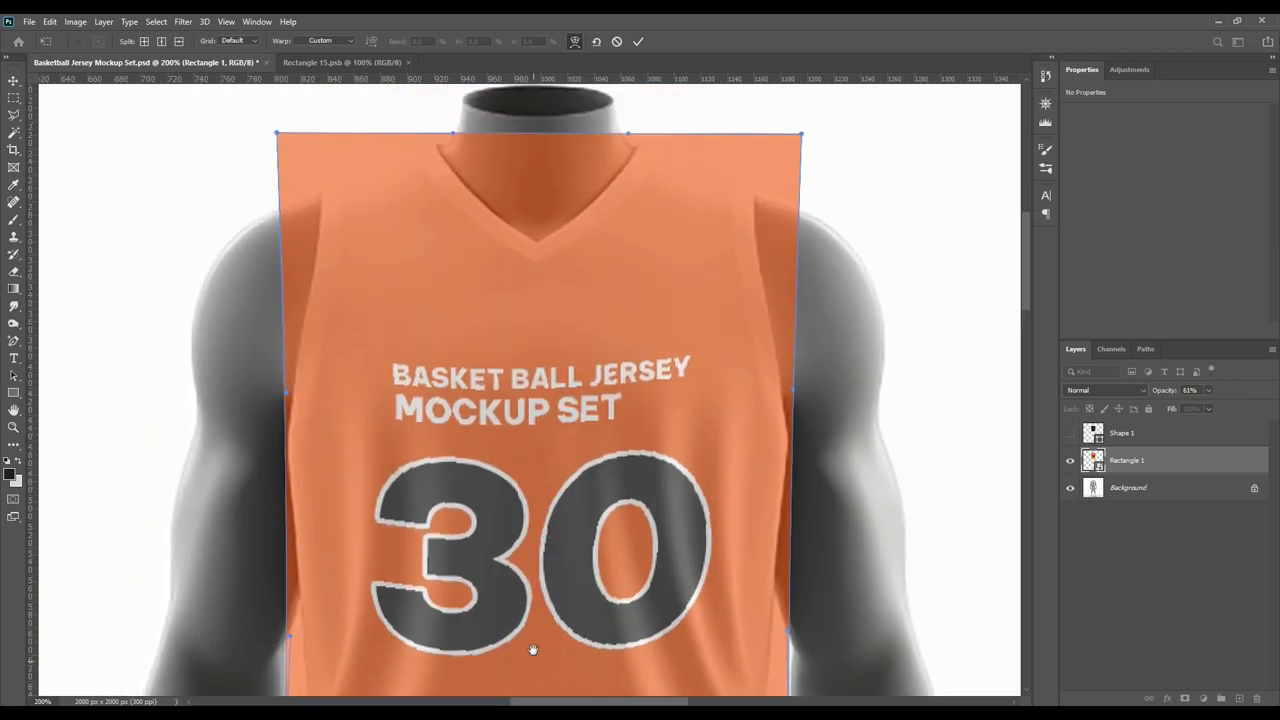
{"action": "left_click_drag", "start_coordinate": [278, 172], "coordinate": [277, 211]}
{"action": "left_click_drag", "start_coordinate": [800, 171], "coordinate": [797, 210]}
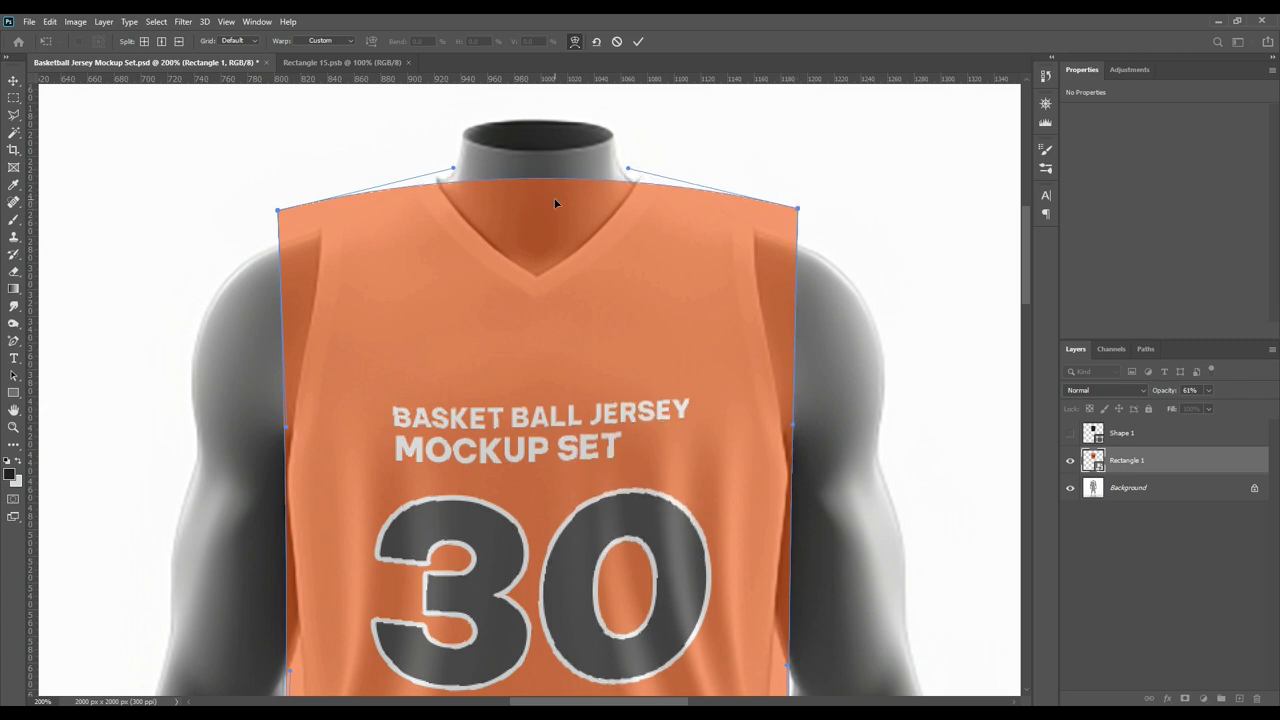
{"action": "left_click_drag", "start_coordinate": [557, 206], "coordinate": [558, 192]}
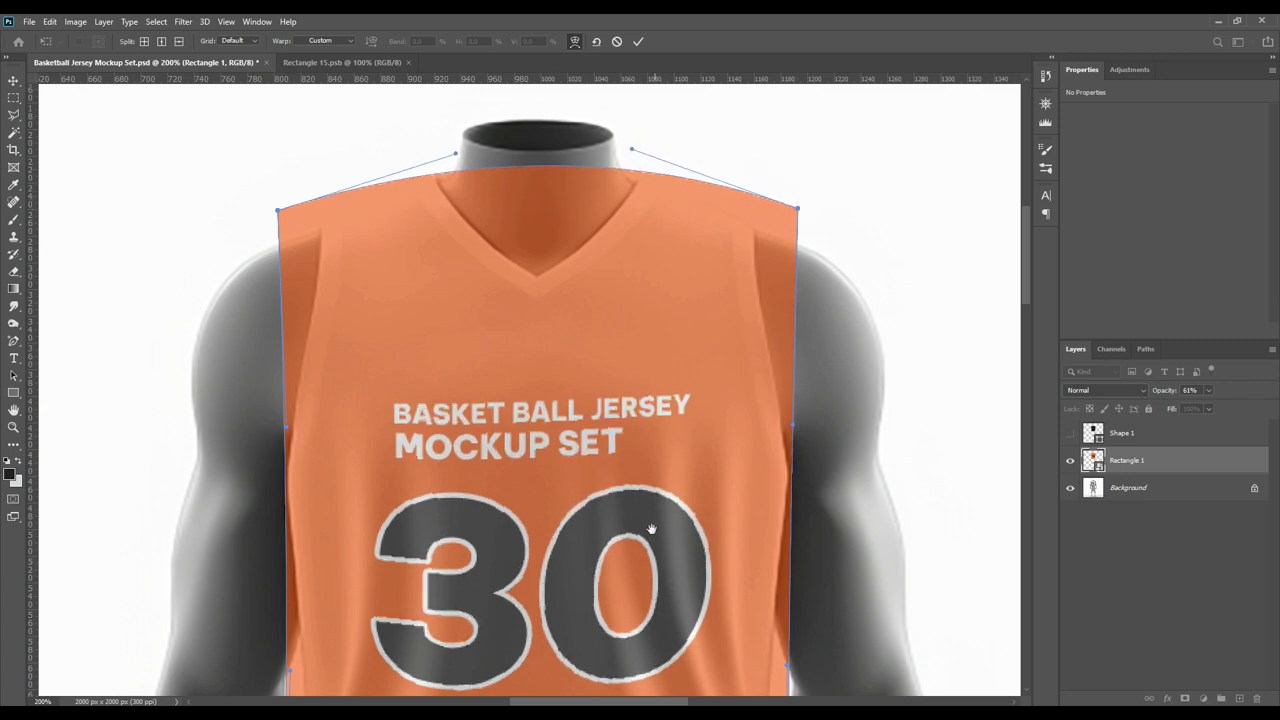
{"action": "left_click_drag", "start_coordinate": [651, 528], "coordinate": [621, 378]}
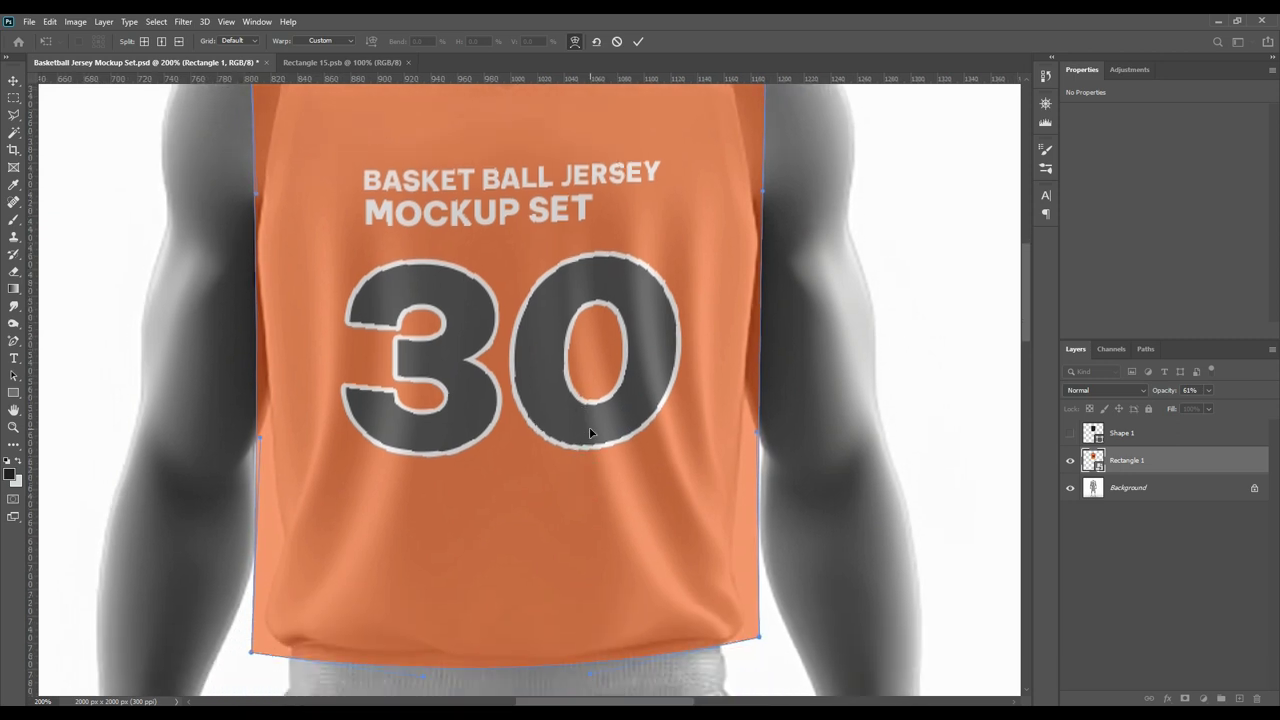
{"action": "left_click_drag", "start_coordinate": [701, 211], "coordinate": [701, 218]}
{"action": "left_click_drag", "start_coordinate": [390, 204], "coordinate": [382, 200]}
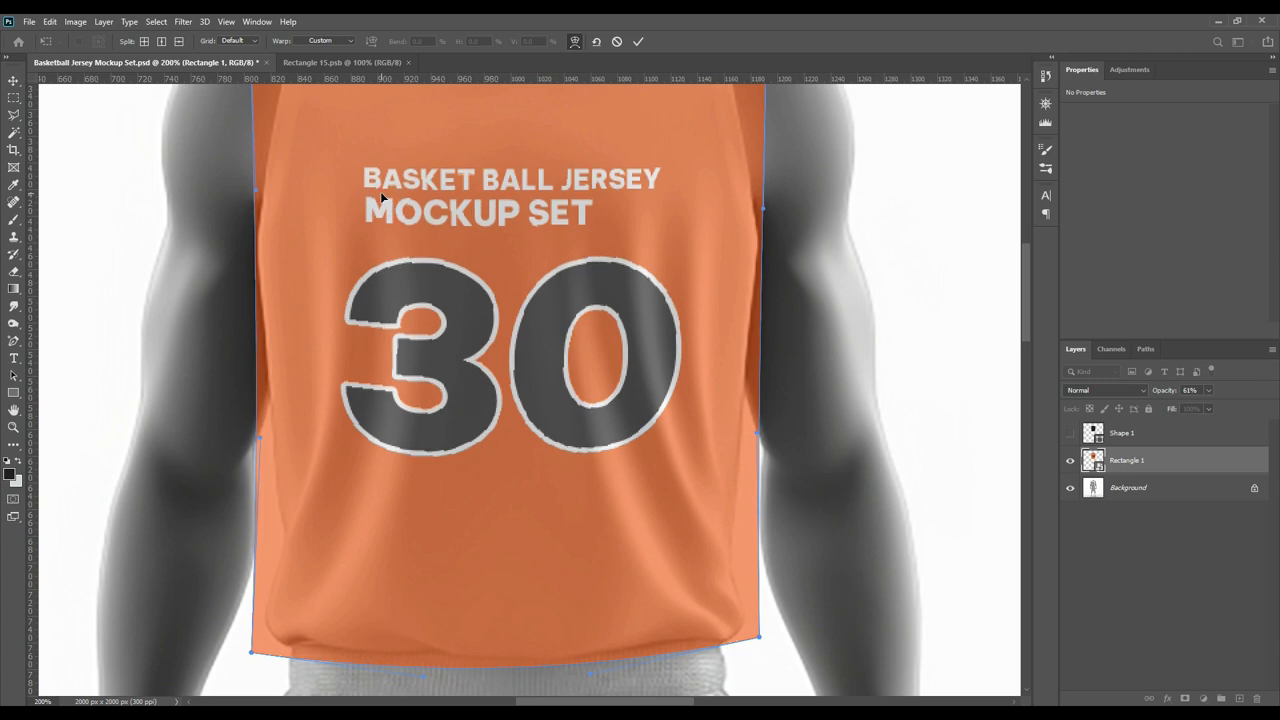
{"action": "left_click", "coordinate": [639, 41]}
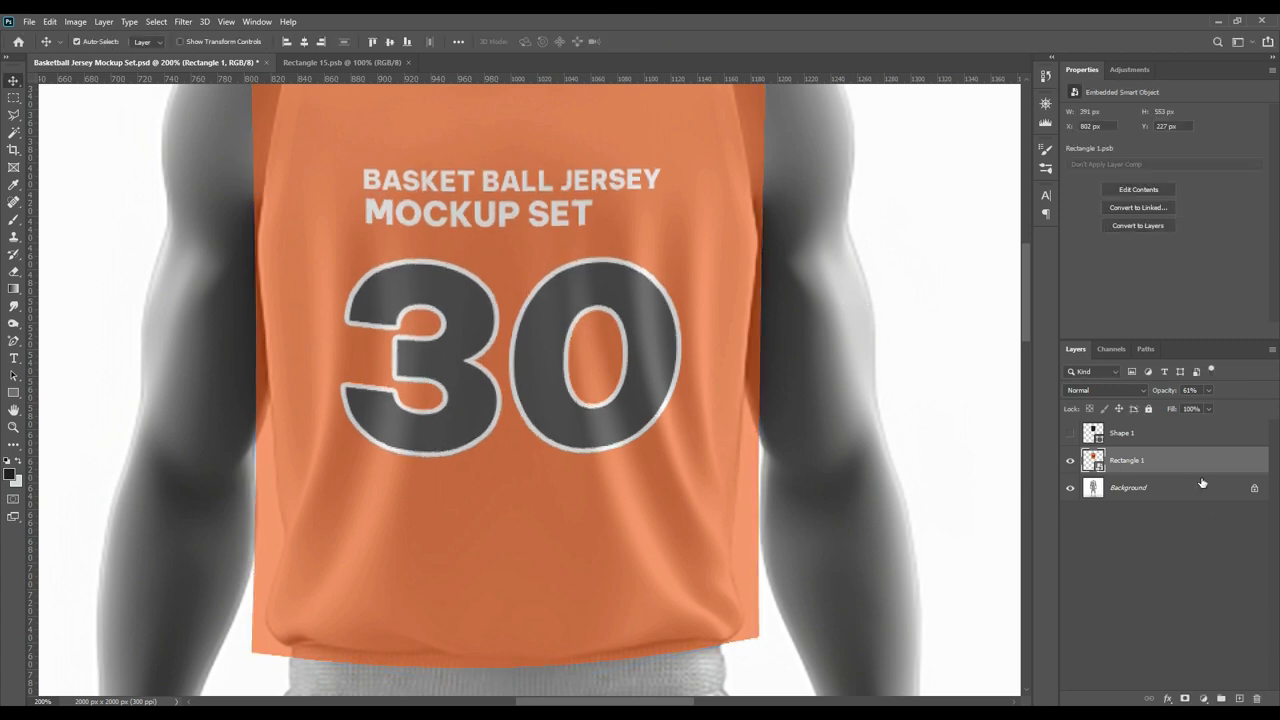
- Clear the existing selection and show the Shape 1 jersey outline layer
{"action": "left_click", "coordinate": [1099, 444], "text": "ctrl"}
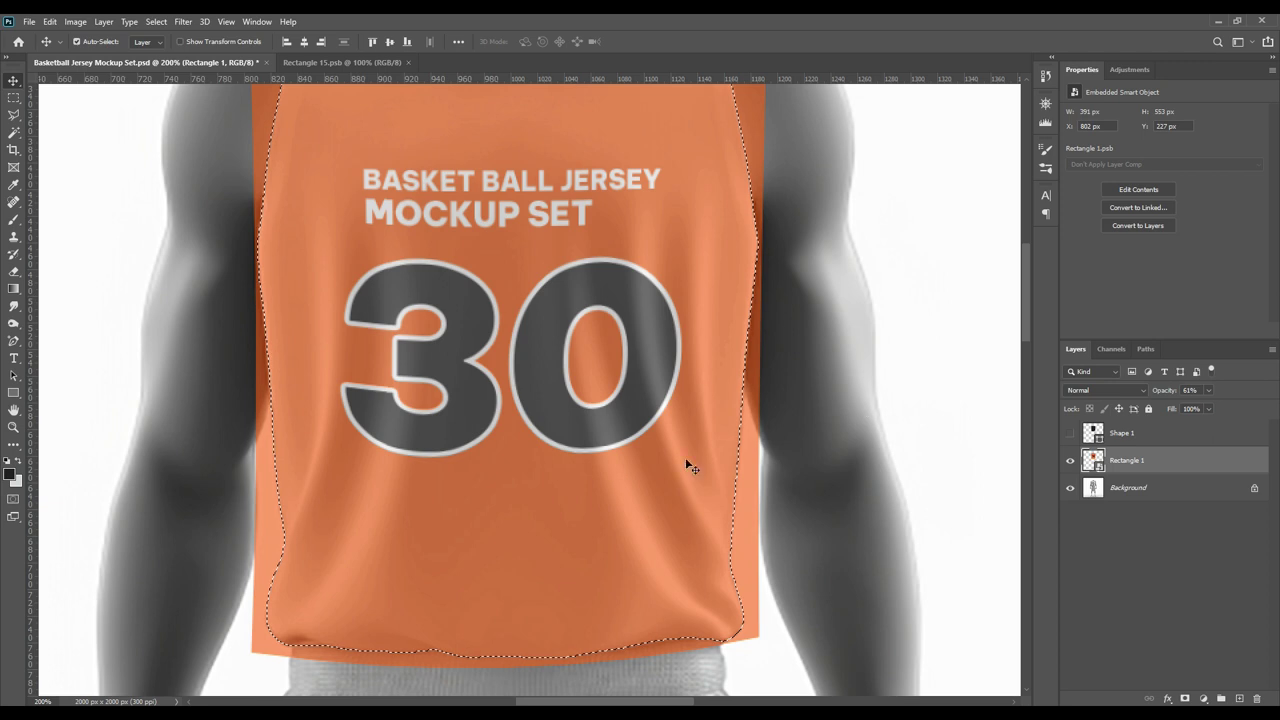
{"action": "key", "text": "ctrl+d"}
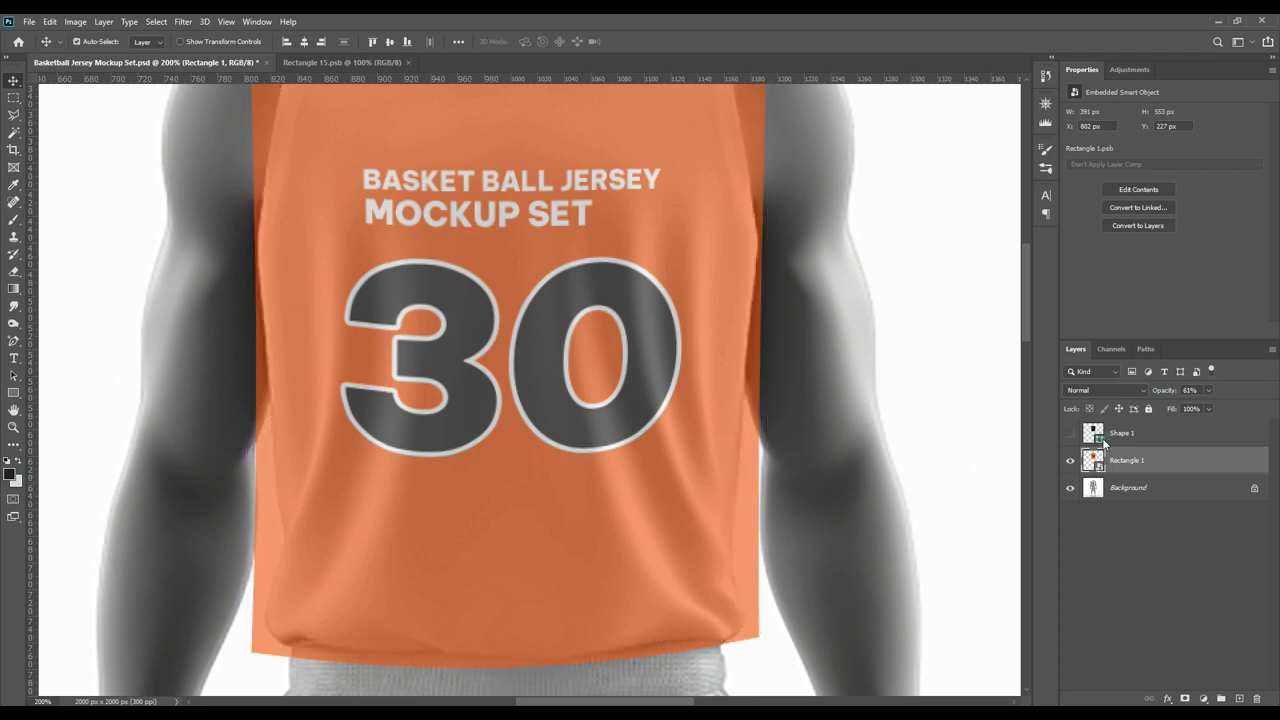
{"action": "left_click", "coordinate": [1087, 436]}
{"action": "left_click", "coordinate": [1069, 433]}
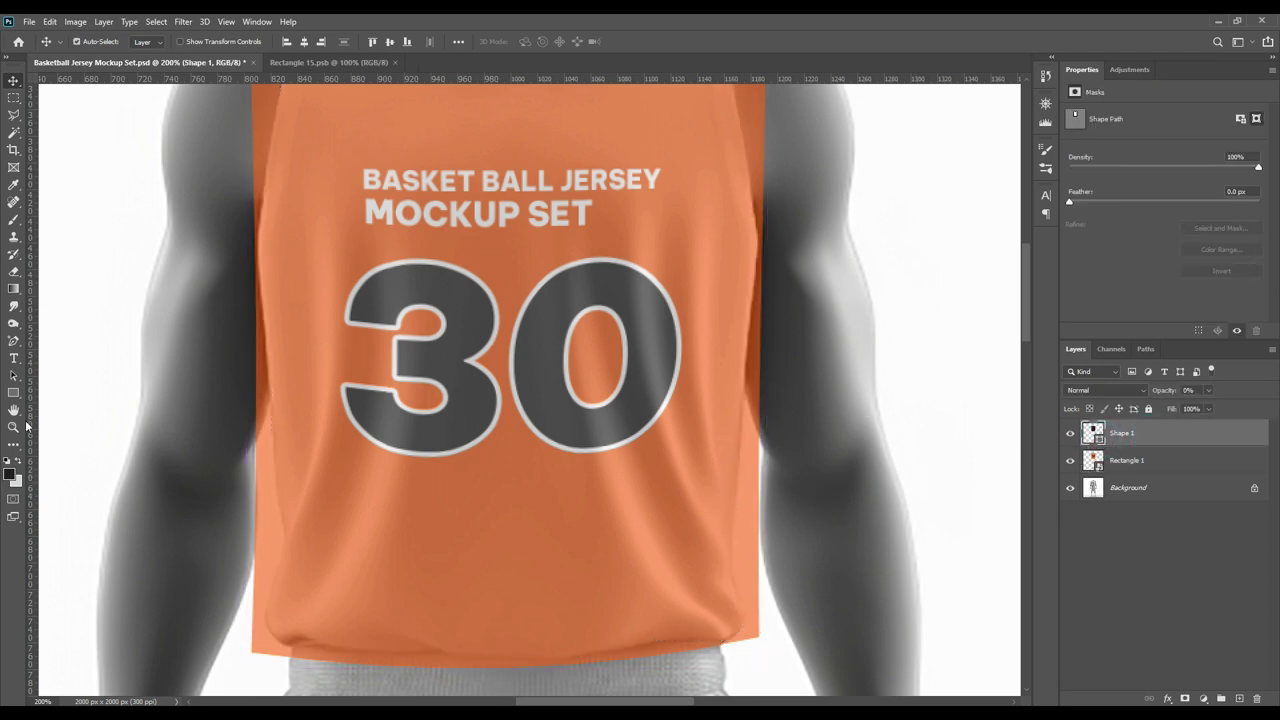
- Turn the Shape 1 jersey path into a selection with Make Selection
{"action": "left_click", "coordinate": [13, 340]}
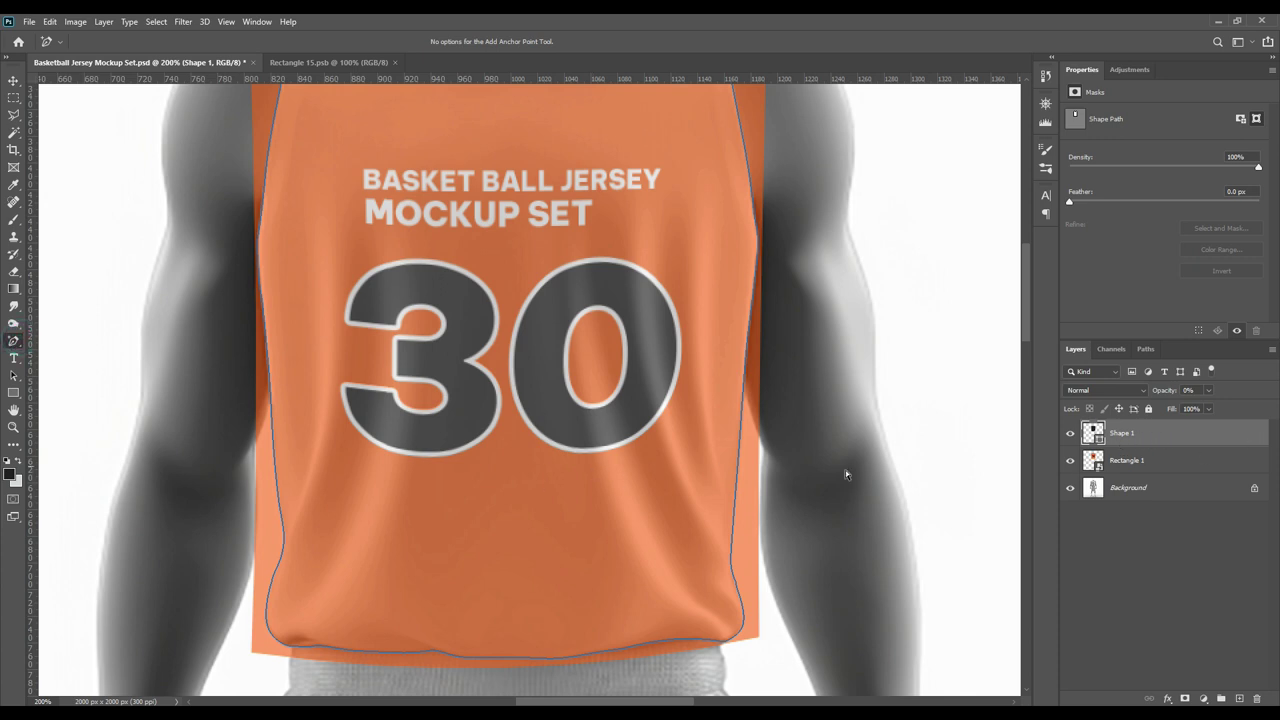
{"action": "right_click", "coordinate": [543, 476]}
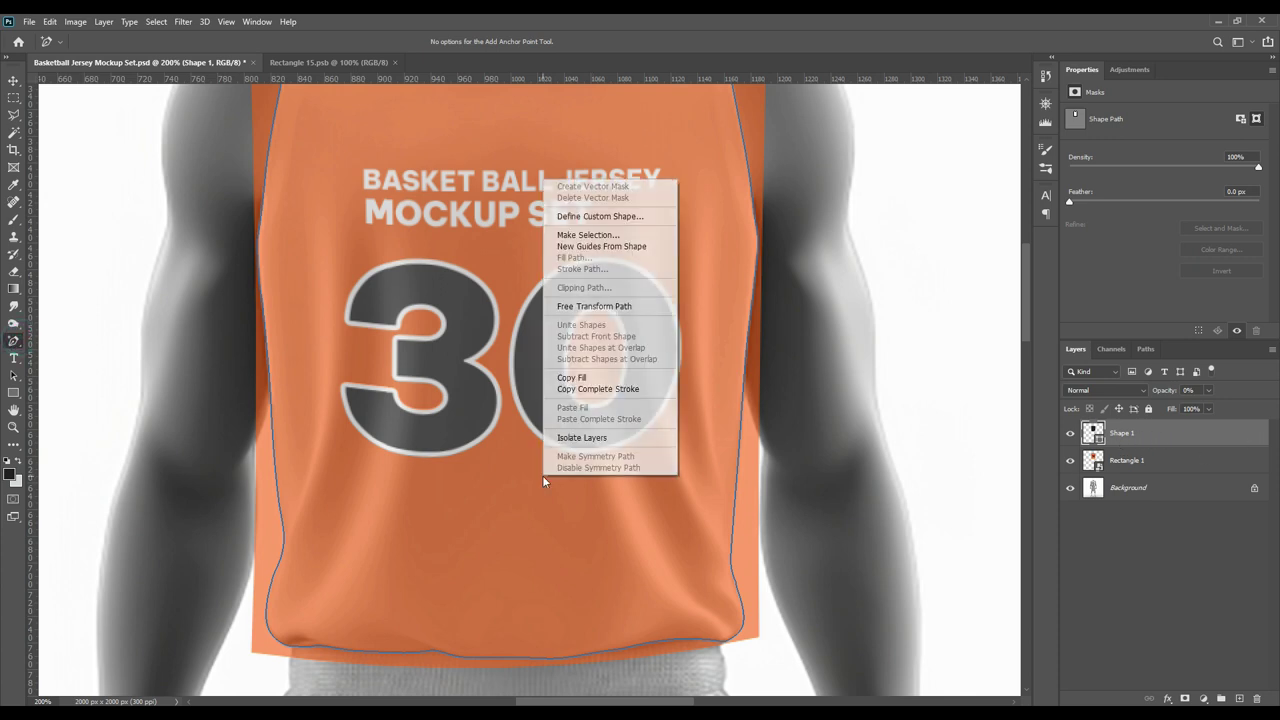
{"action": "left_click", "coordinate": [602, 236]}
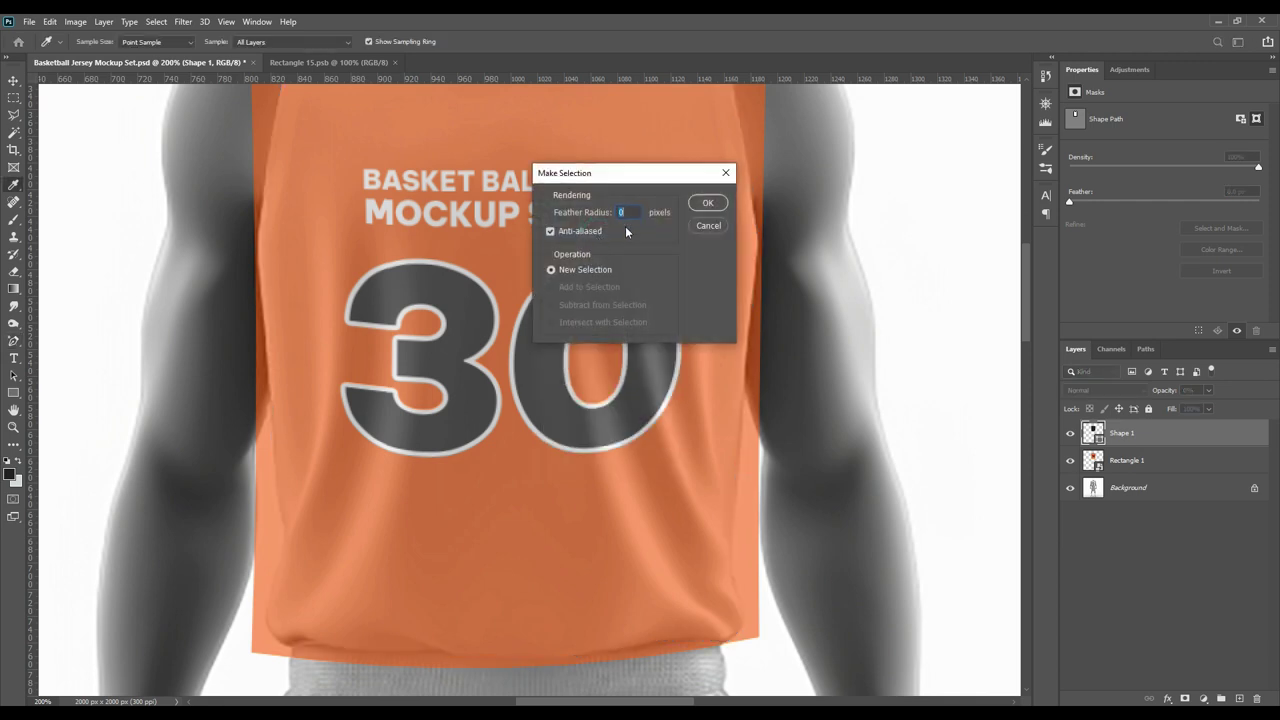
{"action": "left_click", "coordinate": [708, 205]}
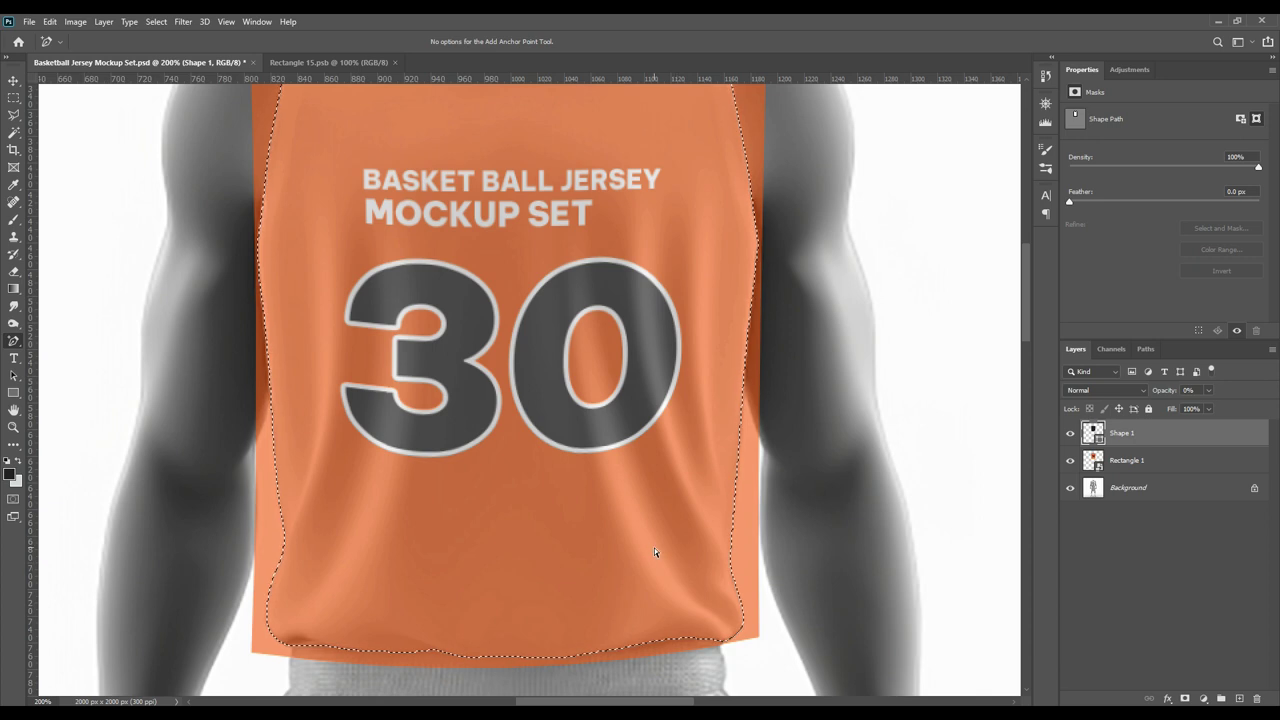
- Zoom out, hide Shape 1 again and make Rectangle 1 the active layer
{"action": "scroll", "coordinate": [654, 547], "scroll_direction": "right", "scroll_amount": 1}
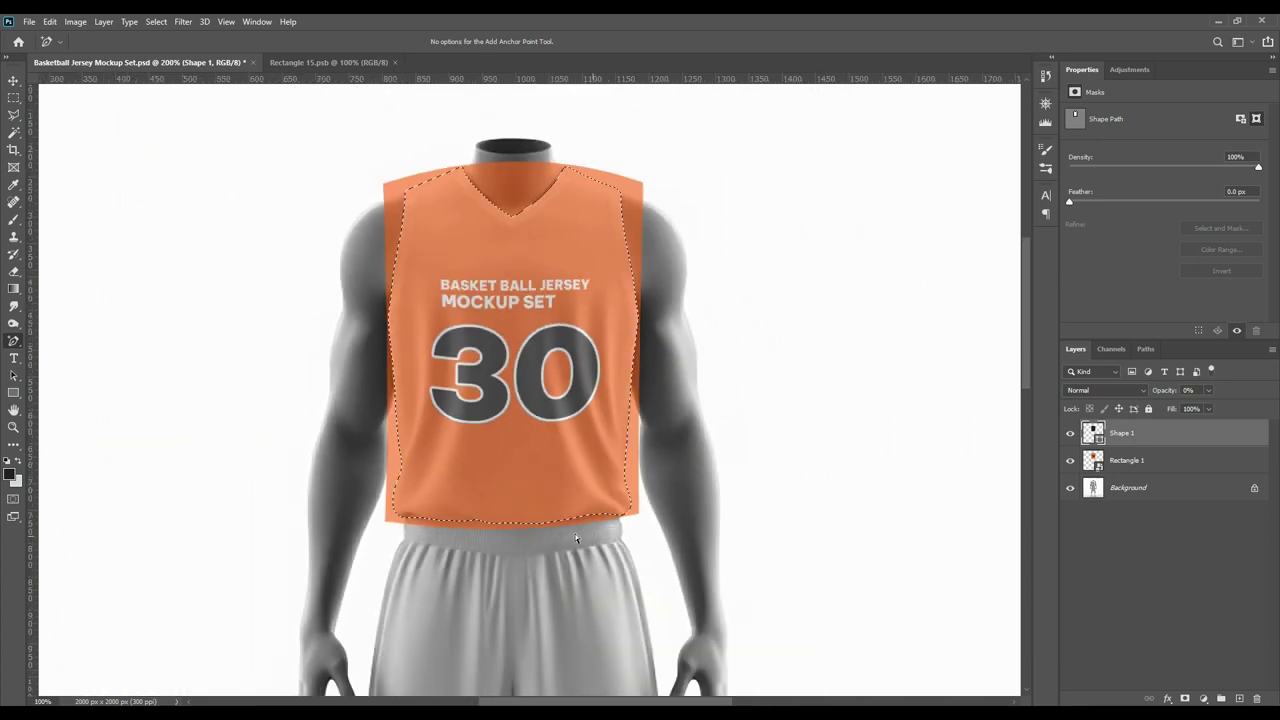
{"action": "key", "text": "ctrl+minus"}
{"action": "left_click", "coordinate": [1070, 433]}
{"action": "left_click", "coordinate": [1135, 461]}
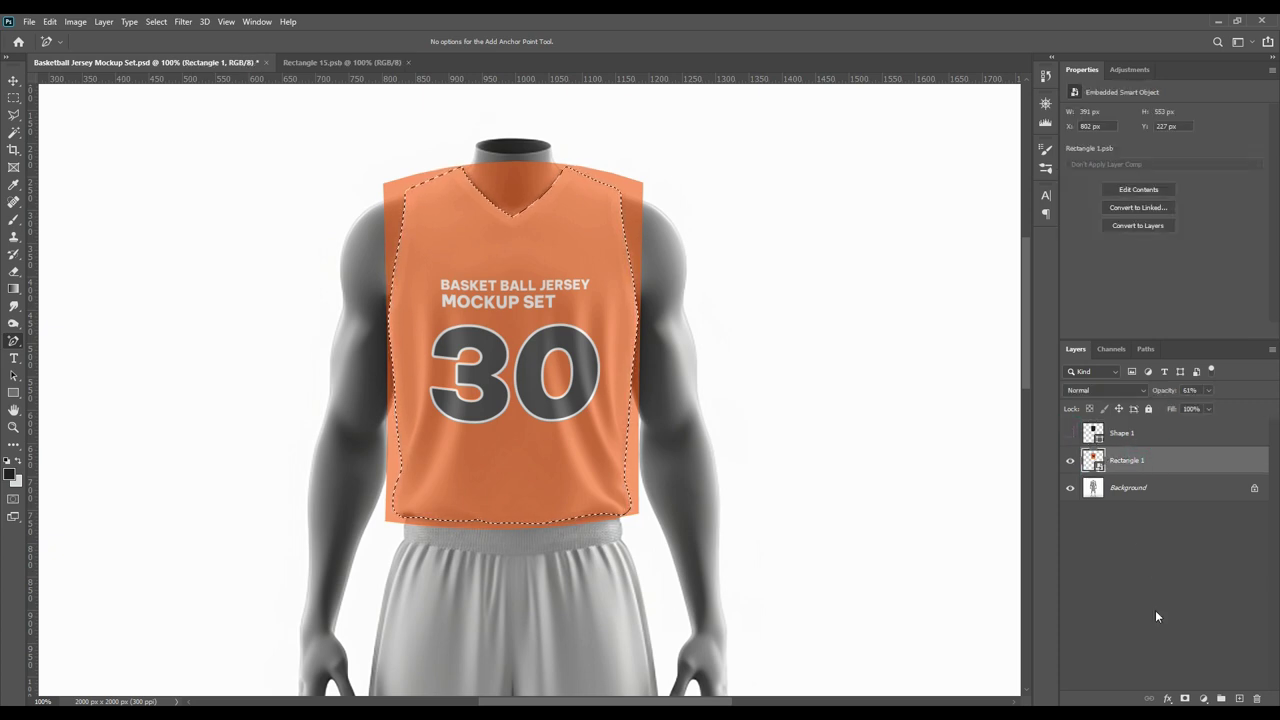
- Mask Rectangle 1 to the jersey selection, set it to 100% opacity, then hide it
{"action": "left_click", "coordinate": [1185, 698]}
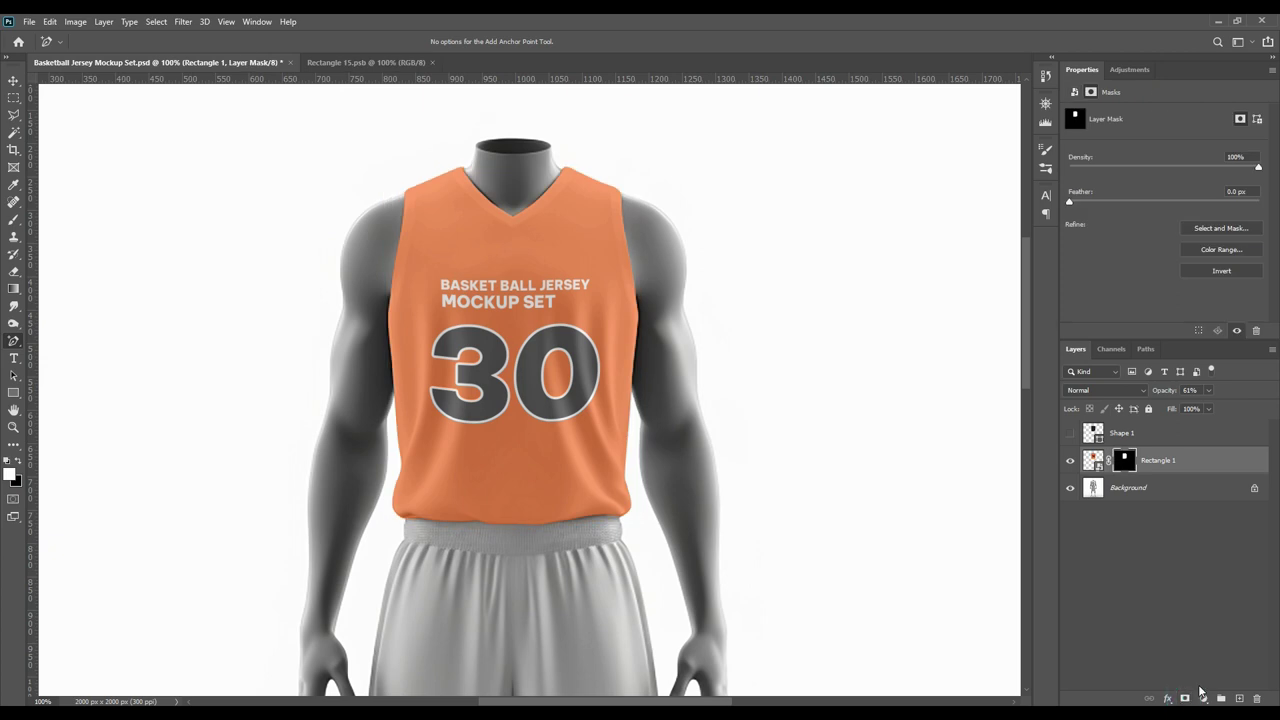
{"action": "left_click", "coordinate": [14, 80]}
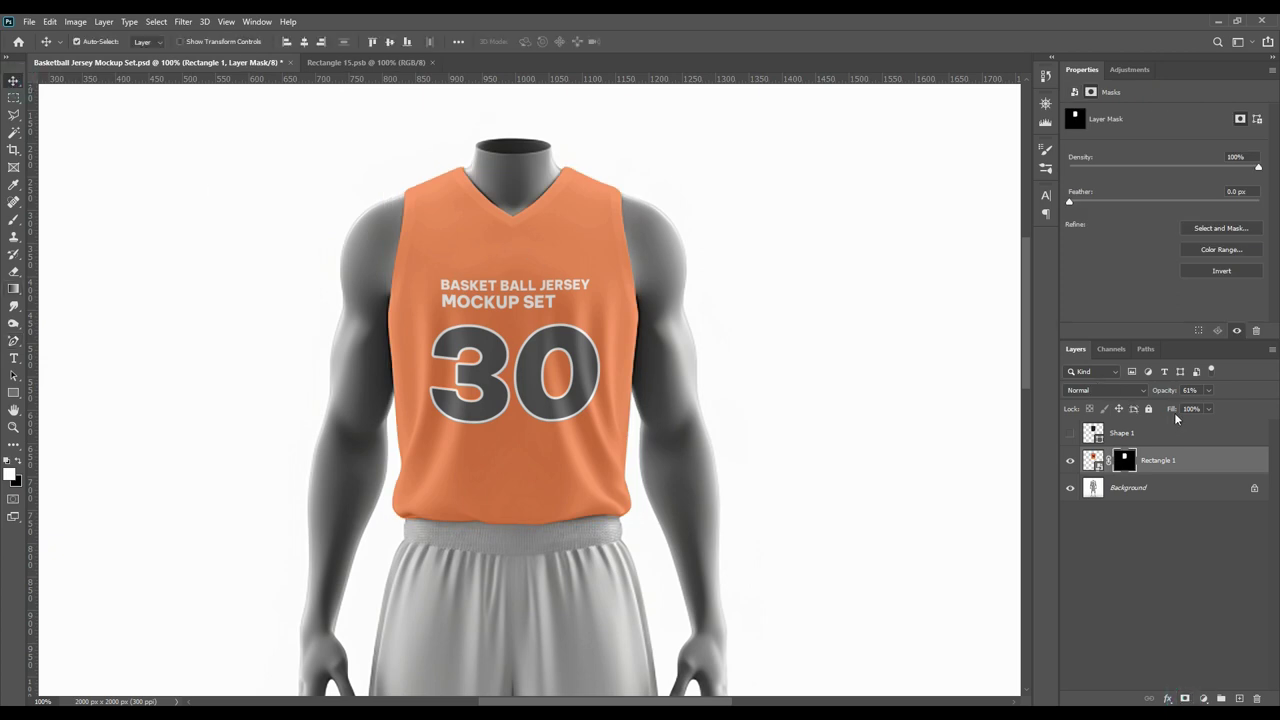
{"action": "key", "text": "0"}
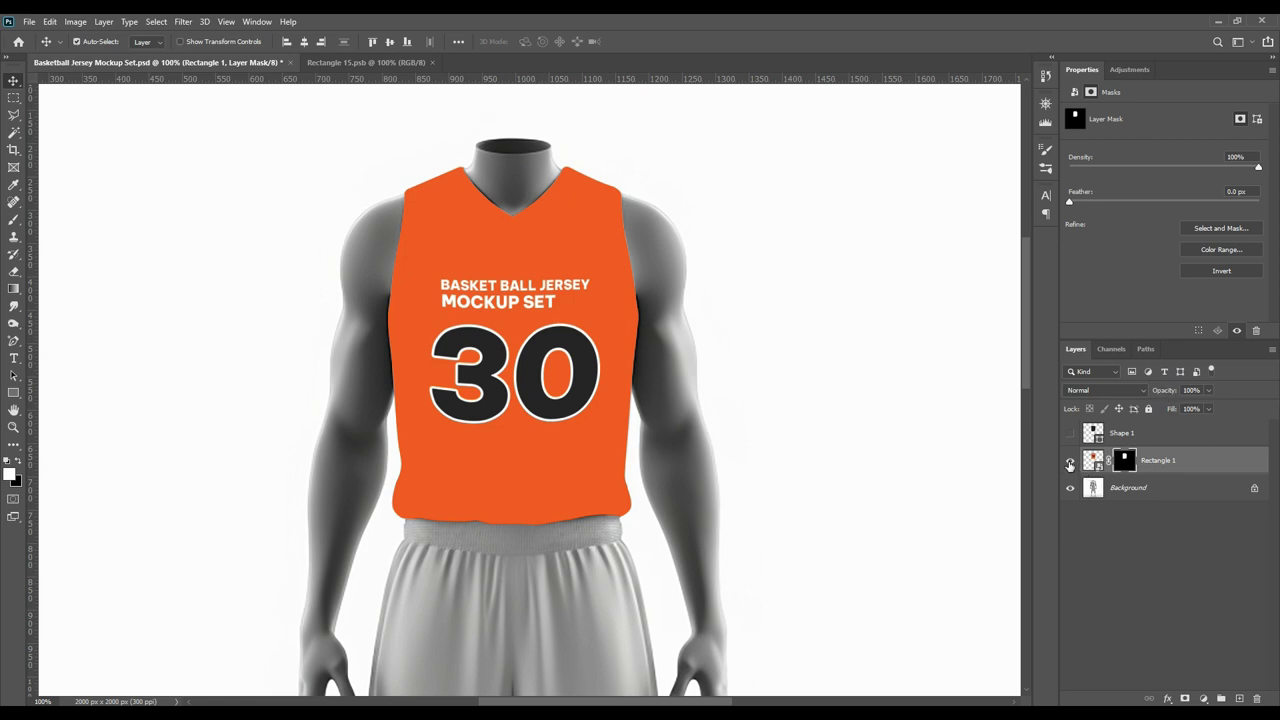
{"action": "left_click", "coordinate": [1069, 463]}
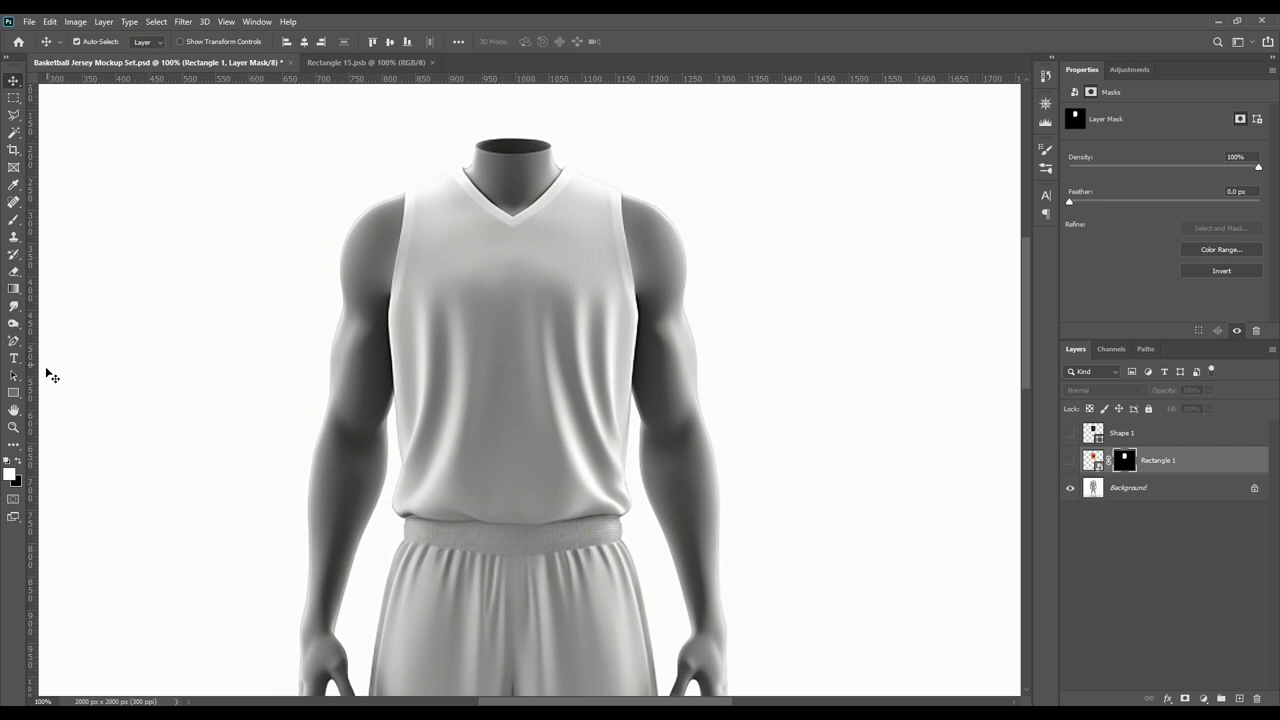
- With the Pen tool at 200% zoom, trace the left armhole trim as a closed shape at 0% opacity
{"action": "right_click", "coordinate": [14, 341]}
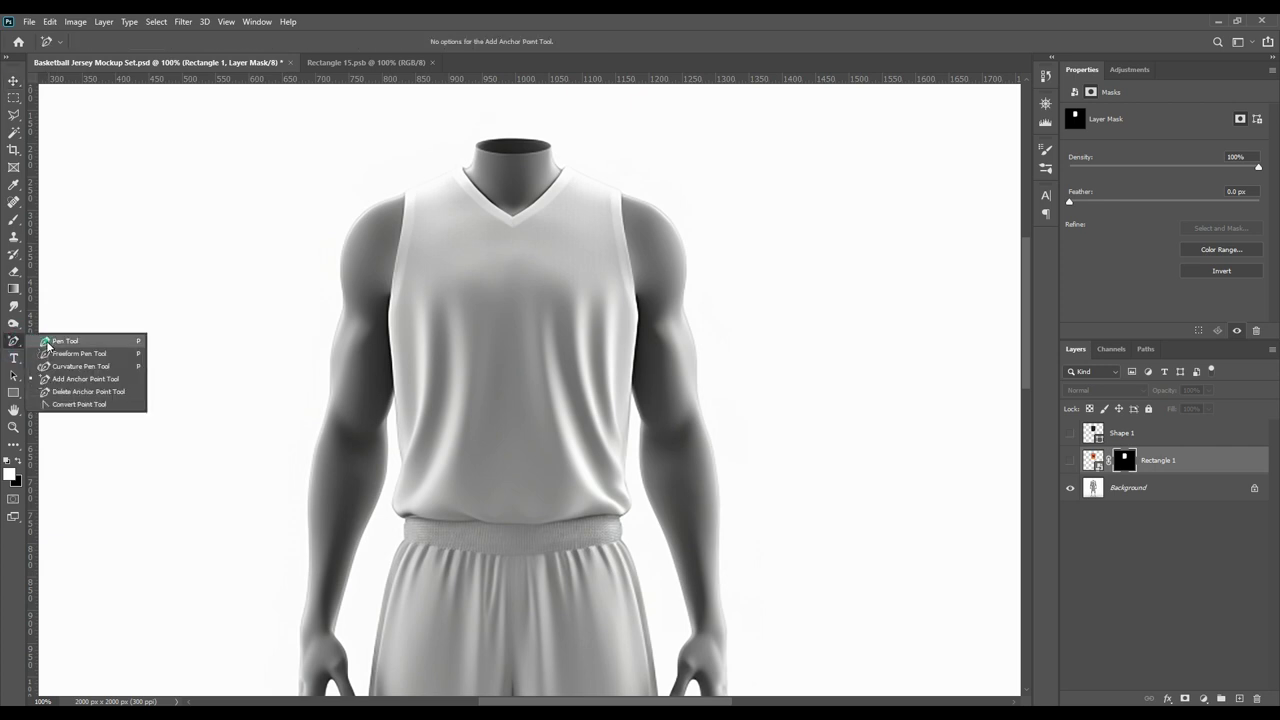
{"action": "left_click", "coordinate": [50, 338]}
{"action": "key", "text": "ctrl+plus"}
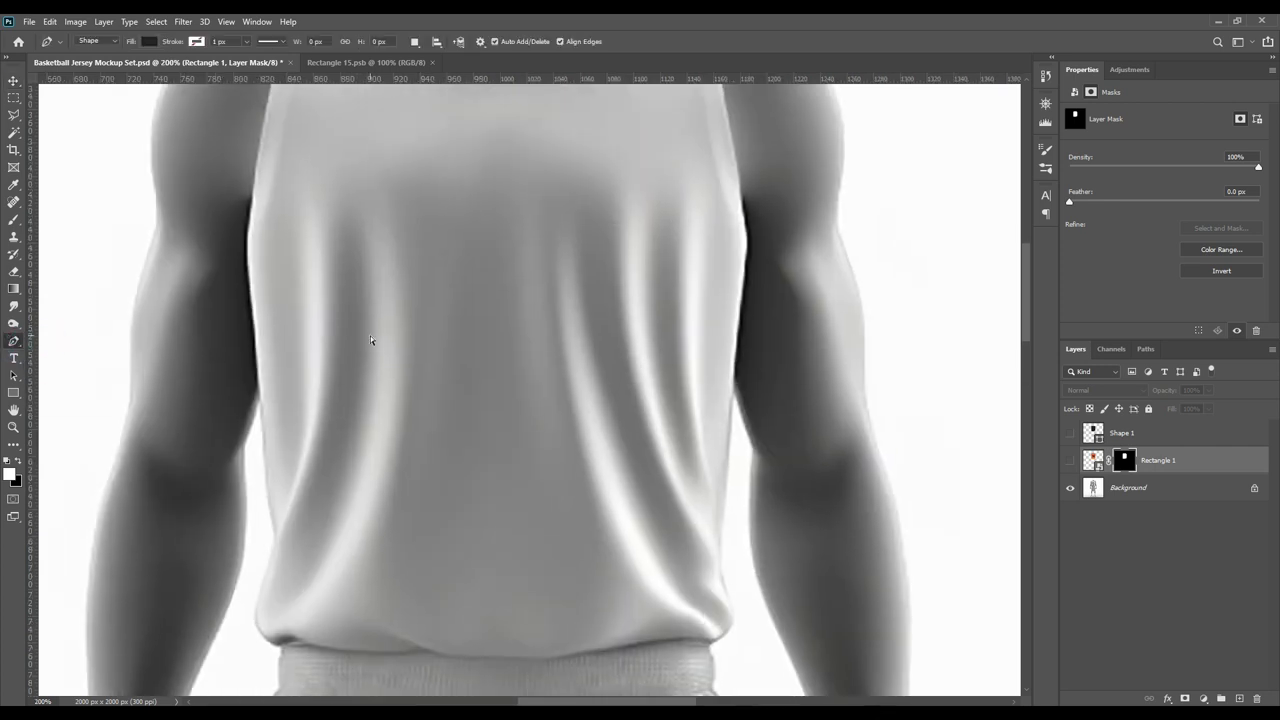
{"action": "left_click_drag", "start_coordinate": [363, 180], "coordinate": [415, 446]}
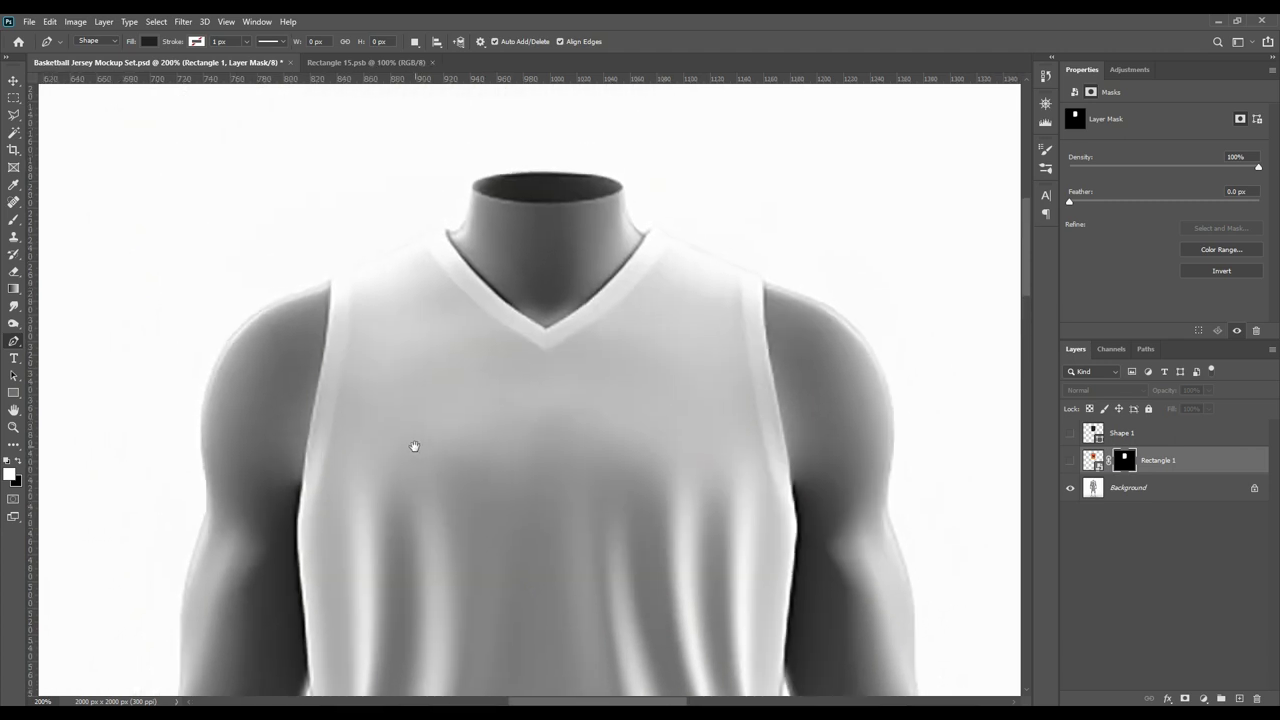
{"action": "left_click", "coordinate": [340, 243]}
{"action": "left_click", "coordinate": [351, 267]}
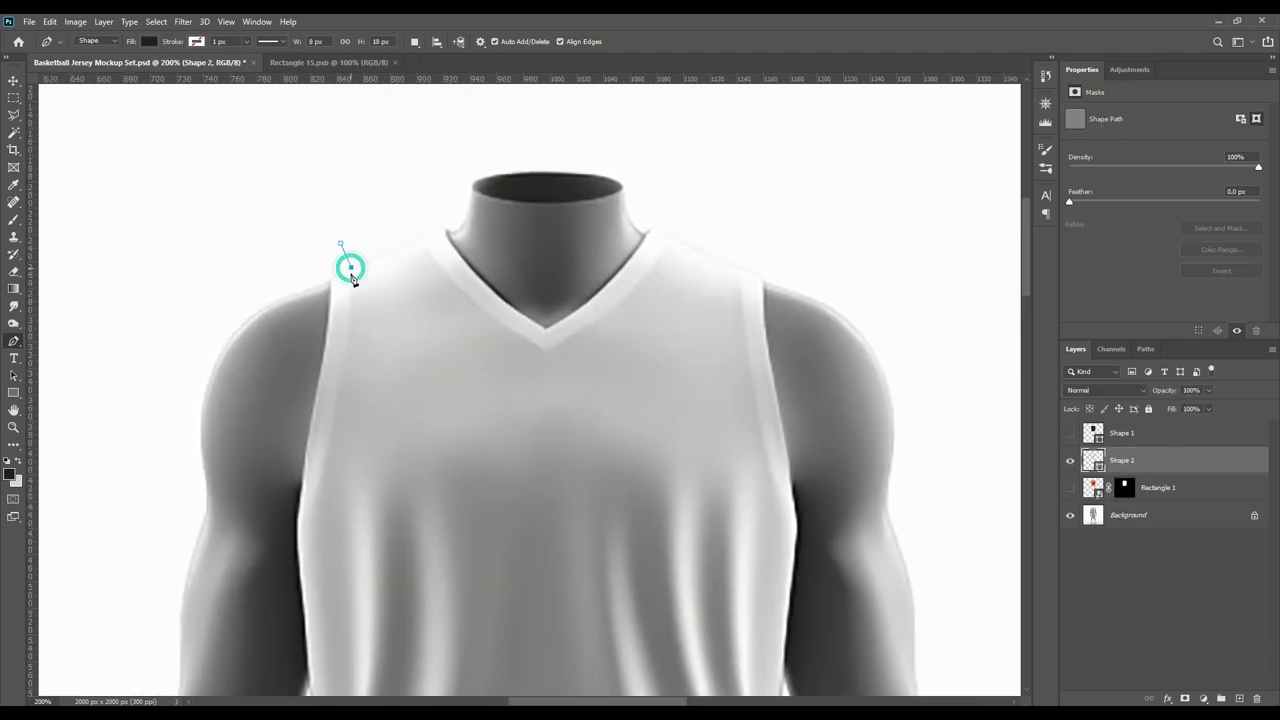
{"action": "left_click", "coordinate": [297, 537]}
{"action": "left_click", "coordinate": [271, 527]}
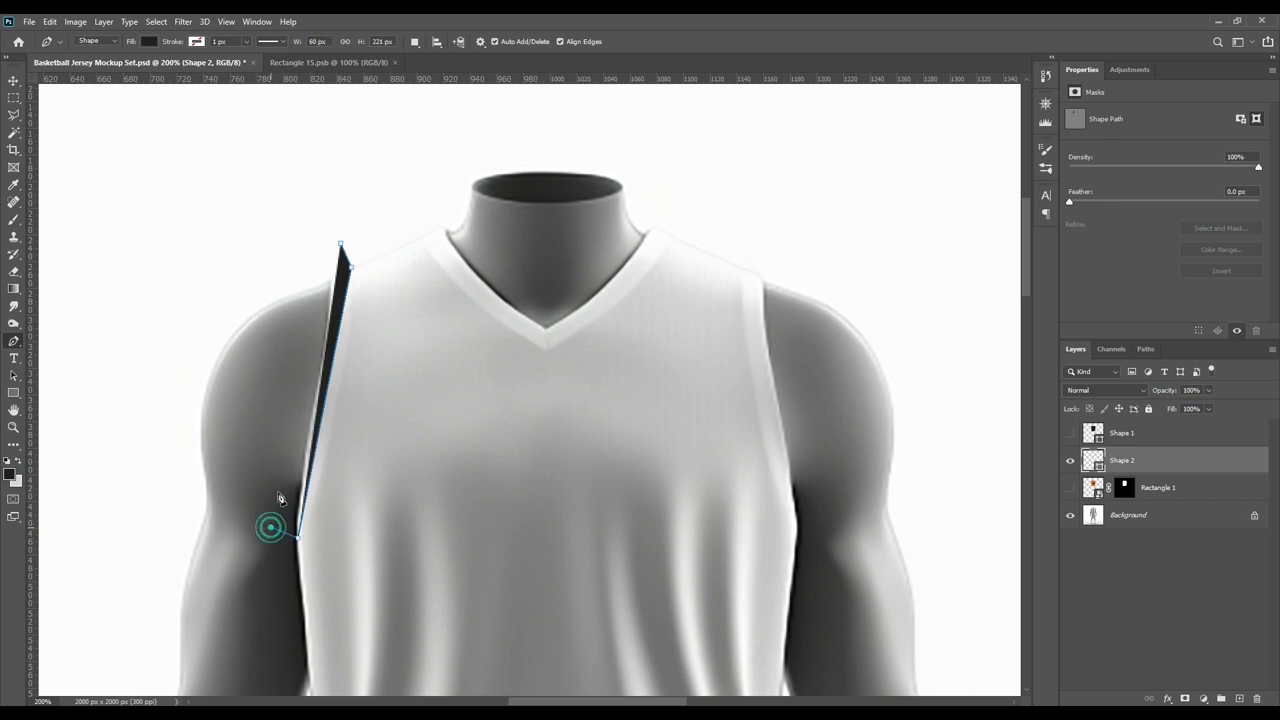
{"action": "left_click", "coordinate": [319, 253]}
{"action": "left_click", "coordinate": [340, 243]}
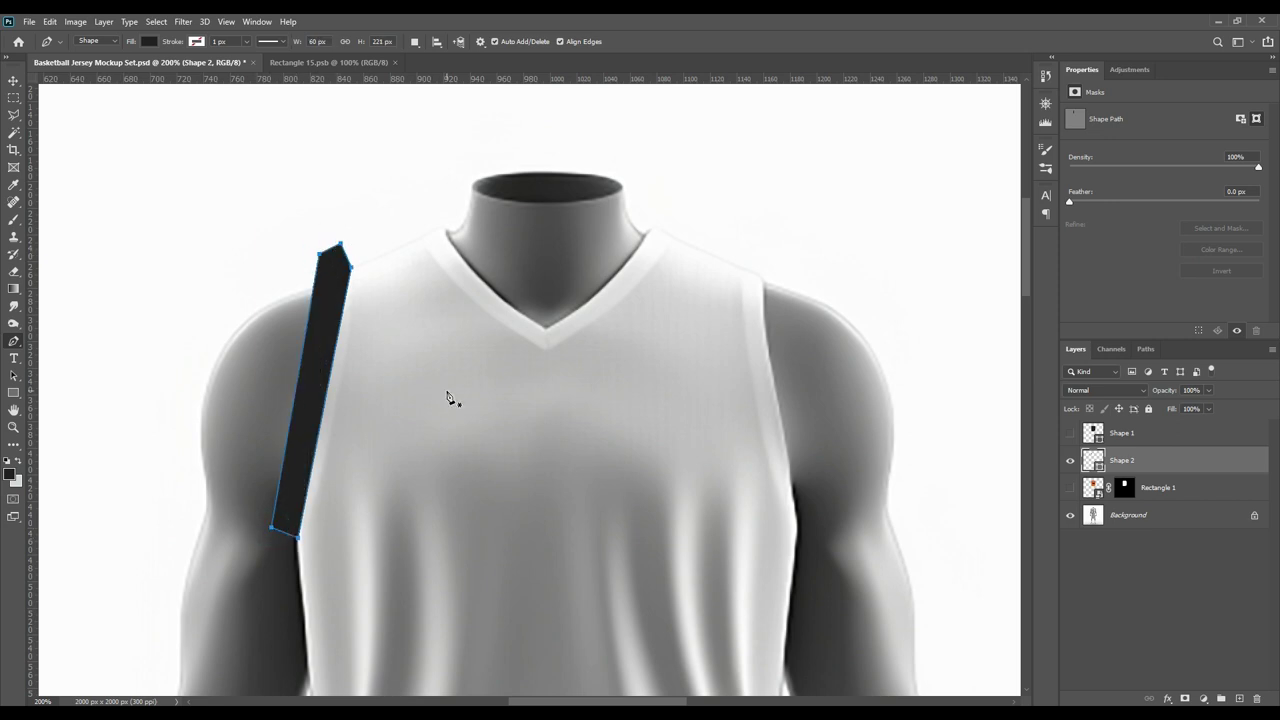
{"action": "left_click_drag", "start_coordinate": [1165, 393], "coordinate": [1002, 408]}
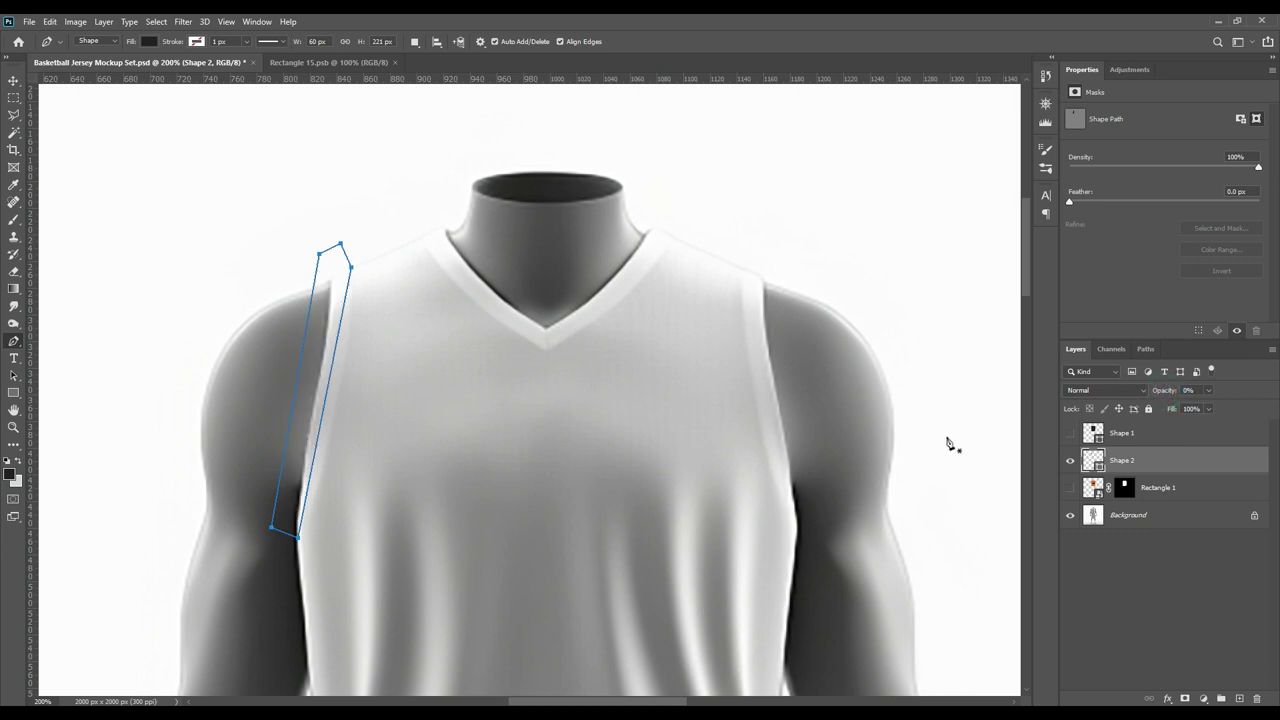
- Add an anchor point to curve the left armhole trim's inner edge
{"action": "right_click", "coordinate": [15, 345]}
{"action": "left_click", "coordinate": [57, 375]}
{"action": "left_click_drag", "start_coordinate": [326, 406], "coordinate": [334, 413]}
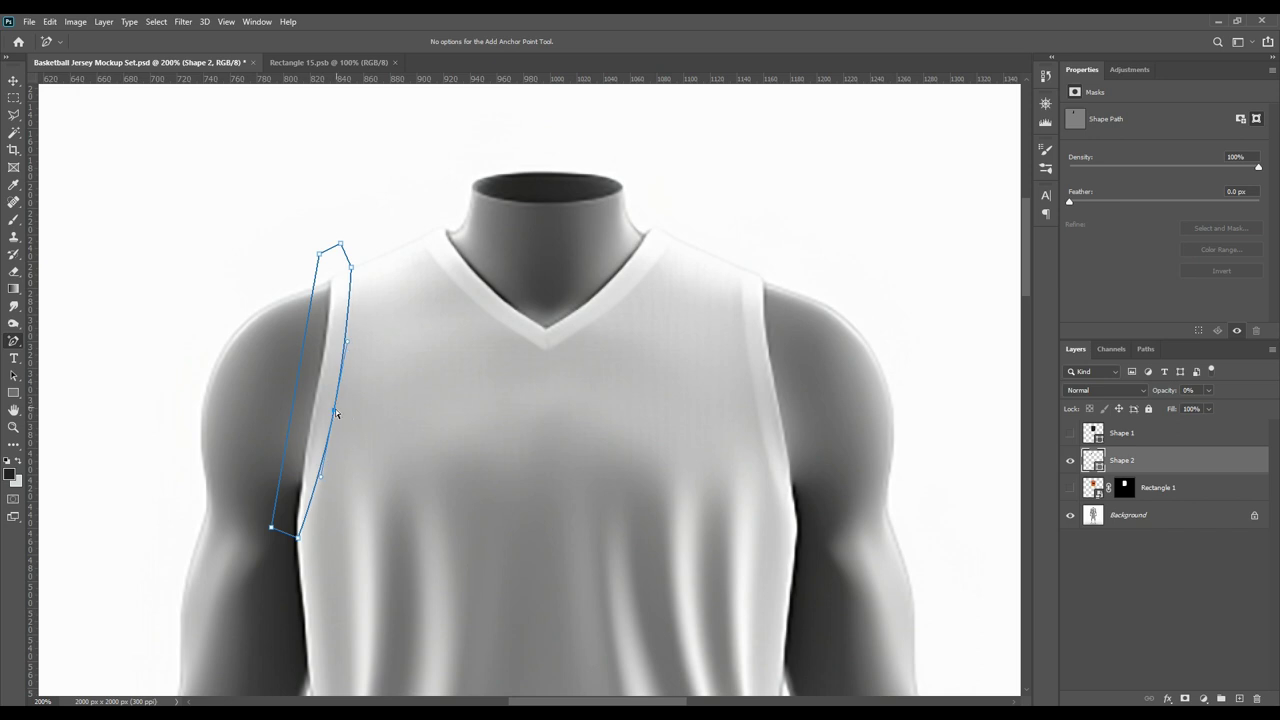
{"action": "right_click", "coordinate": [14, 341]}
{"action": "left_click", "coordinate": [70, 330]}
- Trace the neckline collar trim as a closed six-point shape at 0% opacity
{"action": "left_click", "coordinate": [421, 215]}
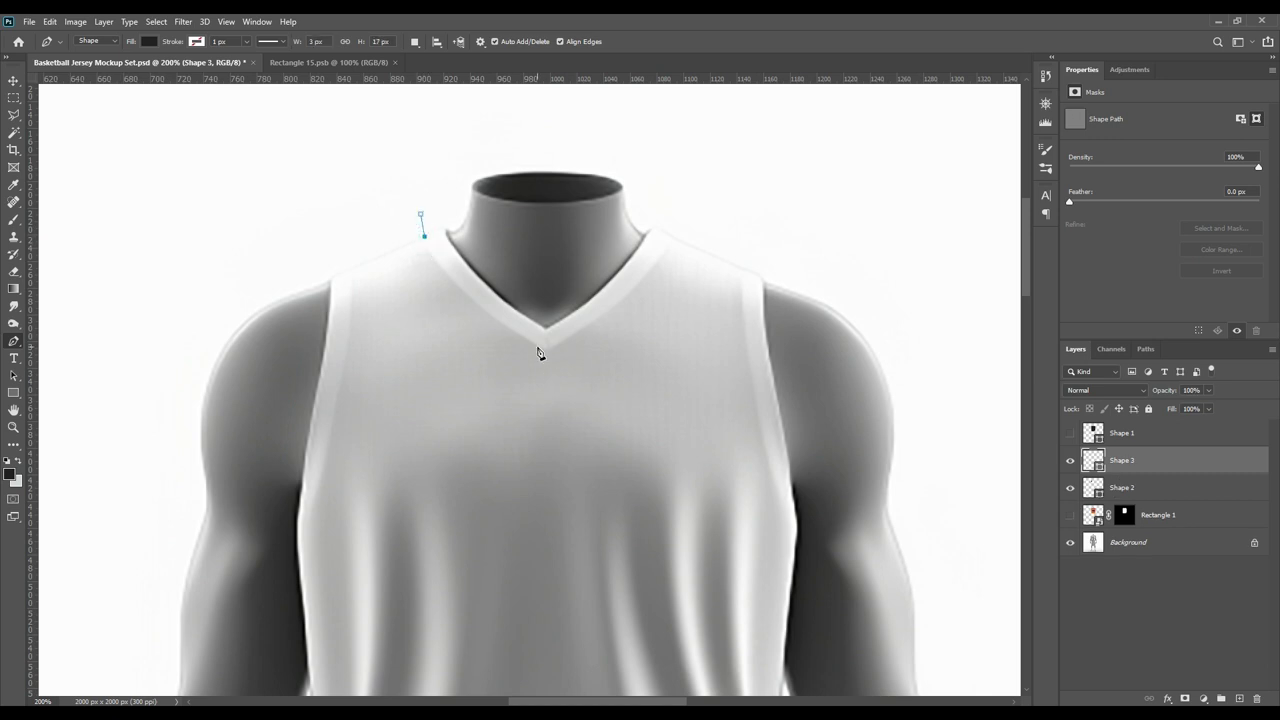
{"action": "left_click", "coordinate": [540, 348]}
{"action": "left_click", "coordinate": [552, 347]}
{"action": "left_click", "coordinate": [675, 237]}
{"action": "left_click", "coordinate": [675, 179]}
{"action": "left_click", "coordinate": [425, 190]}
{"action": "left_click", "coordinate": [420, 214]}
{"action": "key", "text": "0"}
{"action": "key", "text": "0"}
- Curve the collar shape's left and right edges with added anchor points
{"action": "right_click", "coordinate": [14, 341]}
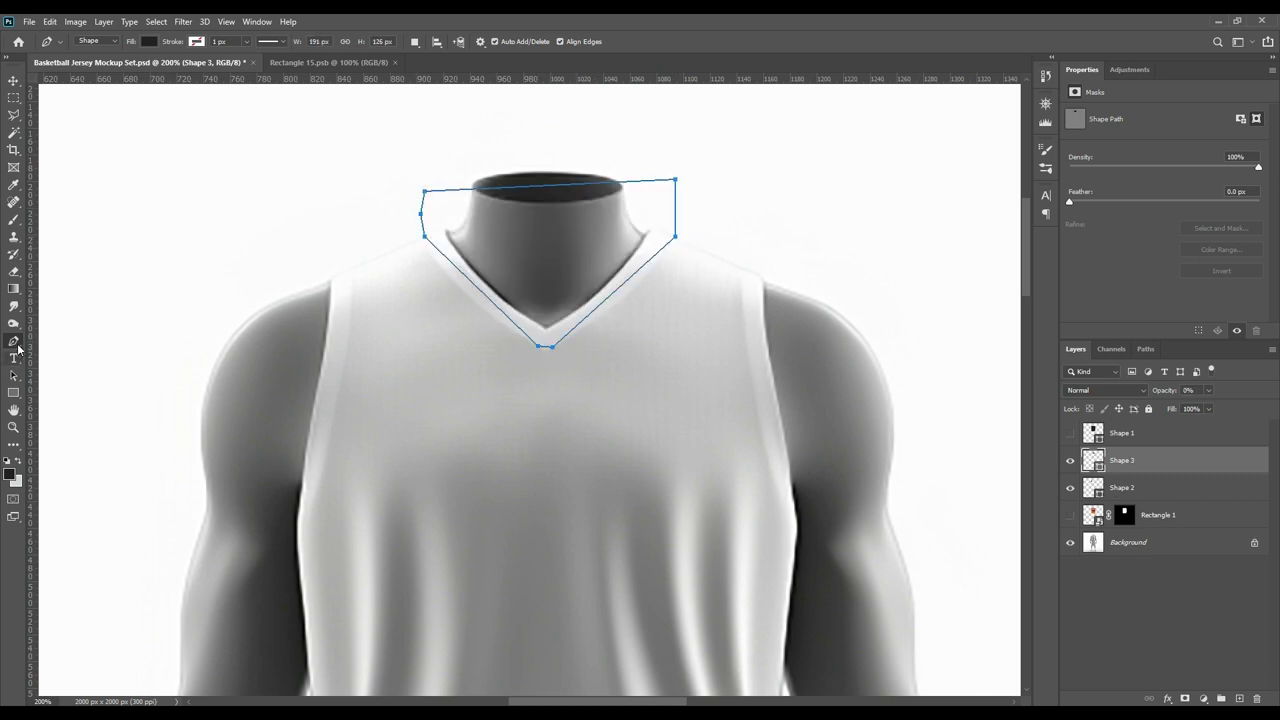
{"action": "left_click", "coordinate": [64, 380]}
{"action": "left_click_drag", "start_coordinate": [477, 292], "coordinate": [436, 266]}
{"action": "left_click_drag", "start_coordinate": [638, 270], "coordinate": [661, 268]}
{"action": "key", "text": "Return"}
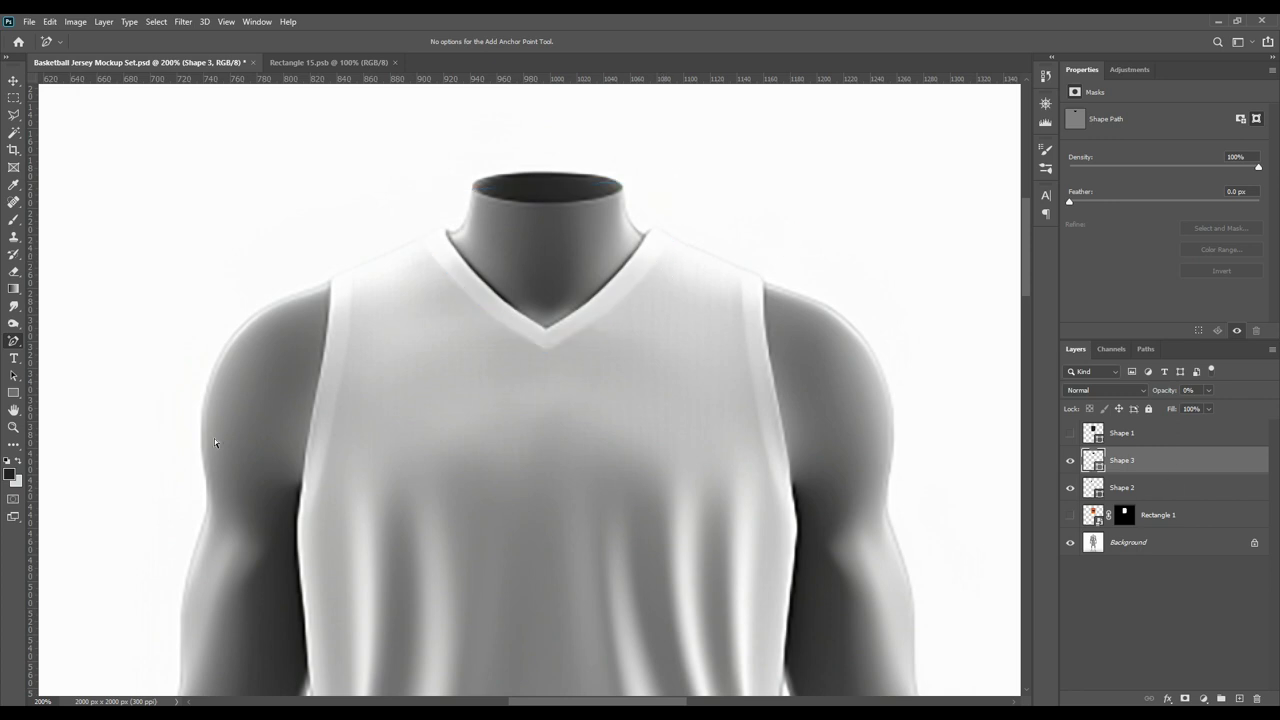
- Draw a four-point see-through strip along the right armhole with the Pen tool
{"action": "right_click", "coordinate": [14, 341]}
{"action": "left_click", "coordinate": [64, 346]}
{"action": "left_click", "coordinate": [740, 265]}
{"action": "left_click", "coordinate": [779, 254]}
{"action": "left_click", "coordinate": [834, 496]}
{"action": "left_click", "coordinate": [797, 531]}
{"action": "left_click", "coordinate": [740, 265]}
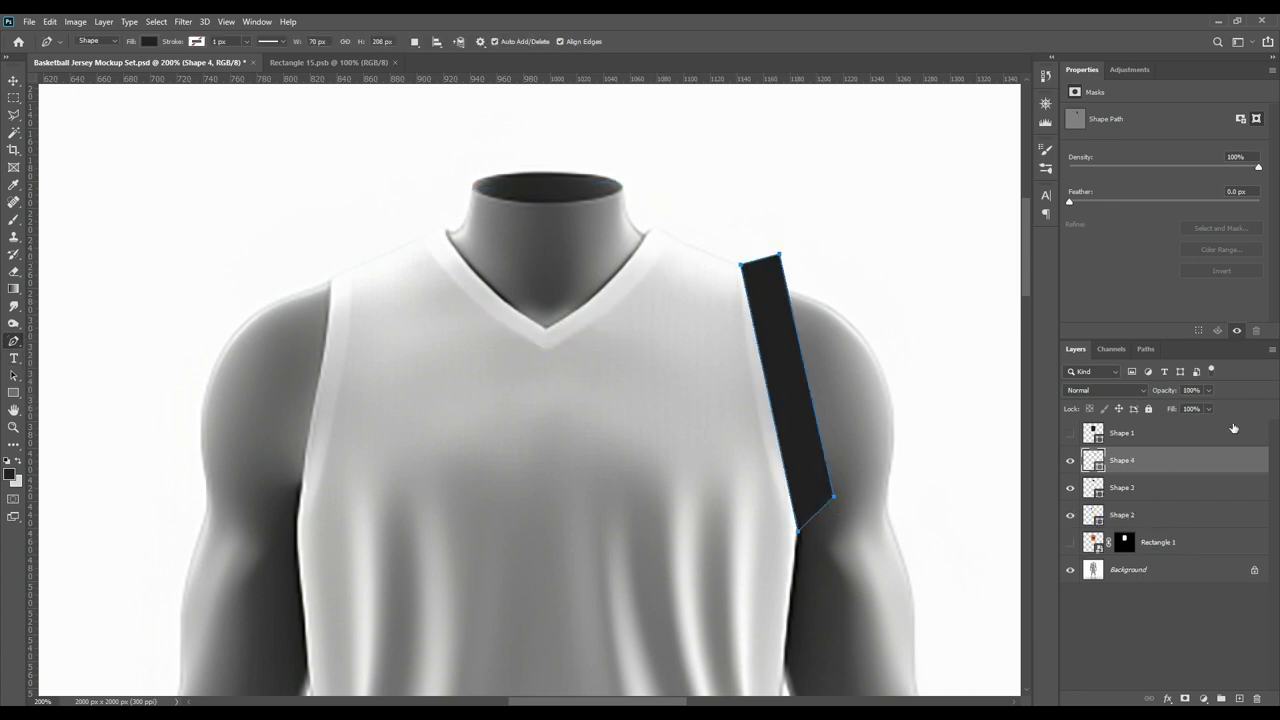
{"action": "key", "text": "0"}
{"action": "key", "text": "0"}
- Bend the right armhole strip's inner edge along the armhole with an added anchor point
{"action": "right_click", "coordinate": [14, 341]}
{"action": "left_click", "coordinate": [64, 380]}
{"action": "left_click_drag", "start_coordinate": [772, 413], "coordinate": [766, 424]}
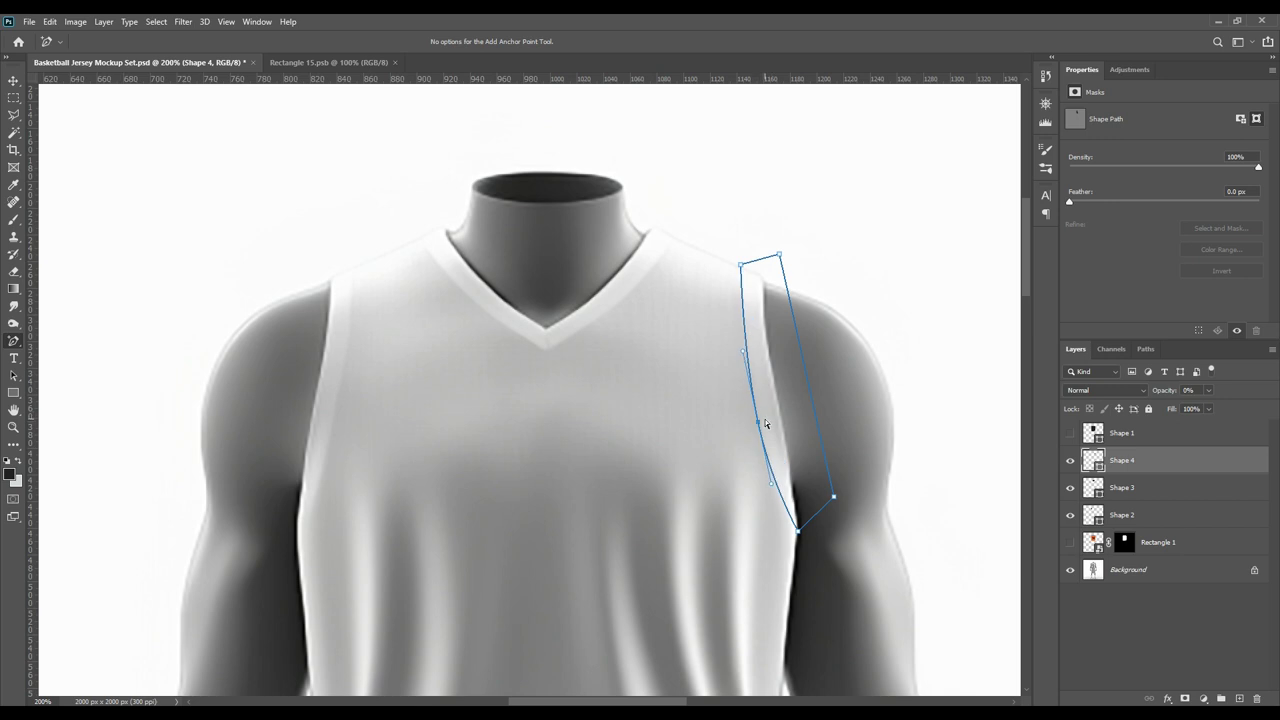
{"action": "left_click", "coordinate": [1157, 617]}
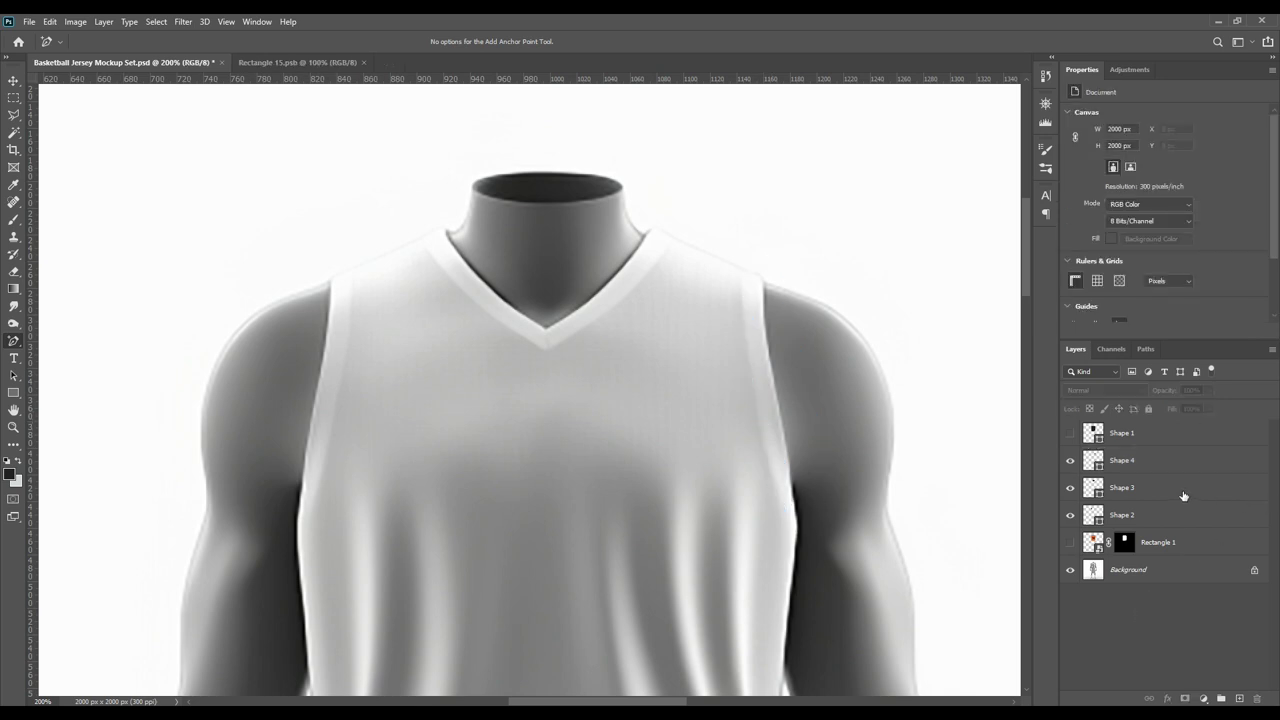
{"action": "left_click", "coordinate": [1143, 466]}
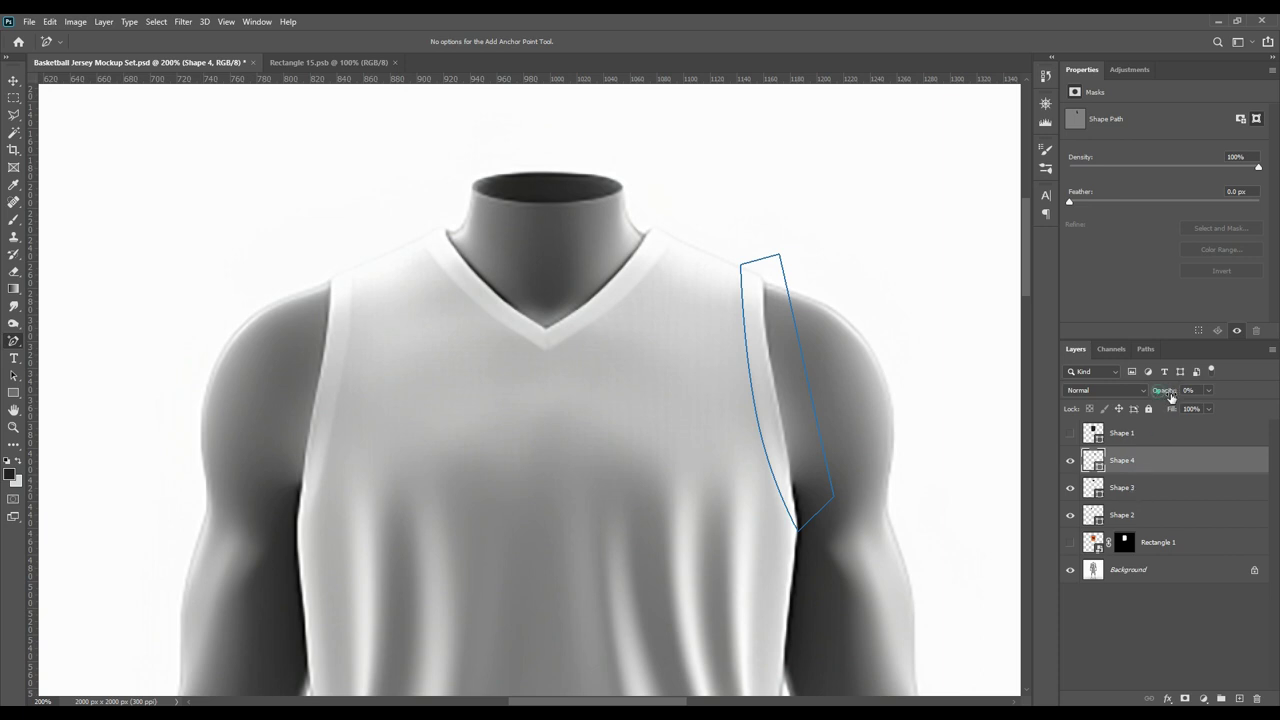
- Raise the right armhole, collar and left armhole trim layers to 100% opacity and select all three
{"action": "left_click_drag", "start_coordinate": [1171, 397], "coordinate": [1271, 397]}
{"action": "left_click", "coordinate": [1166, 487]}
{"action": "left_click_drag", "start_coordinate": [1155, 390], "coordinate": [1276, 403]}
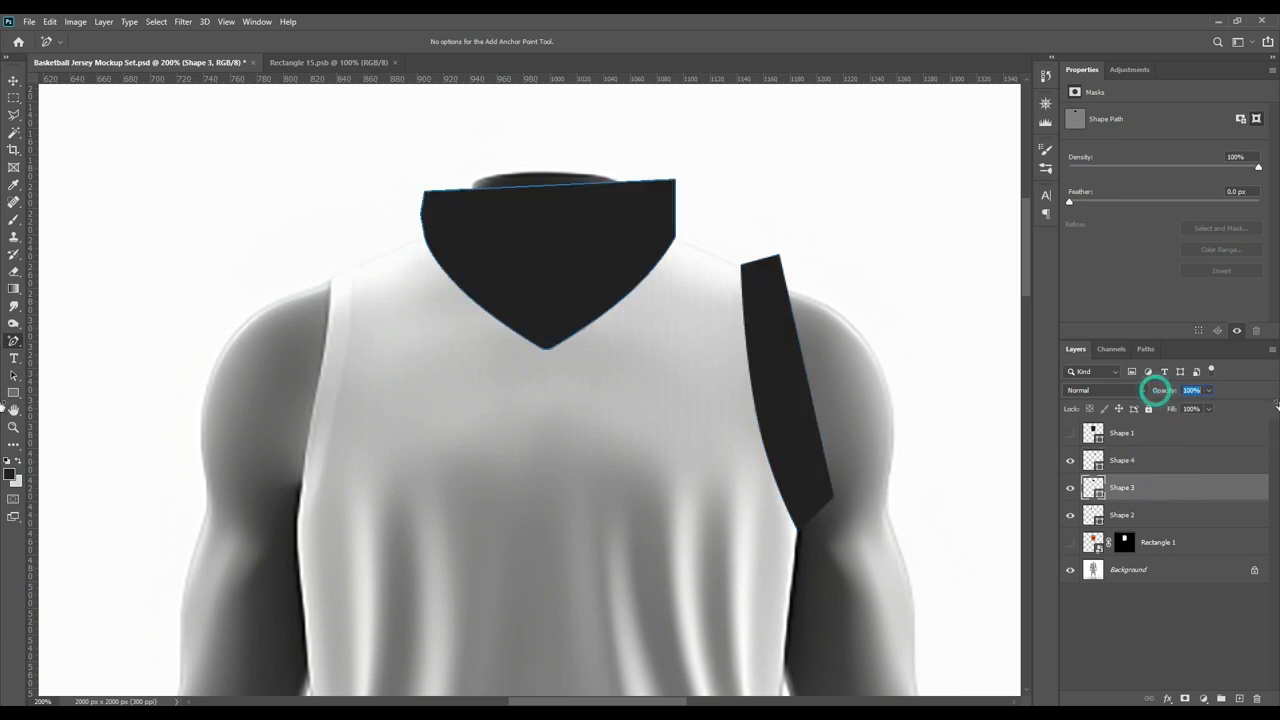
{"action": "left_click", "coordinate": [1164, 514]}
{"action": "left_click_drag", "start_coordinate": [1155, 390], "coordinate": [1276, 400]}
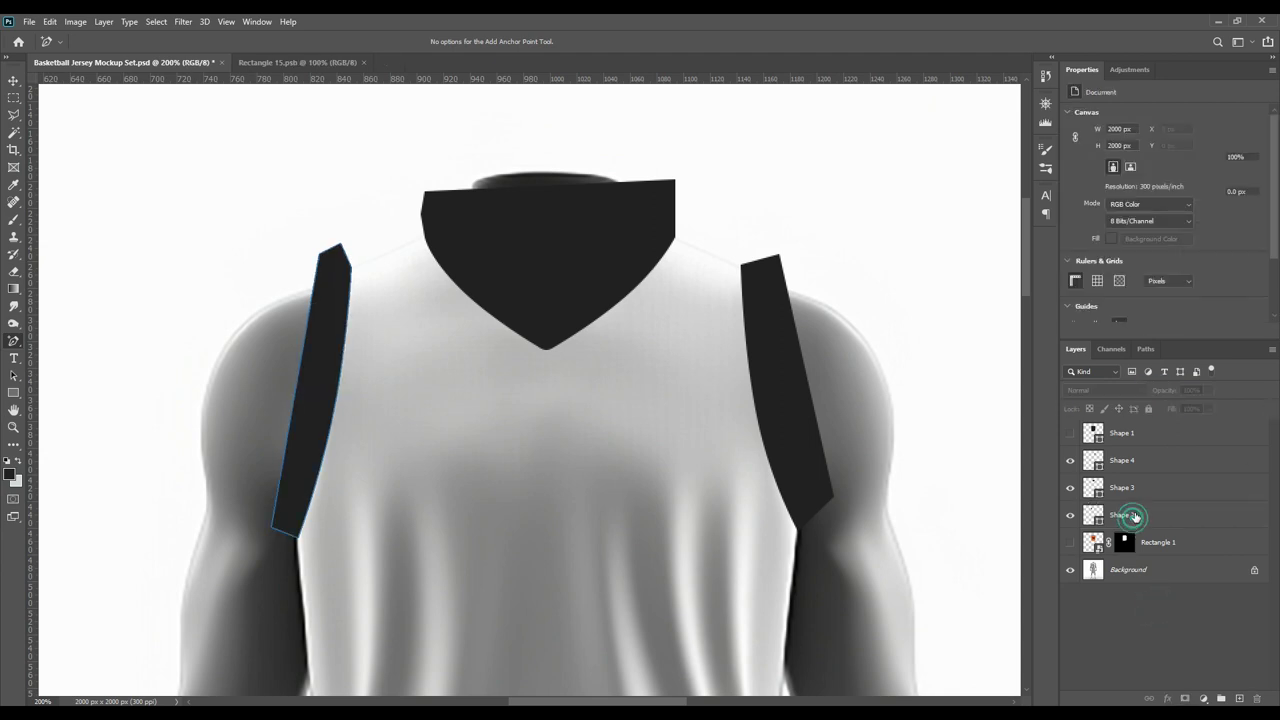
{"action": "left_click", "coordinate": [1143, 466], "text": "shift"}
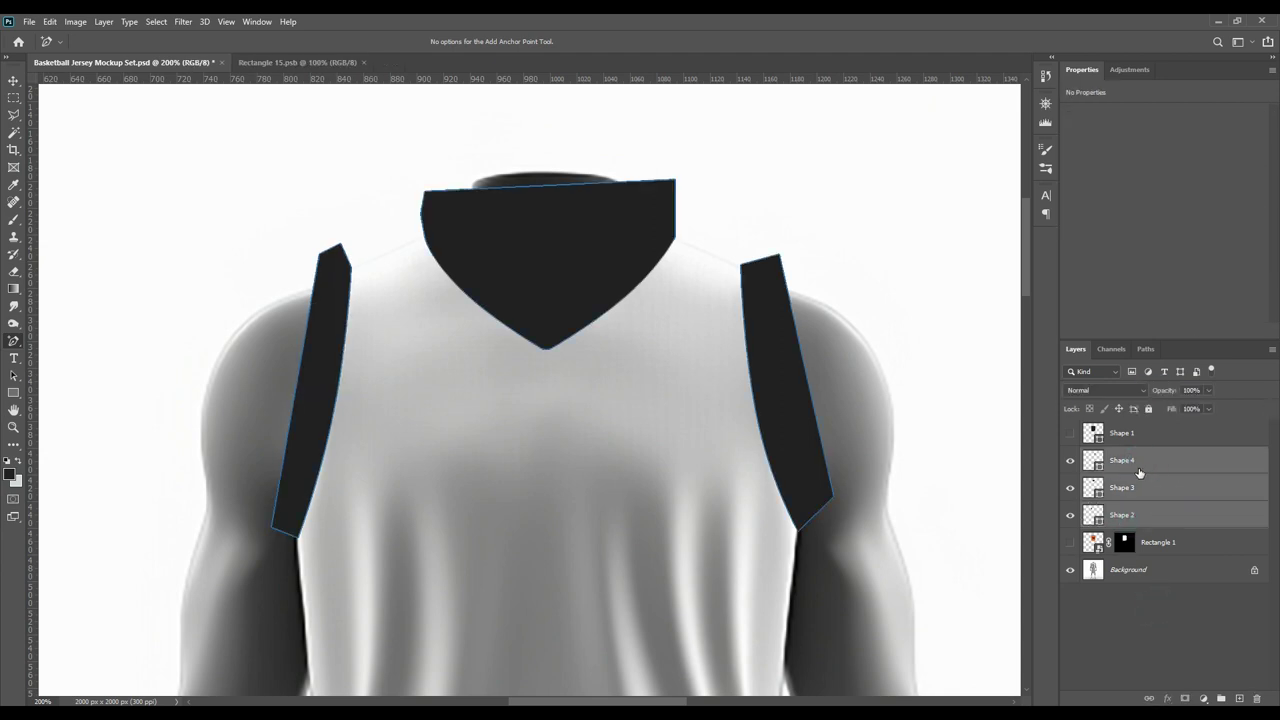
- Merge the three trims into Shape 4, load its outline as a selection, hide it, select Rectangle 1
{"action": "right_click", "coordinate": [1138, 470]}
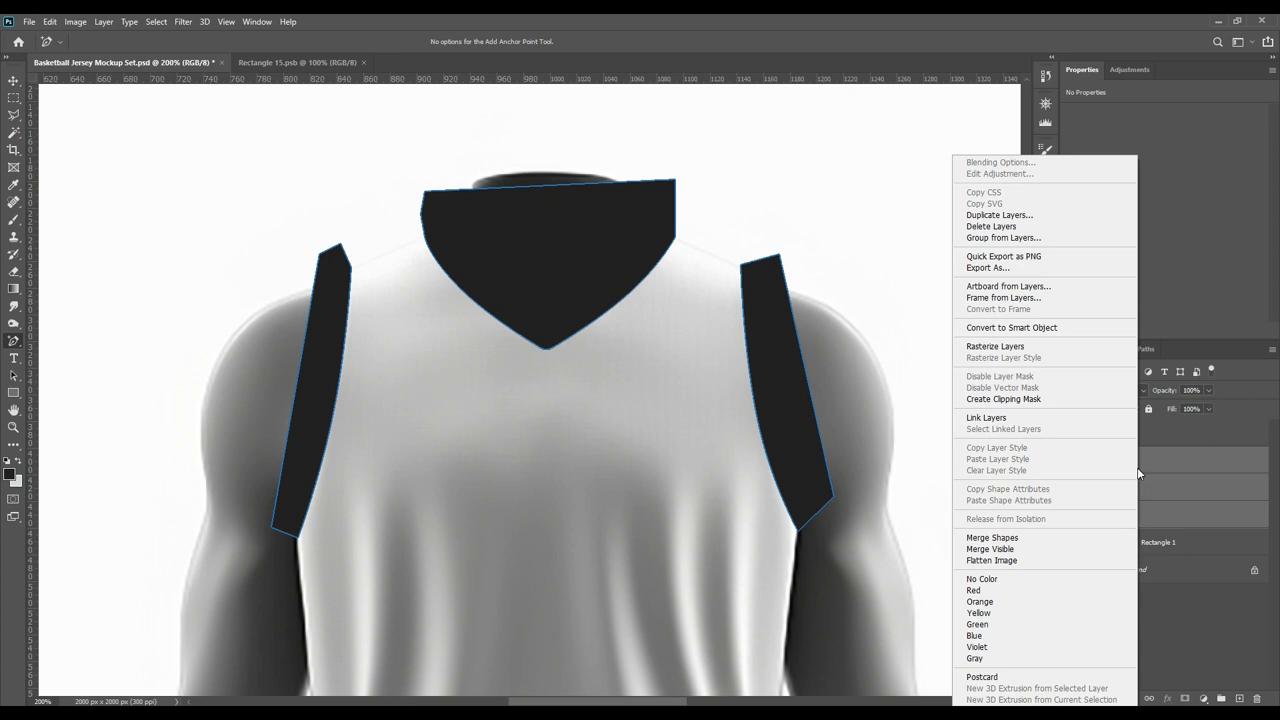
{"action": "left_click", "coordinate": [1013, 541]}
{"action": "left_click", "coordinate": [1163, 557]}
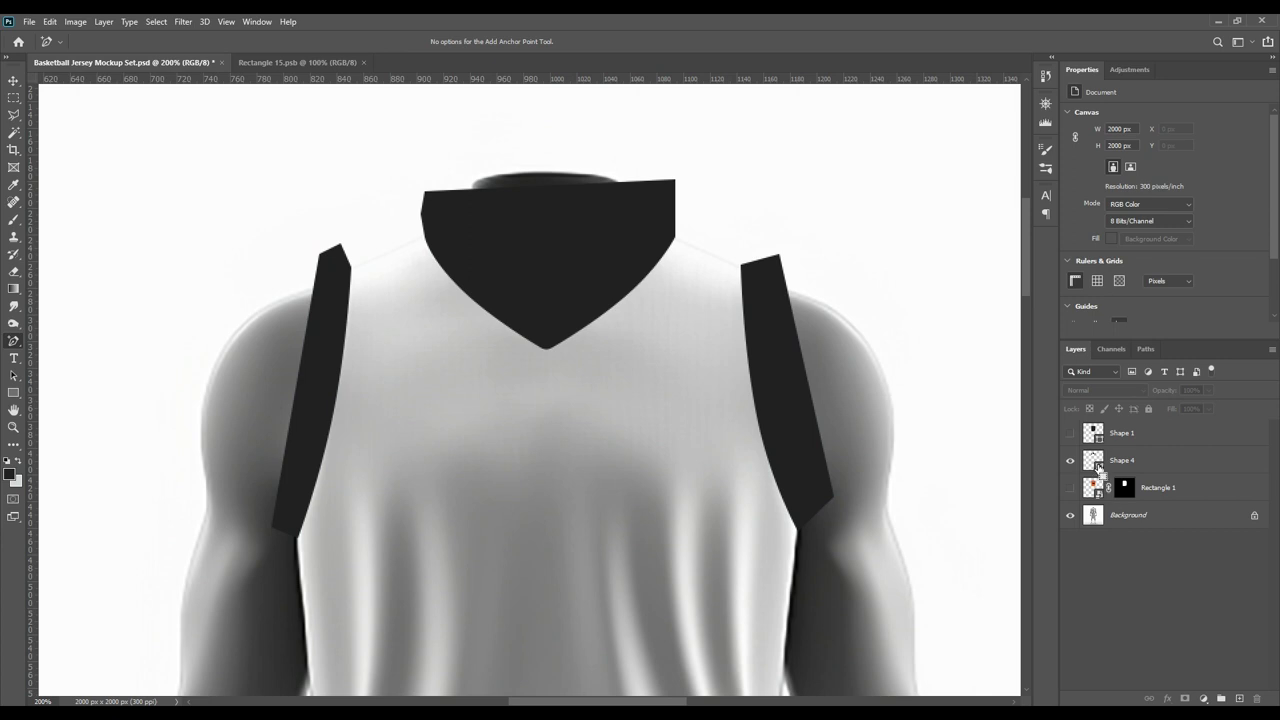
{"action": "left_click", "coordinate": [1094, 462], "text": "ctrl"}
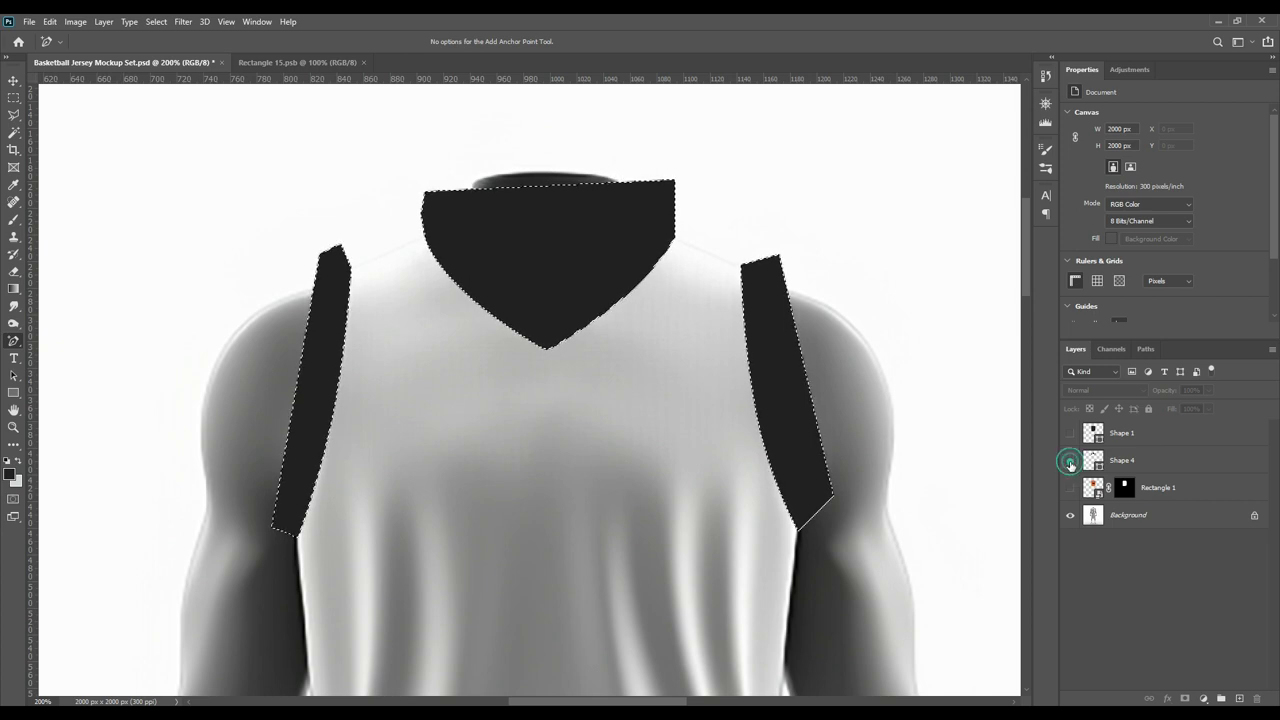
{"action": "left_click", "coordinate": [1071, 461]}
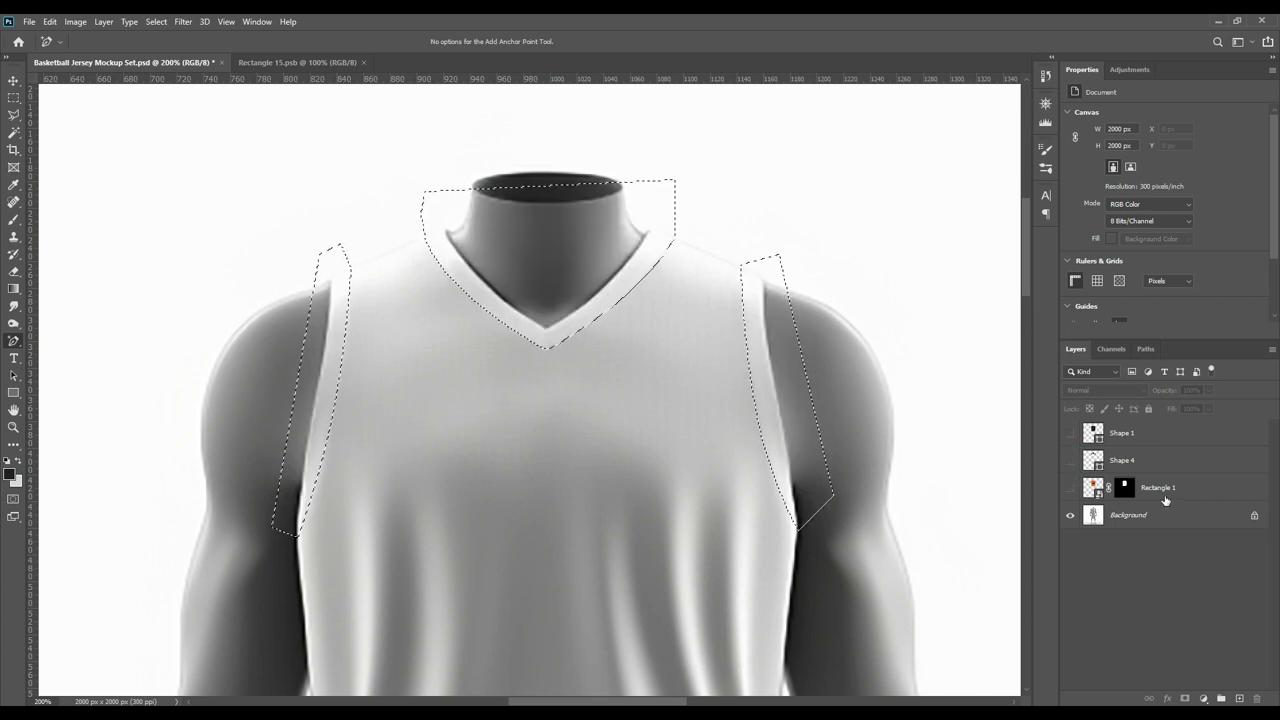
{"action": "left_click", "coordinate": [1163, 492]}
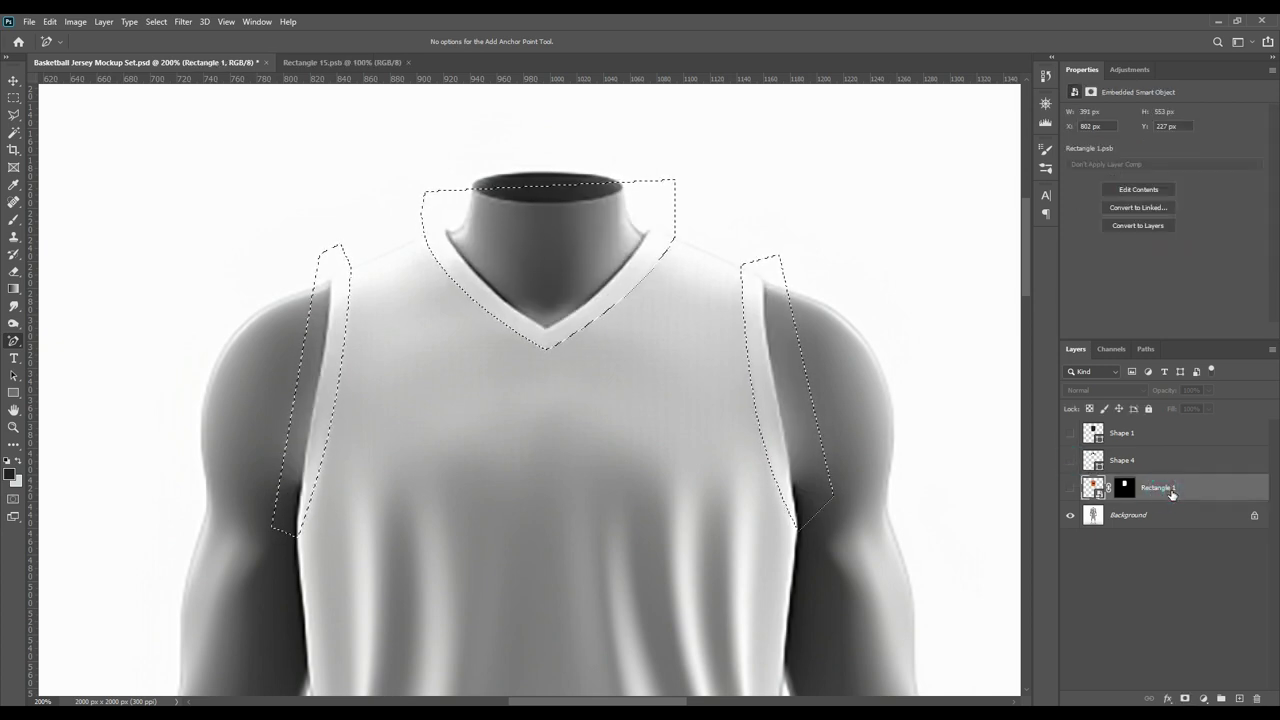
- Add a near-black #1b1a1b Solid Color fill layer from the trim selection
{"action": "left_click", "coordinate": [1204, 698]}
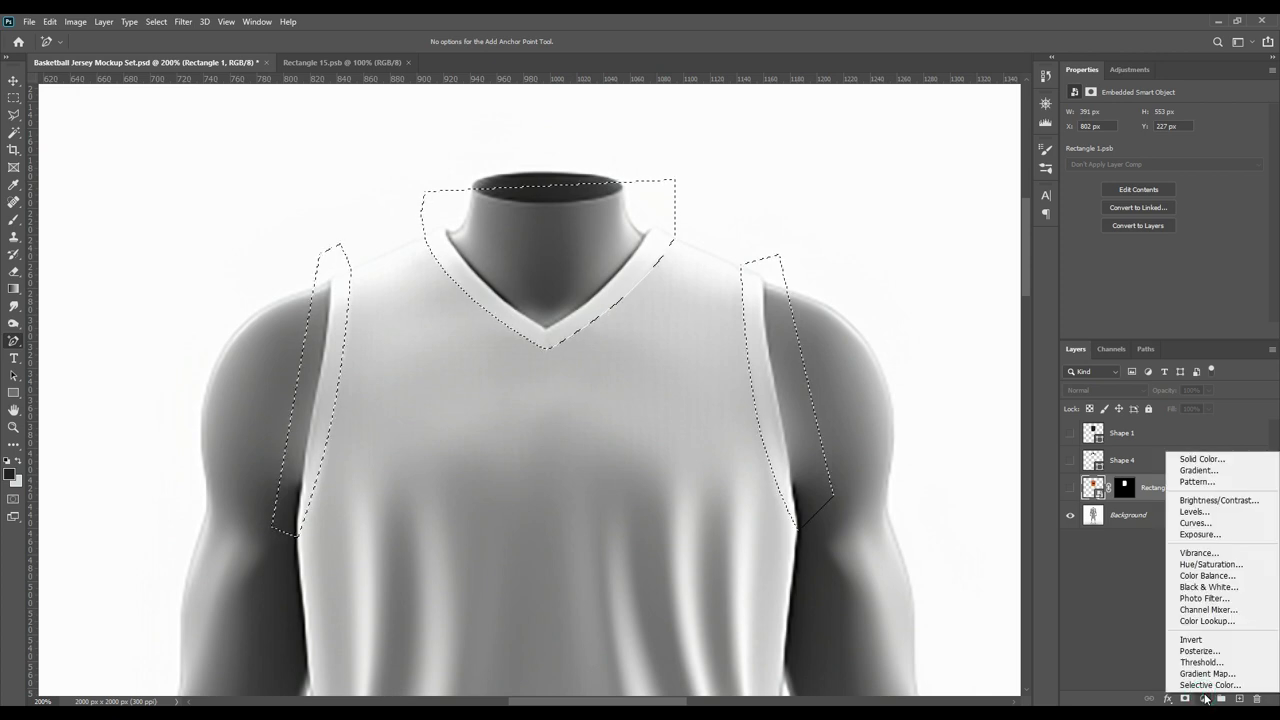
{"action": "left_click", "coordinate": [1192, 462]}
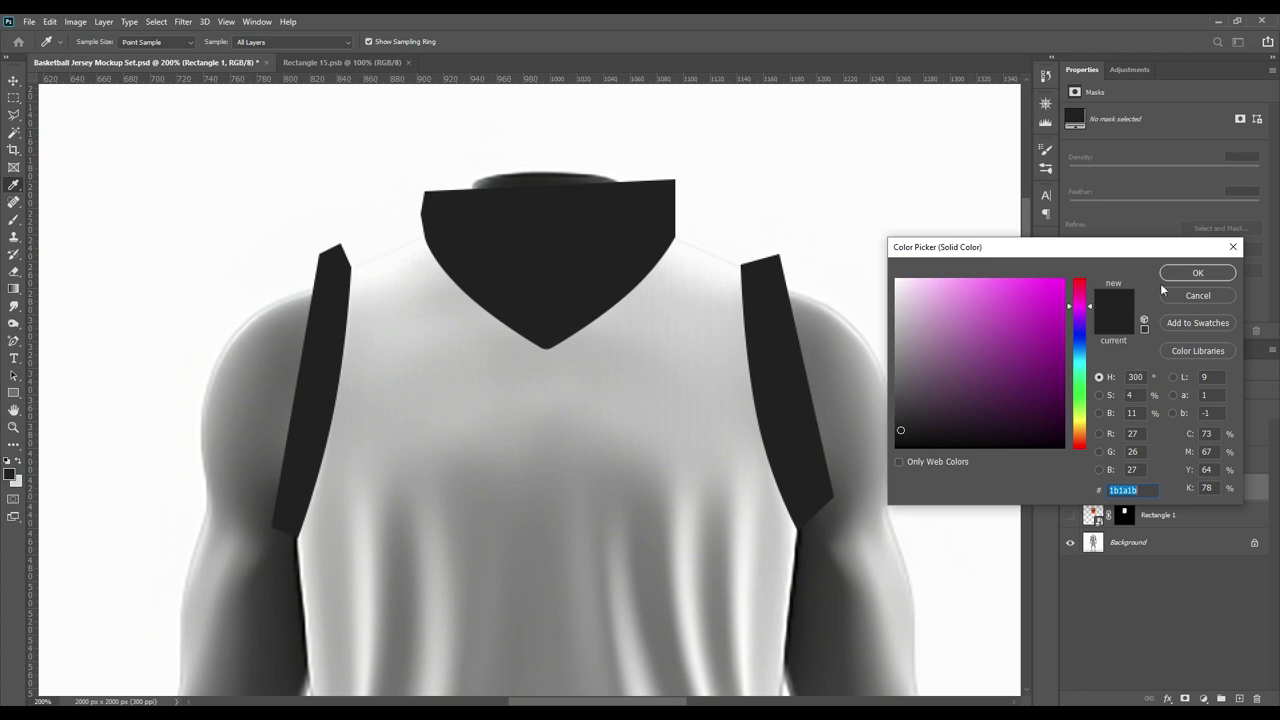
{"action": "left_click", "coordinate": [1184, 274]}
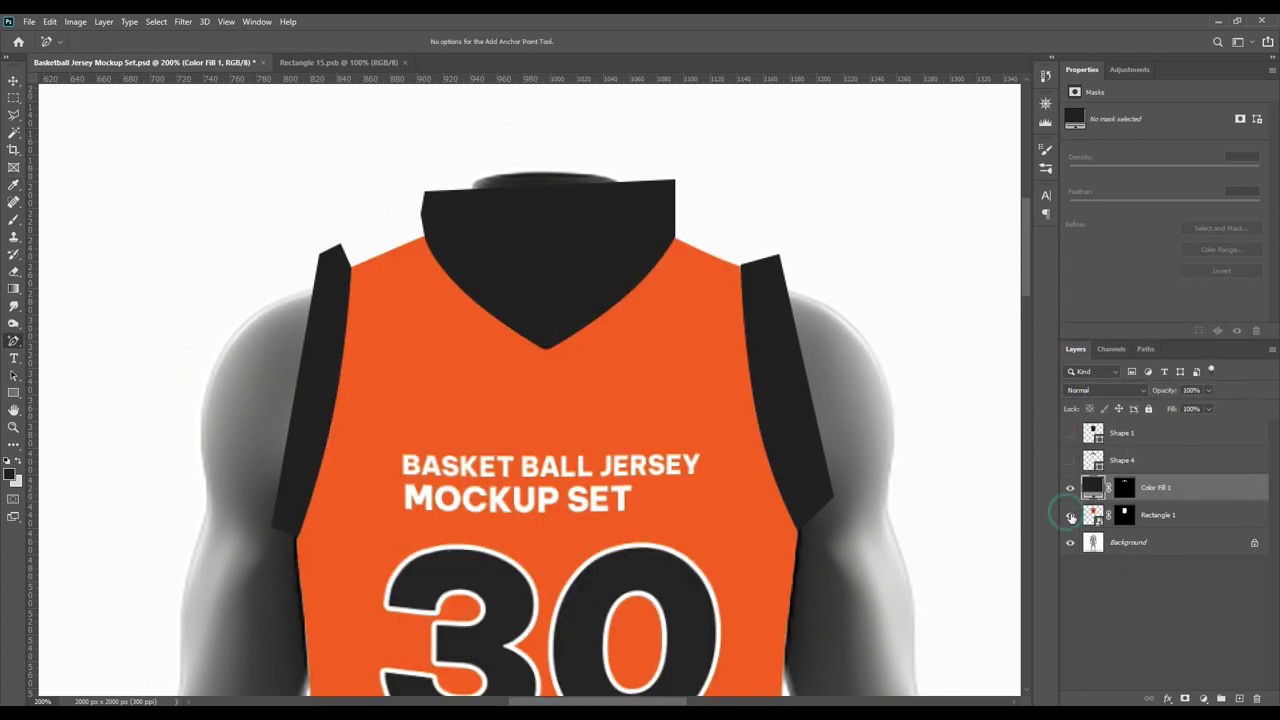
- Show Rectangle 1 and clip Color Fill 1 to it with Create Clipping Mask
{"action": "left_click", "coordinate": [1069, 515]}
{"action": "left_click", "coordinate": [1135, 583]}
{"action": "left_click", "coordinate": [1172, 490]}
{"action": "right_click", "coordinate": [1175, 489]}
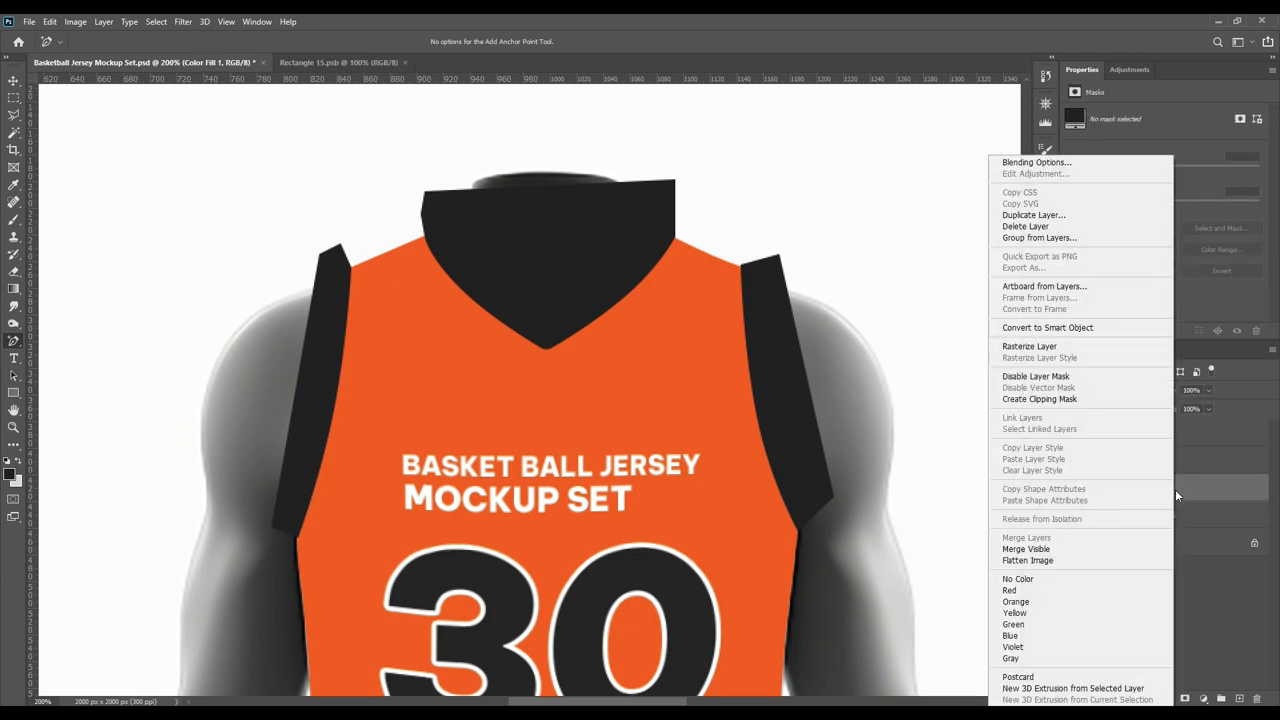
{"action": "left_click", "coordinate": [1069, 400]}
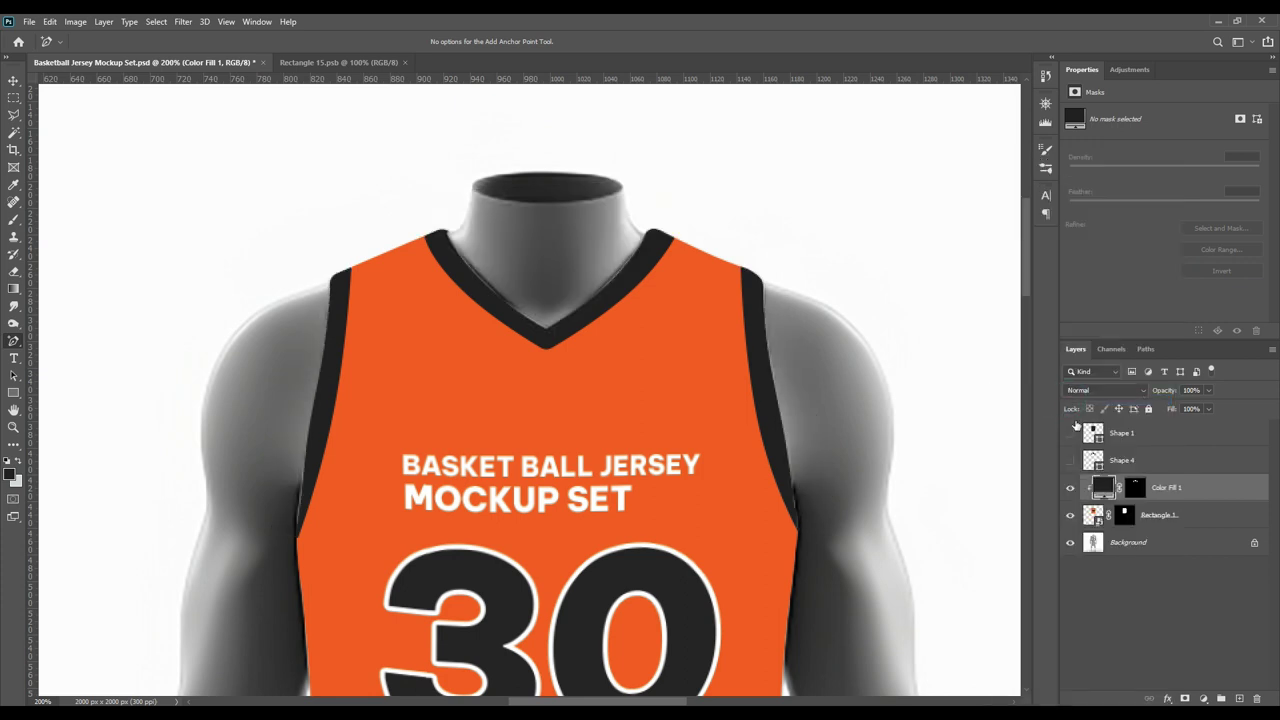
{"action": "left_click", "coordinate": [1172, 592]}
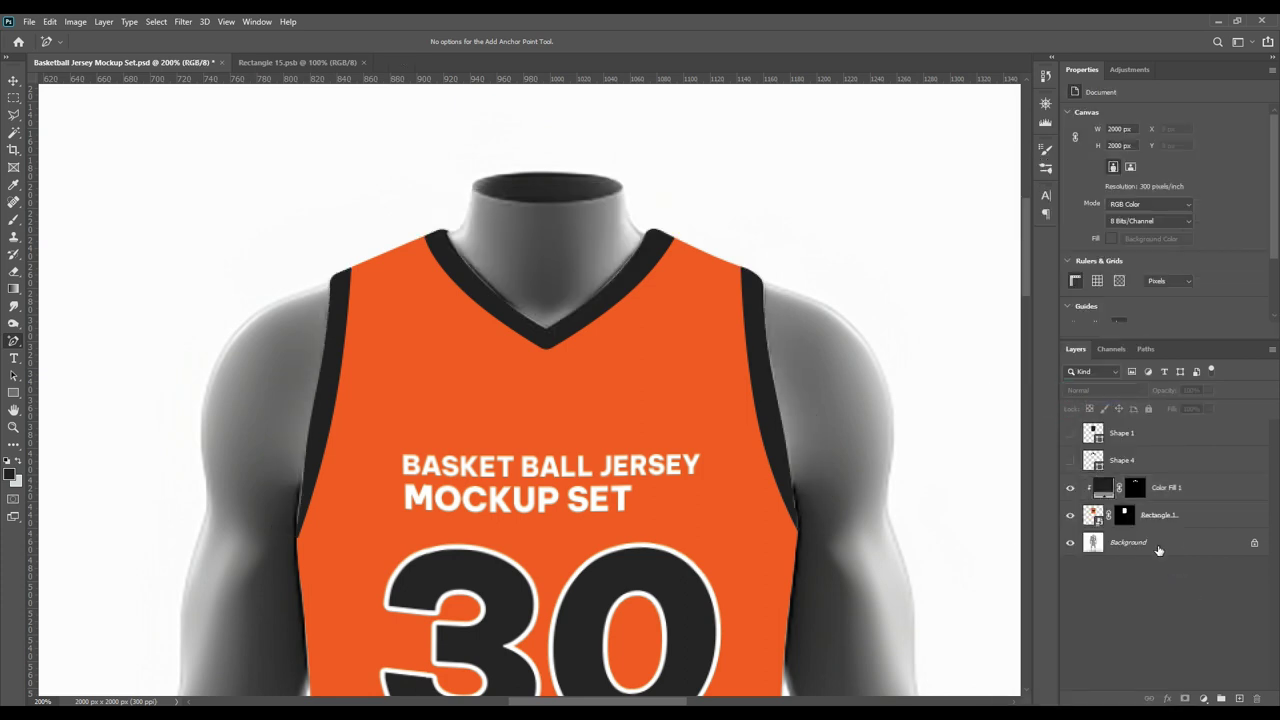
- Show Shape 1, make a 0 px feather selection from its jersey path, hide it, select Background
{"action": "left_click", "coordinate": [1100, 437]}
{"action": "left_click", "coordinate": [1070, 433]}
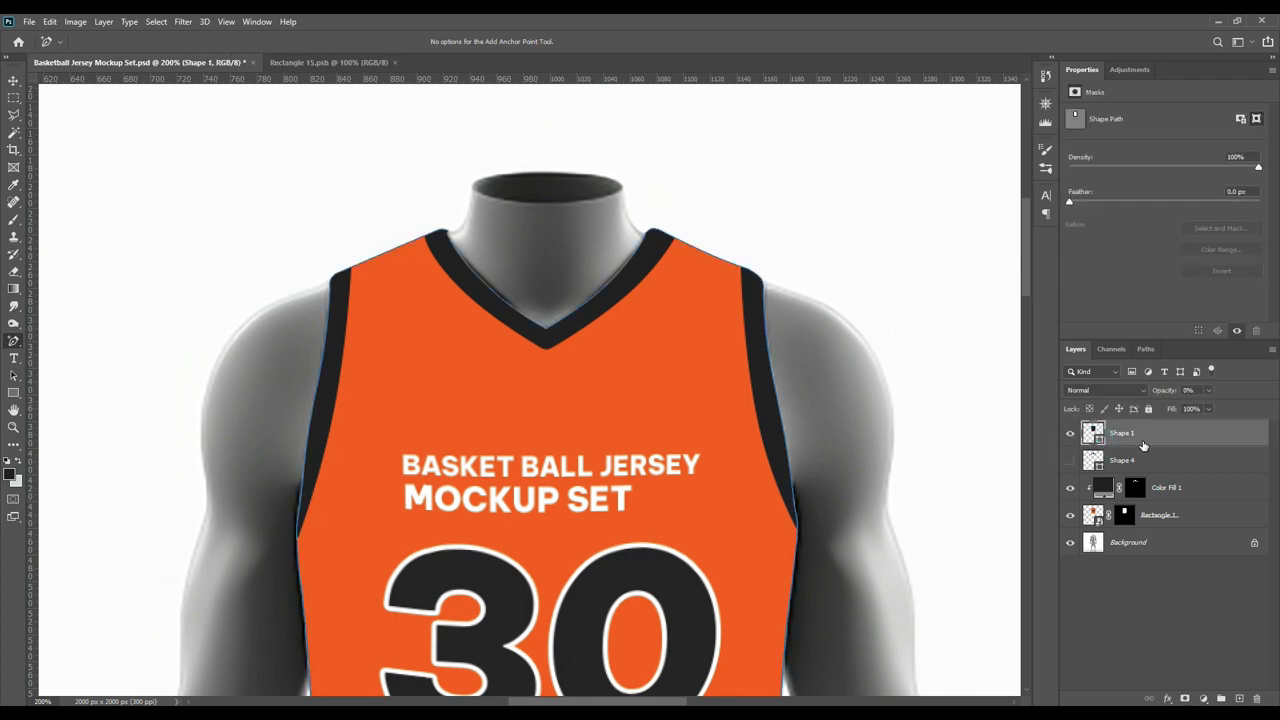
{"action": "key", "text": "ctrl+minus"}
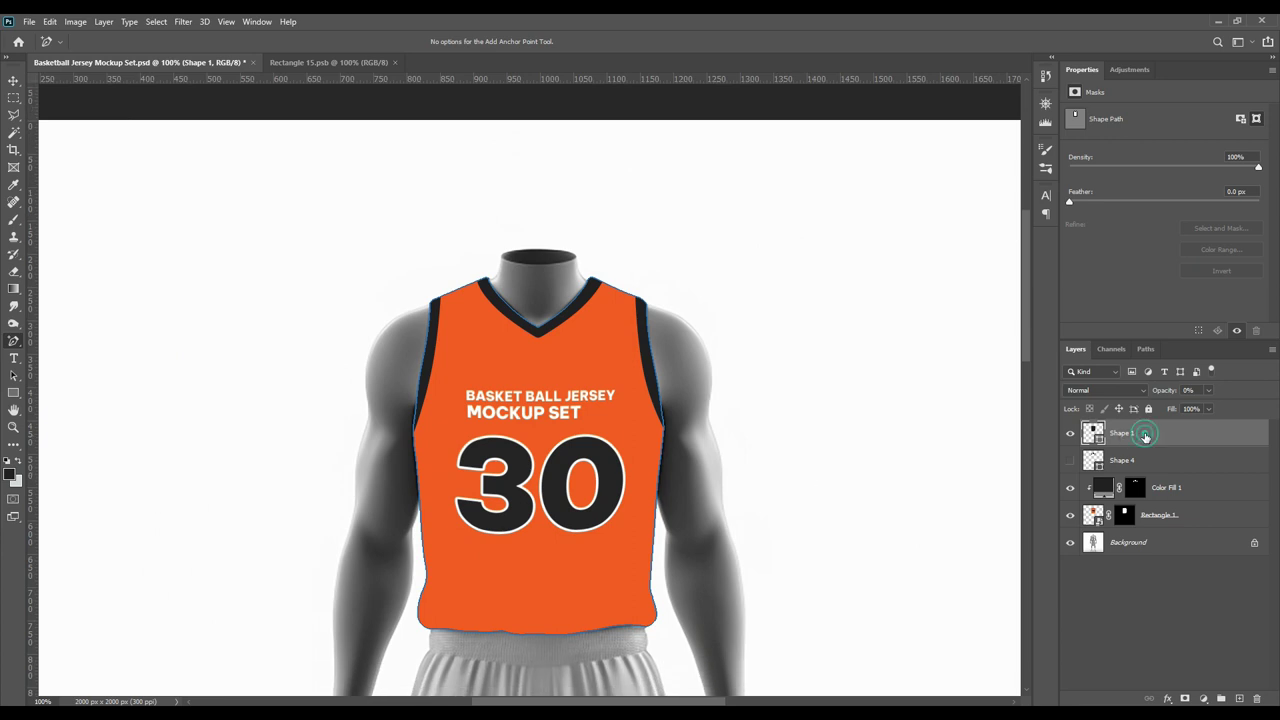
{"action": "right_click", "coordinate": [506, 345]}
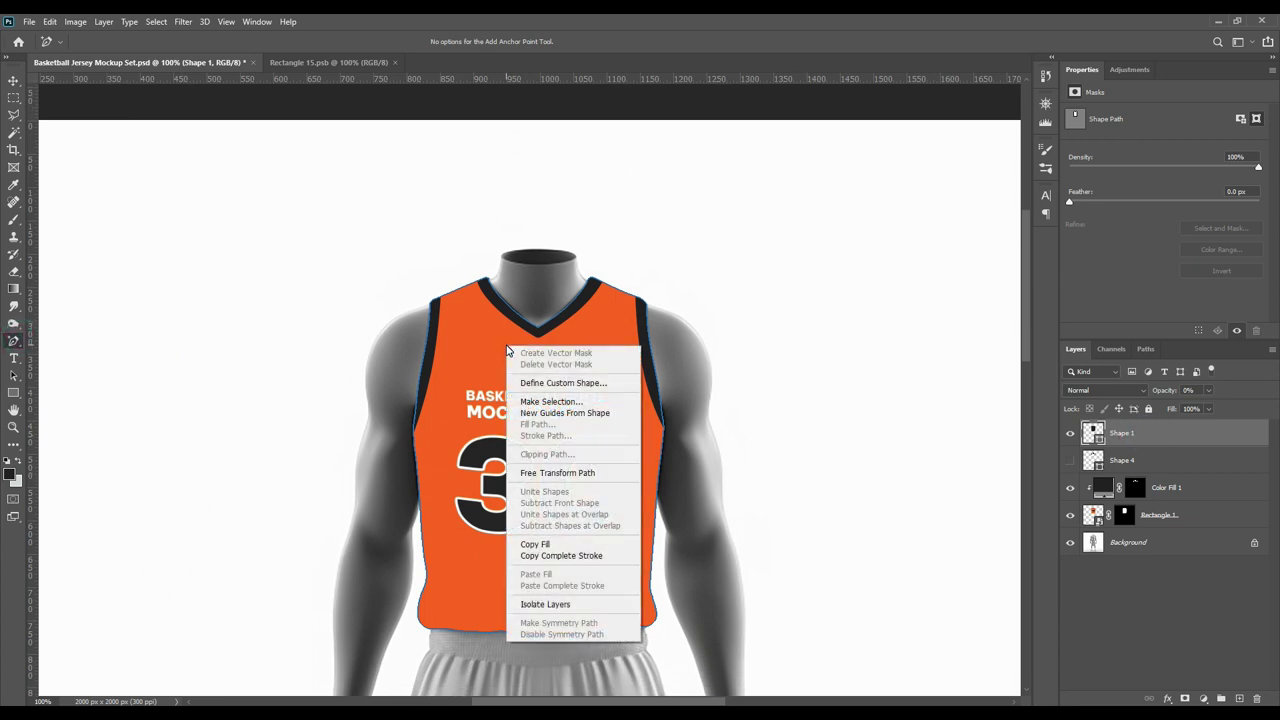
{"action": "left_click", "coordinate": [543, 402]}
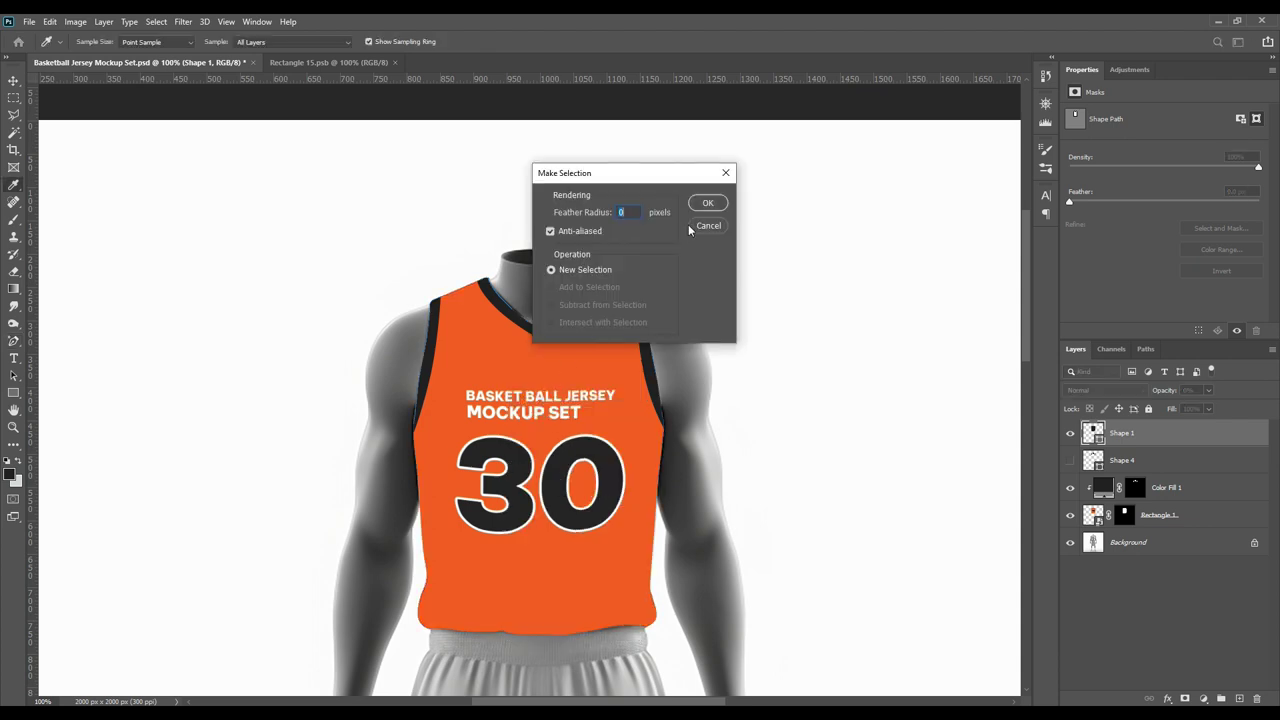
{"action": "left_click", "coordinate": [709, 206]}
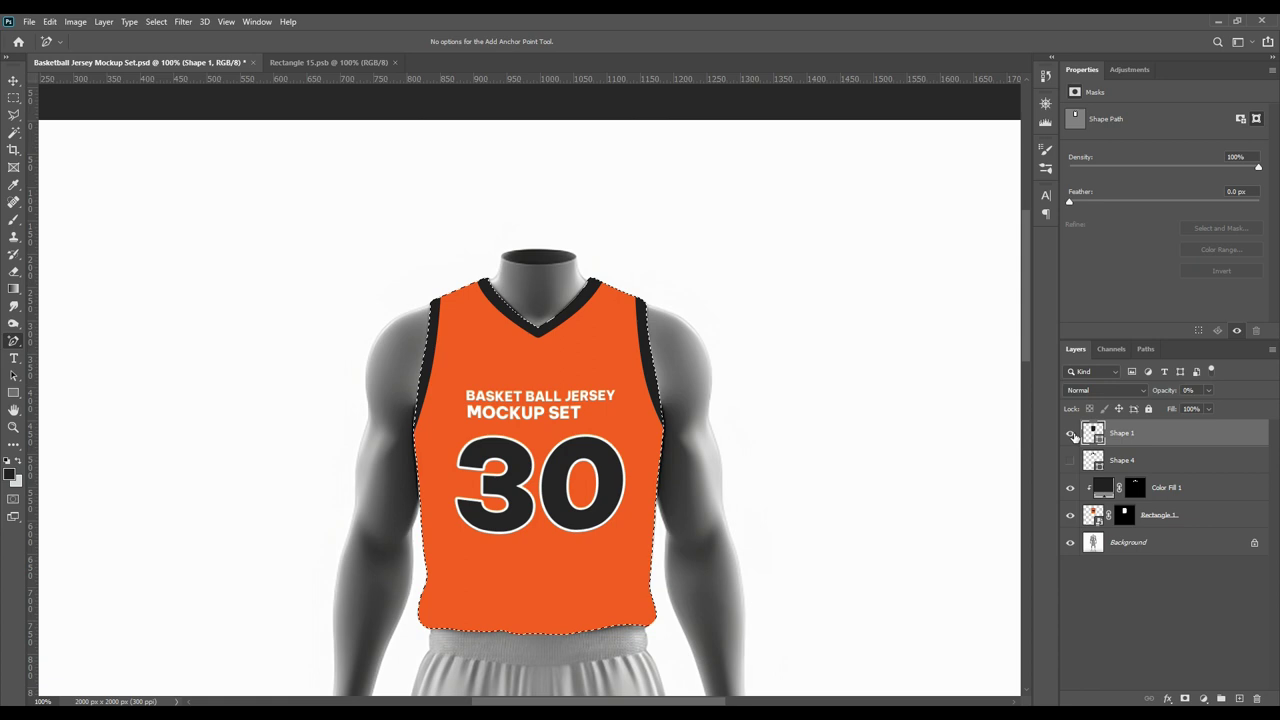
{"action": "left_click", "coordinate": [1070, 433]}
{"action": "left_click", "coordinate": [1111, 545]}
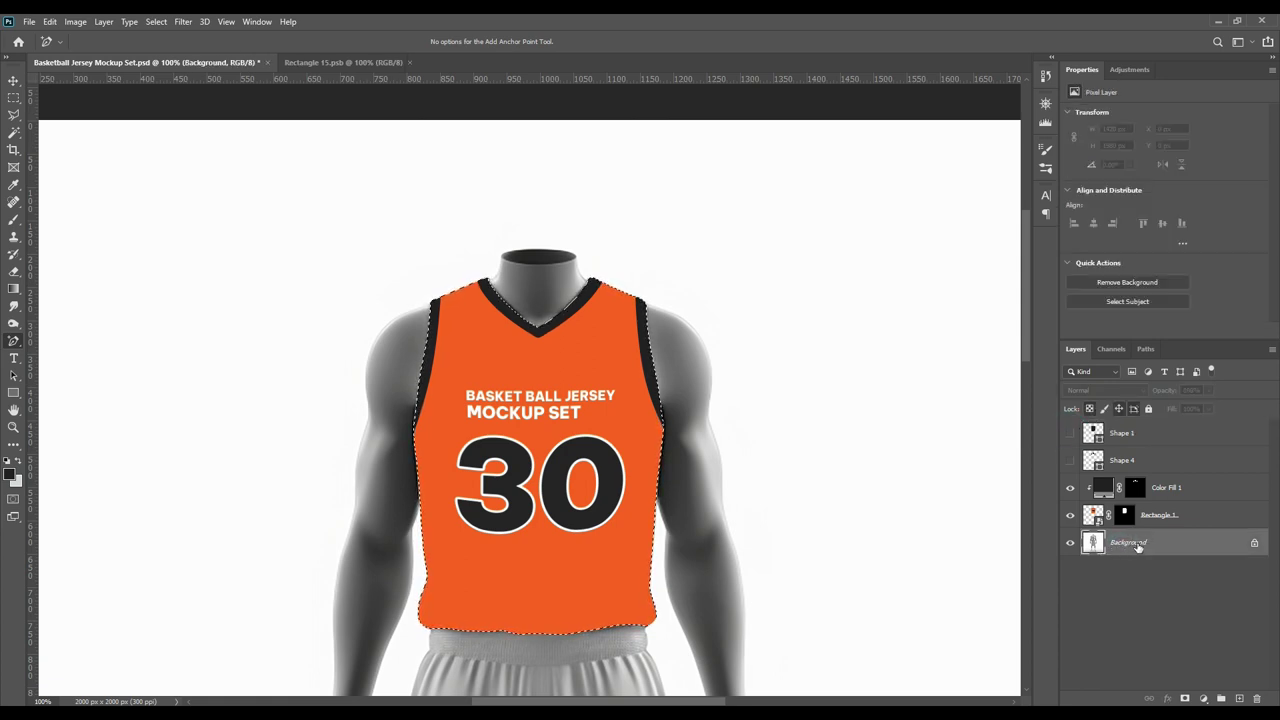
- Copy the jersey area from Background into Layer 1 and move it above Color Fill 1
{"action": "key", "text": "ctrl+j"}
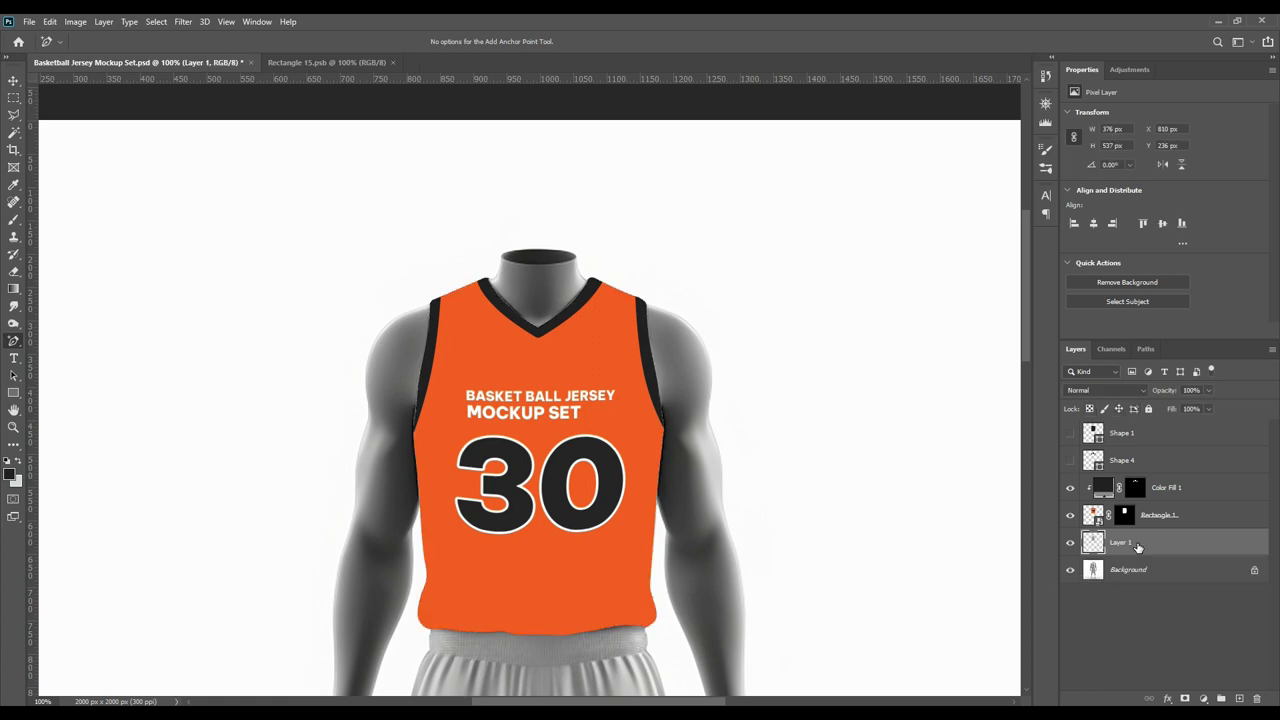
{"action": "left_click_drag", "start_coordinate": [1142, 543], "coordinate": [1150, 485]}
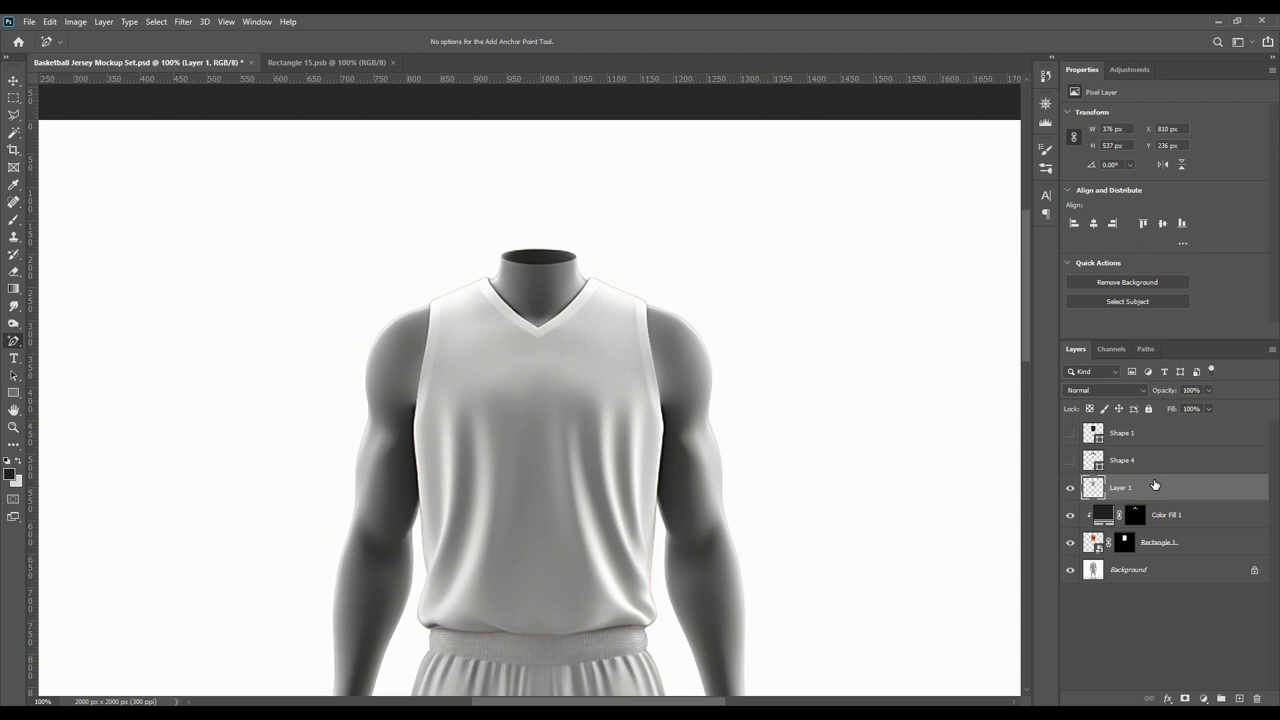
{"action": "left_click", "coordinate": [1149, 489]}
{"action": "left_click", "coordinate": [1172, 487]}
{"action": "left_click", "coordinate": [1155, 489]}
{"action": "left_click", "coordinate": [1155, 489]}
{"action": "left_click", "coordinate": [1155, 489]}
- Duplicate Layer 1 twice, hide both copies and select Layer 1
{"action": "key", "text": "ctrl+j"}
{"action": "key", "text": "ctrl+j"}
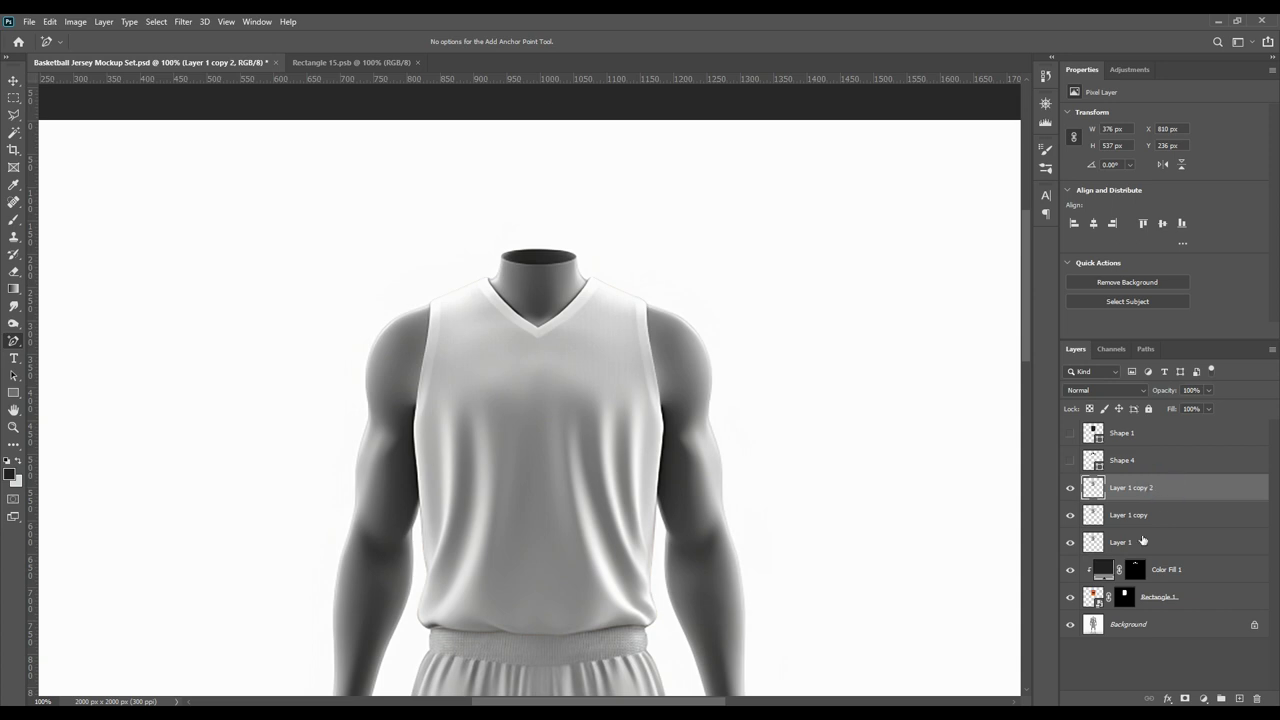
{"action": "left_click", "coordinate": [1070, 487]}
{"action": "left_click", "coordinate": [1068, 515]}
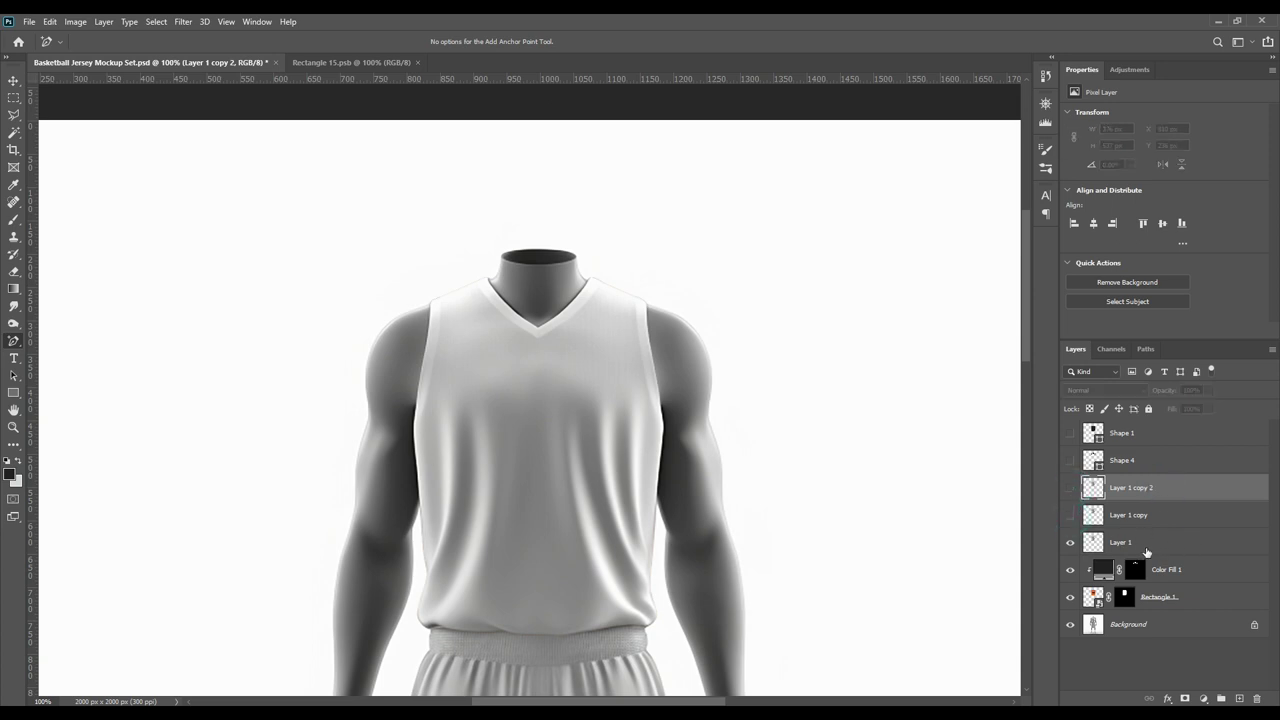
{"action": "left_click", "coordinate": [1146, 548]}
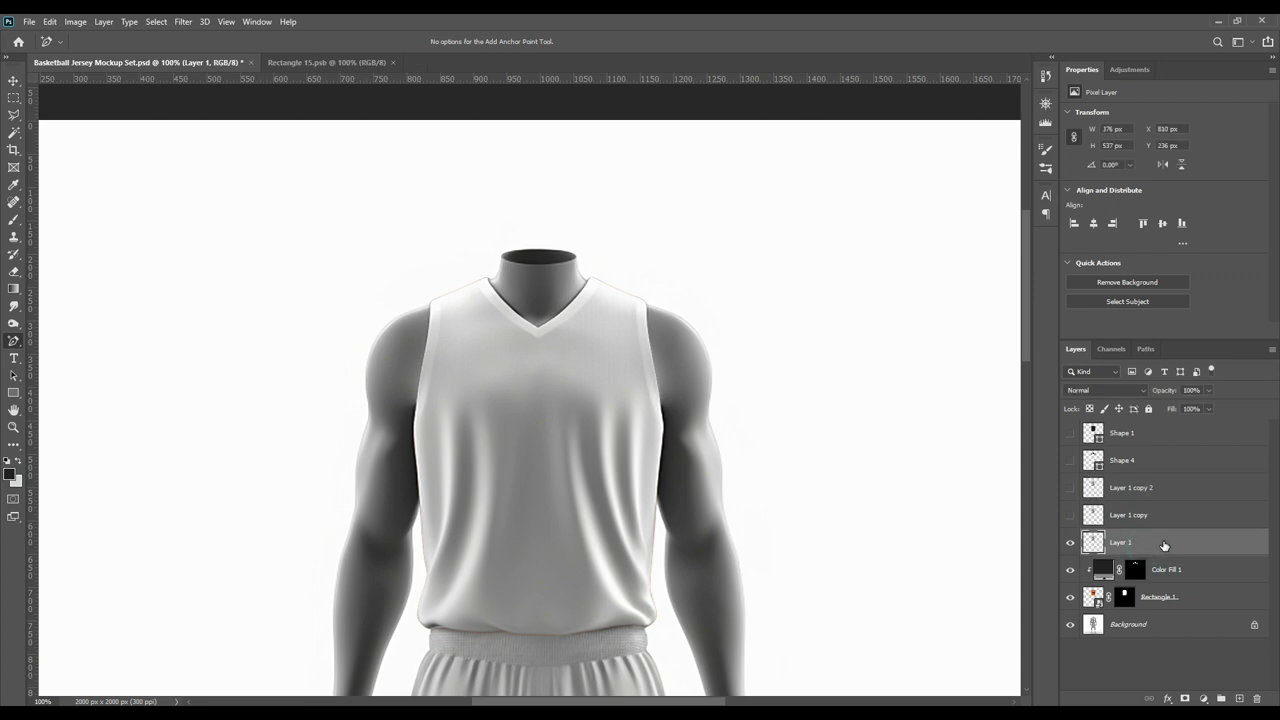
{"action": "left_click", "coordinate": [1162, 542]}
- Set Layer 1 to Multiply, show Layer 1 copy and blend it as Linear Dodge (Add)
{"action": "left_click", "coordinate": [1114, 390]}
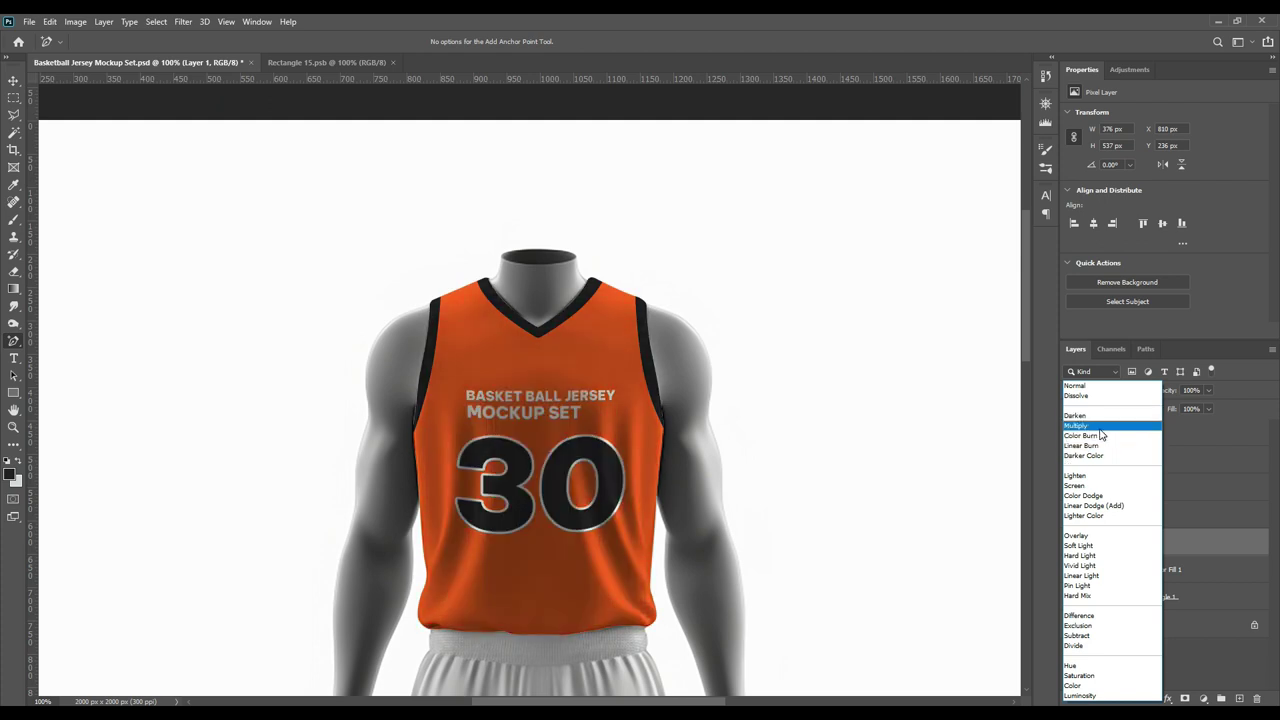
{"action": "left_click", "coordinate": [1097, 427]}
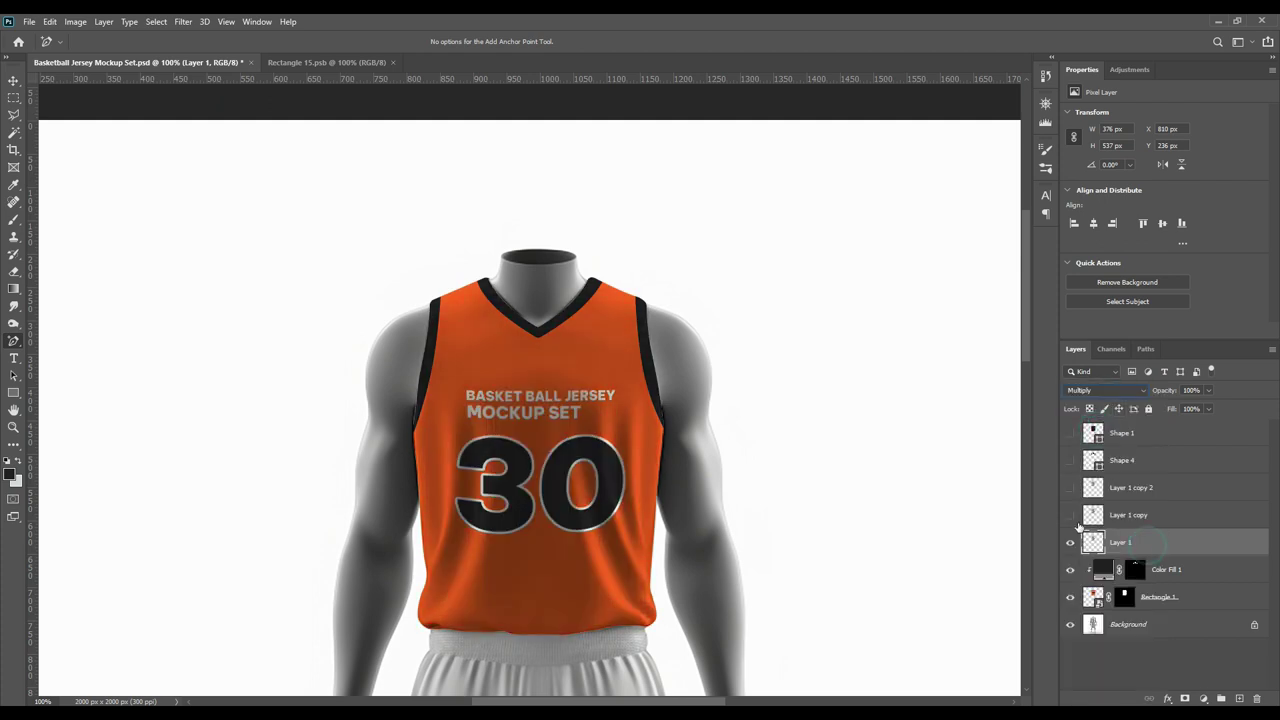
{"action": "left_click", "coordinate": [1071, 515]}
{"action": "left_click", "coordinate": [1152, 514]}
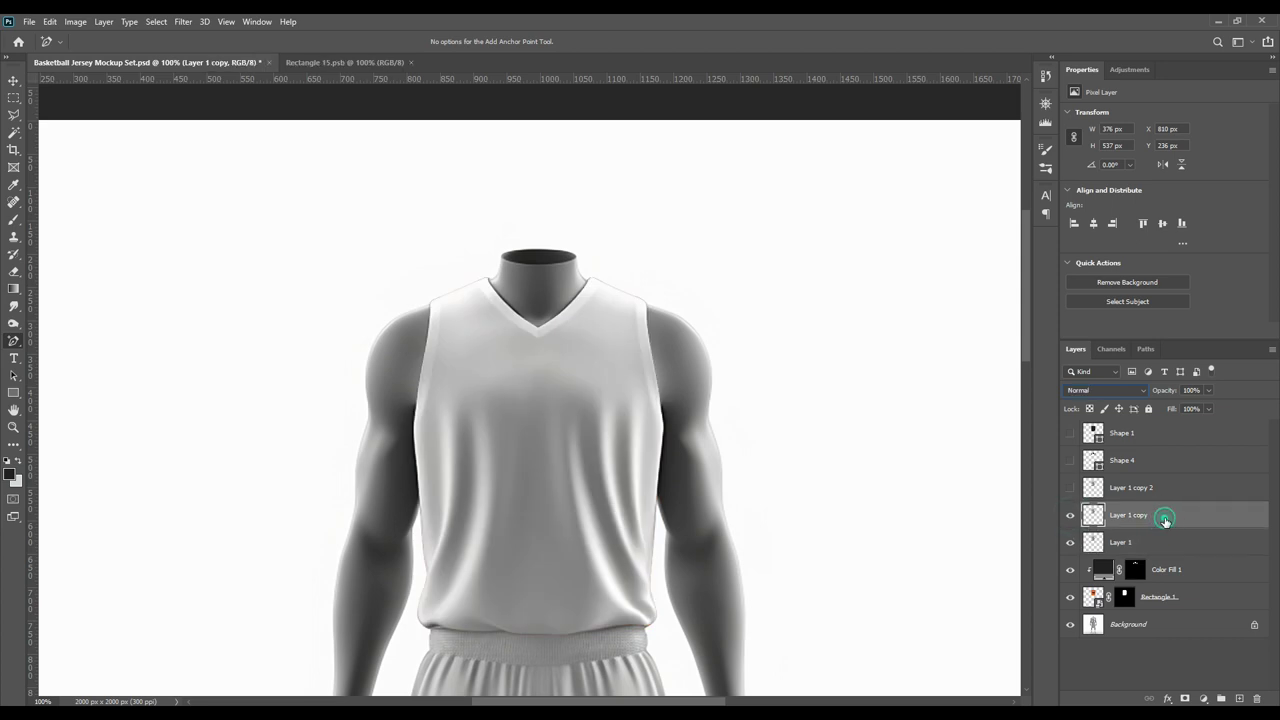
{"action": "left_click", "coordinate": [1113, 390]}
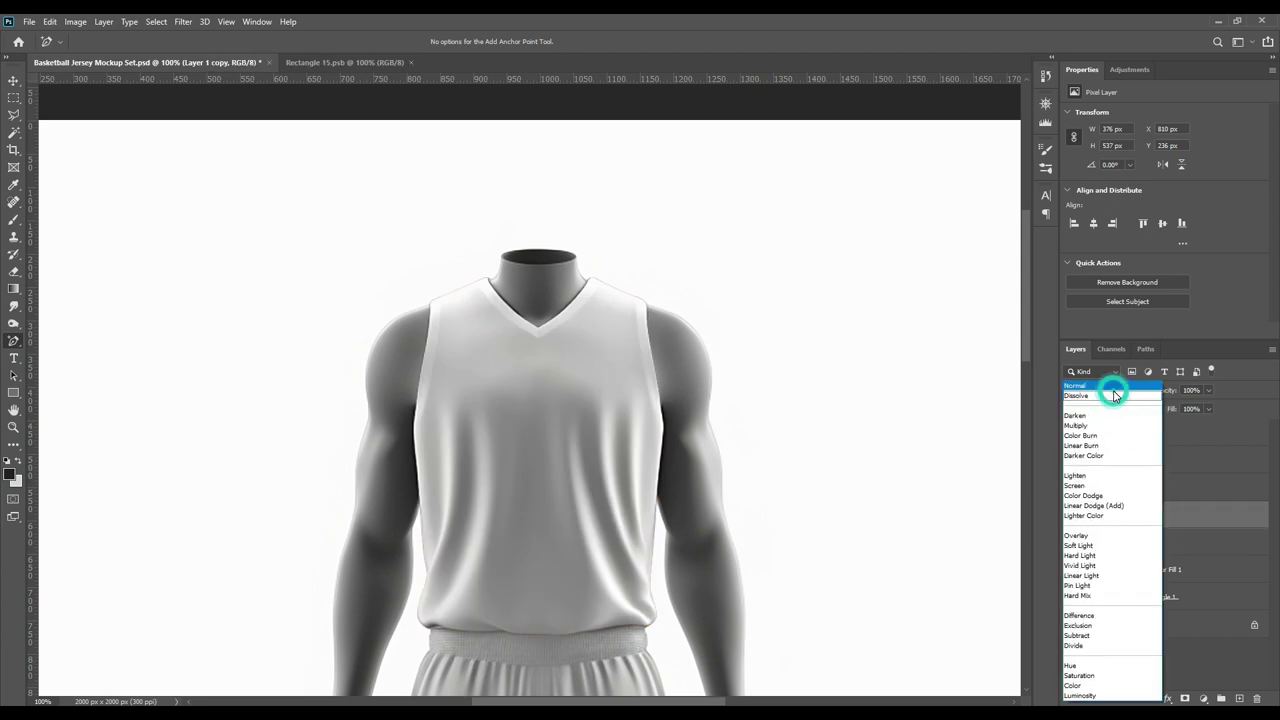
{"action": "left_click", "coordinate": [1121, 507]}
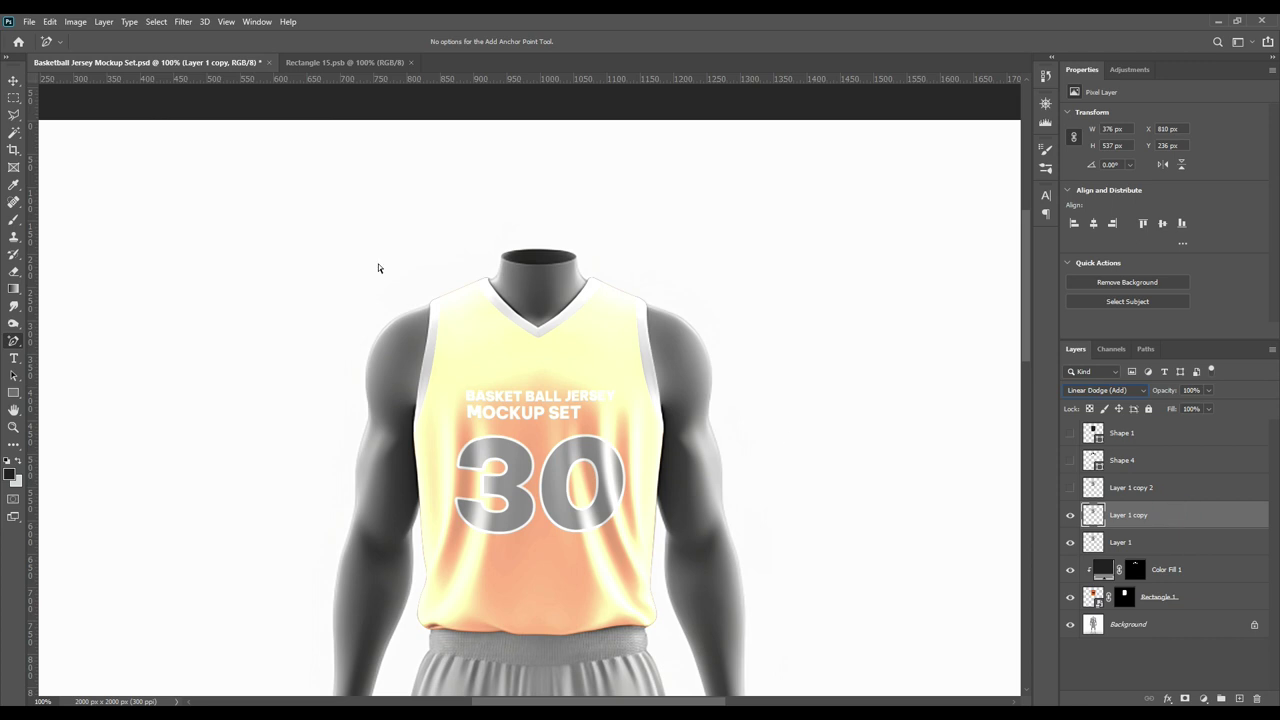
- Apply Levels to Layer 1 copy with input black 159 and output white 74
{"action": "left_click", "coordinate": [81, 22]}
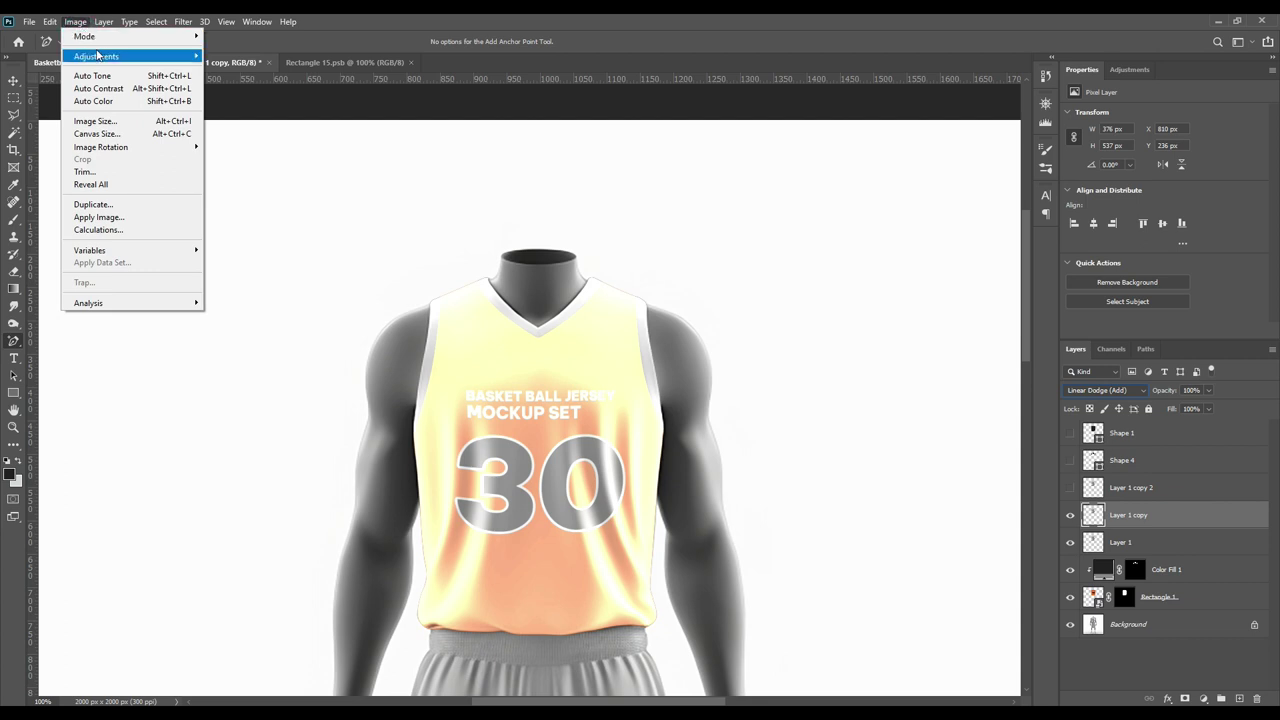
{"action": "mouse_move", "coordinate": [120, 58]}
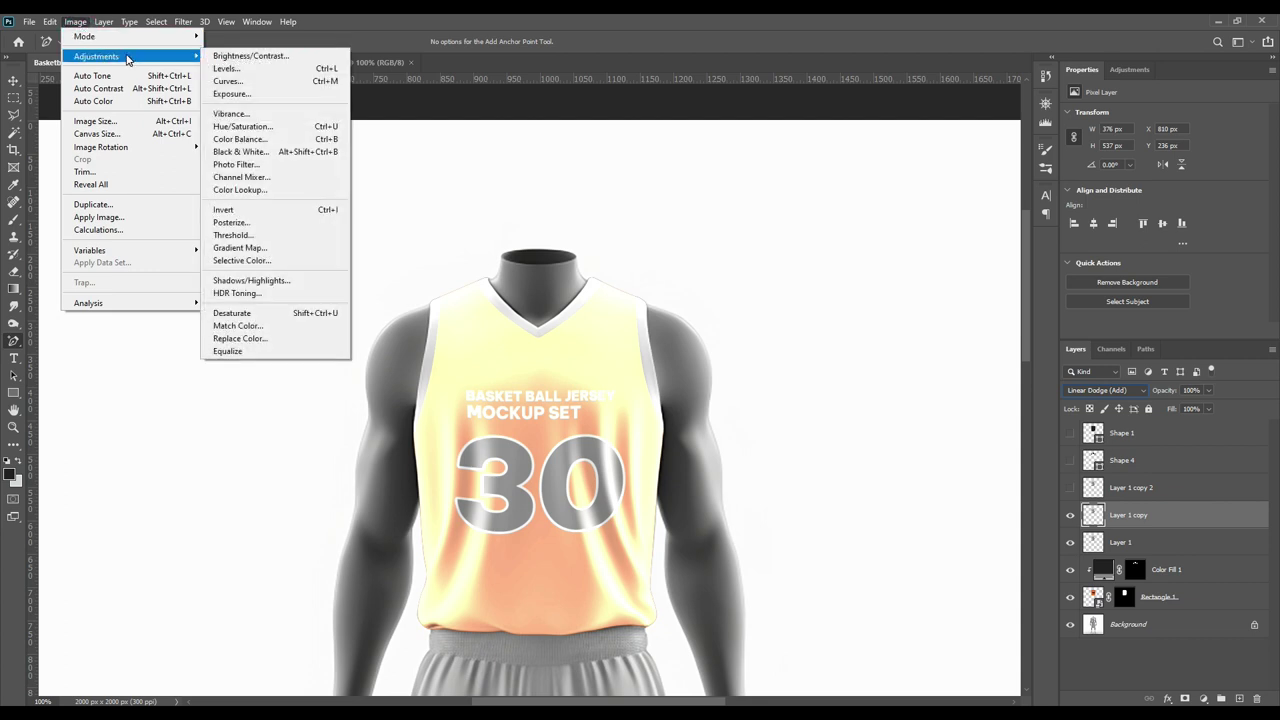
{"action": "left_click", "coordinate": [241, 70]}
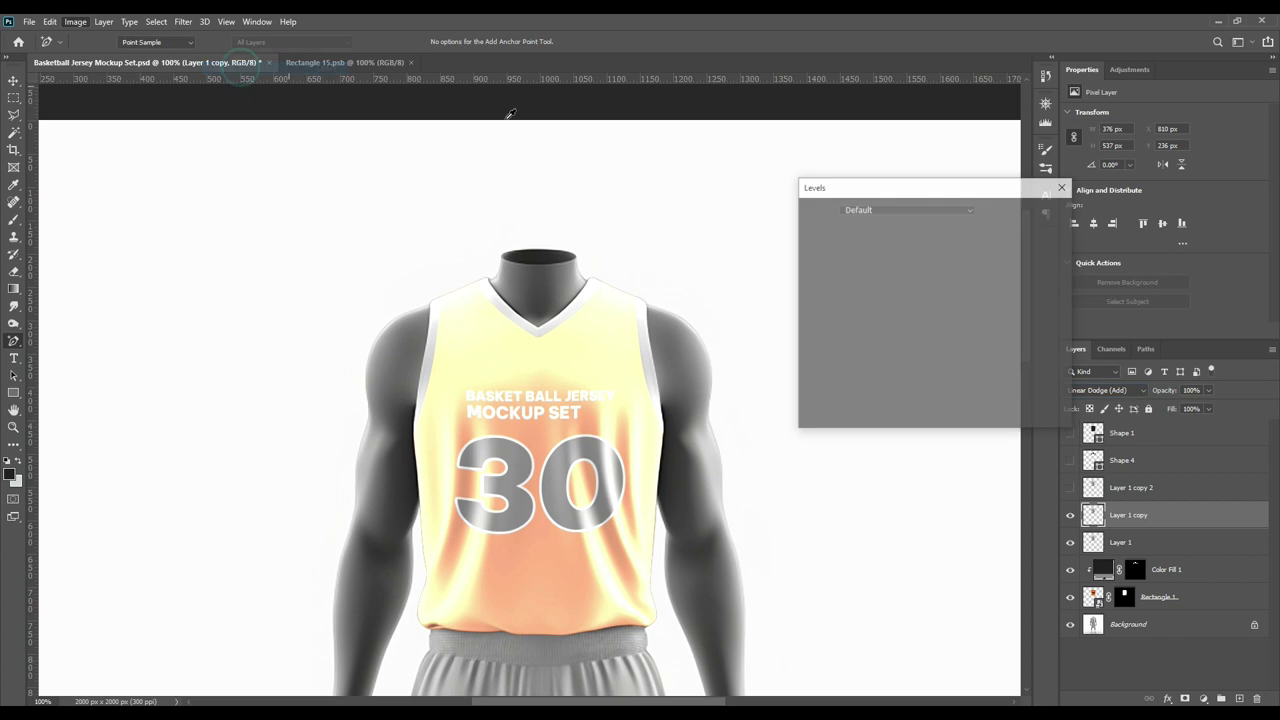
{"action": "left_click_drag", "start_coordinate": [815, 337], "coordinate": [921, 340]}
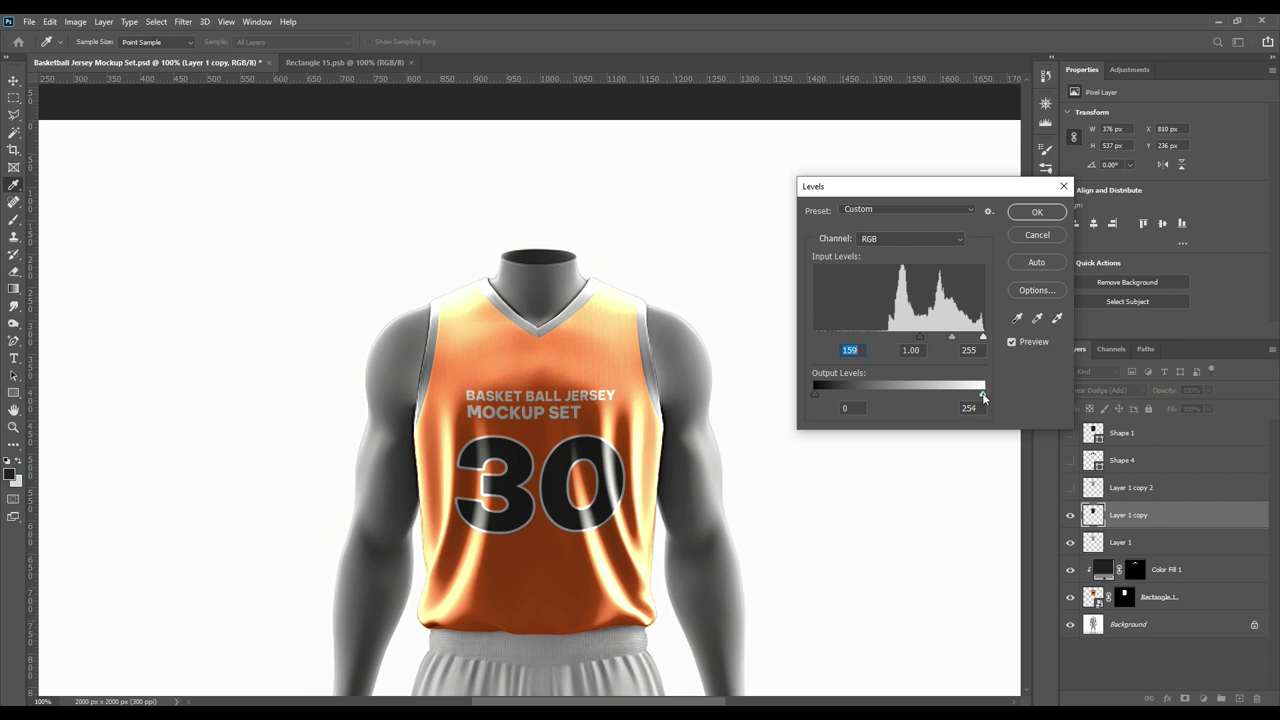
{"action": "left_click_drag", "start_coordinate": [984, 394], "coordinate": [866, 396]}
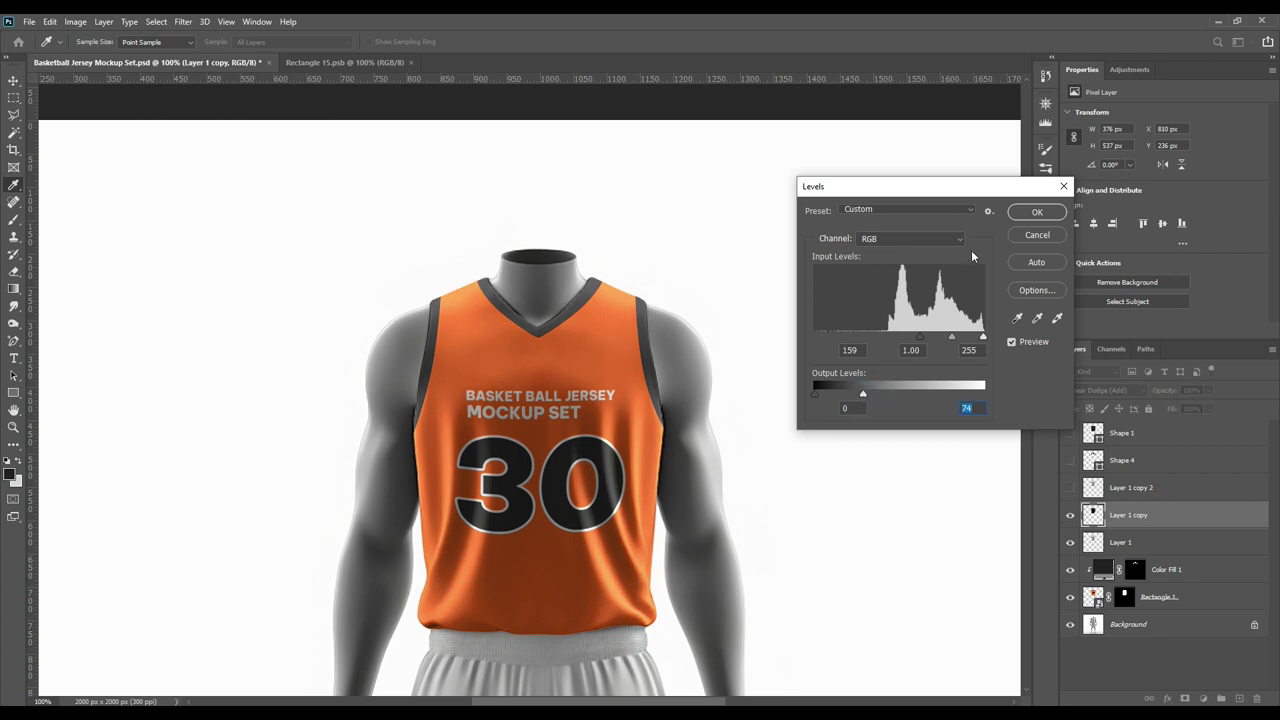
{"action": "left_click", "coordinate": [1037, 212]}
- Make Layer 1 copy 2 visible and set its blend mode to Screen
{"action": "left_click", "coordinate": [1070, 487]}
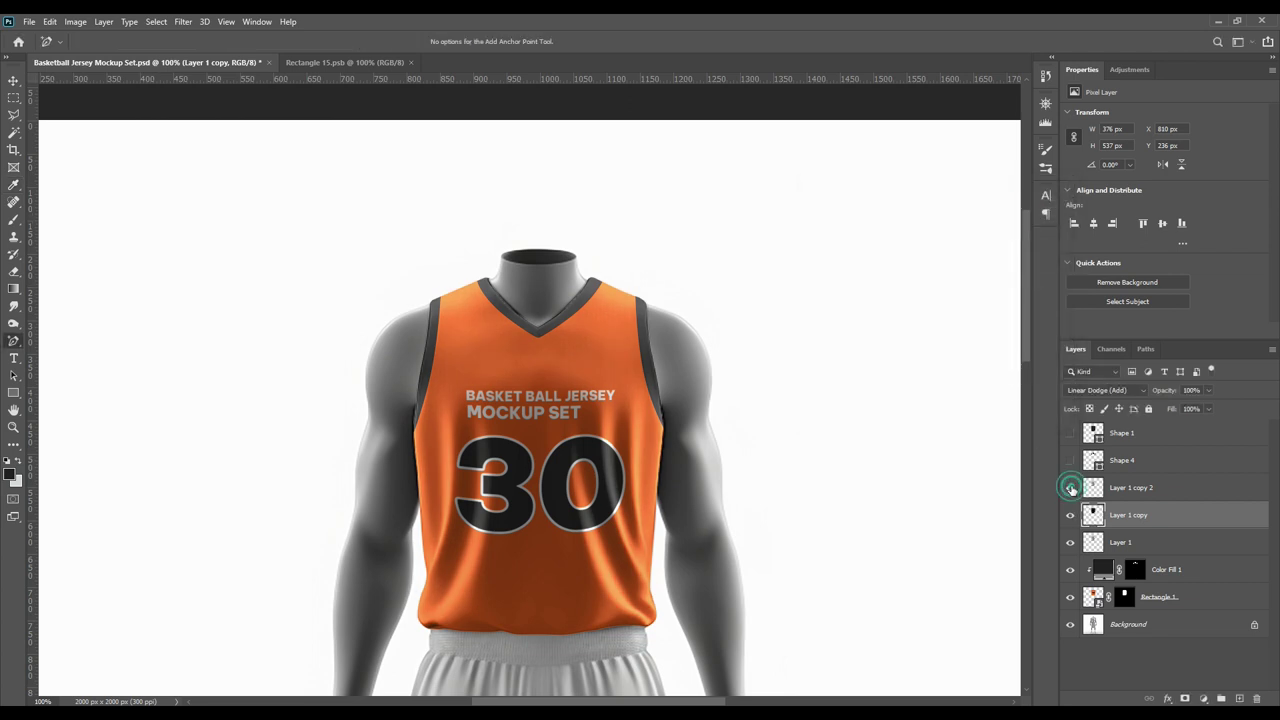
{"action": "left_click", "coordinate": [1134, 490]}
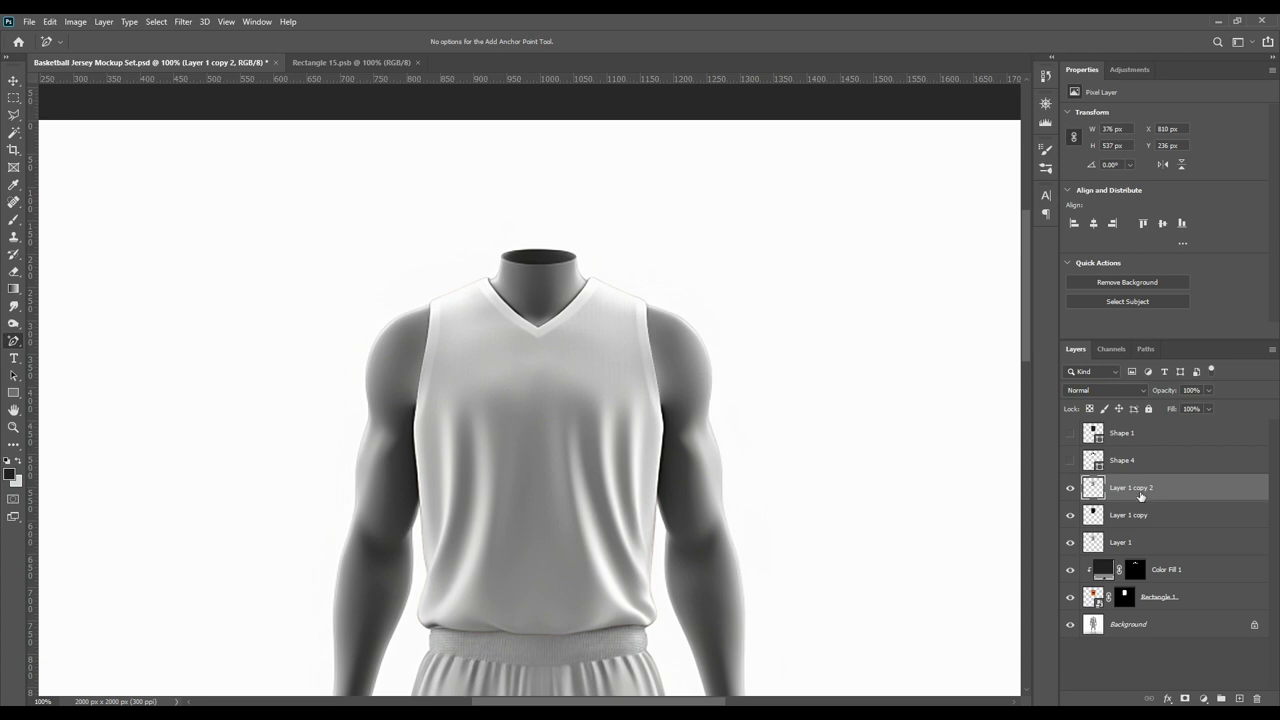
{"action": "left_click", "coordinate": [1097, 390]}
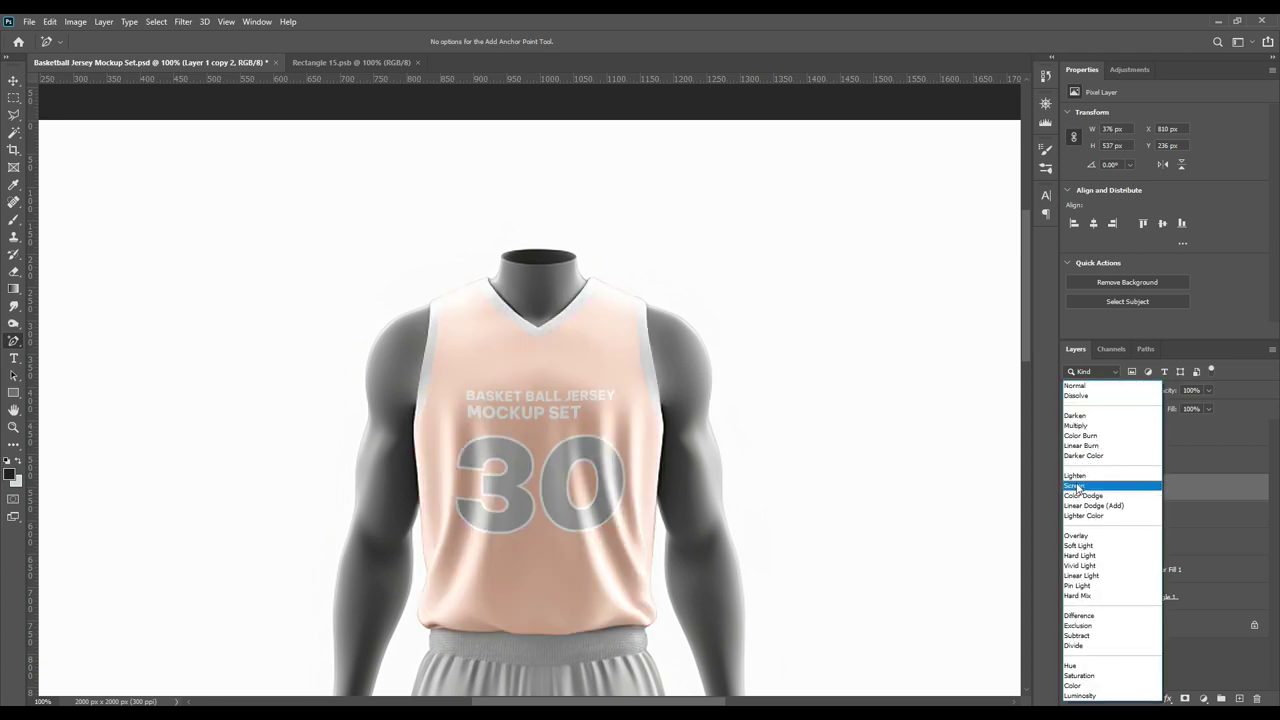
{"action": "left_click", "coordinate": [1075, 486]}
- Apply Levels to Layer 1 copy 2 with input black 204 and output white 104
{"action": "left_click", "coordinate": [76, 21]}
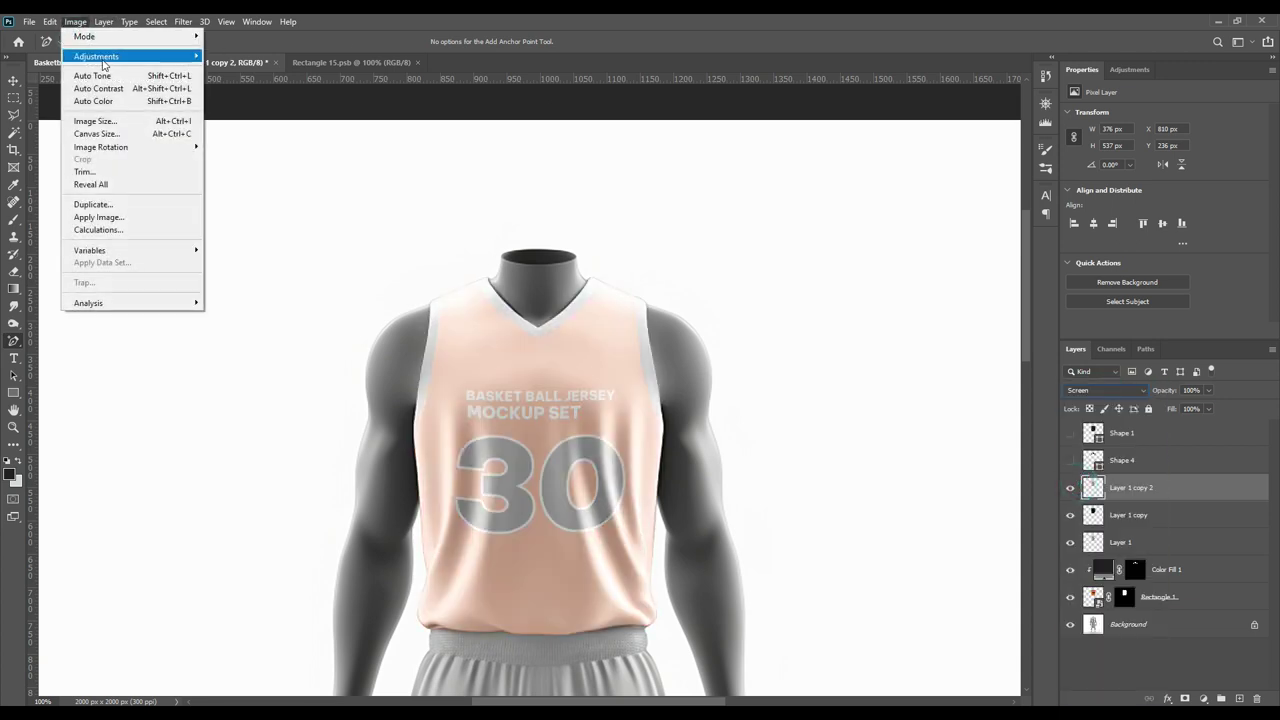
{"action": "mouse_move", "coordinate": [103, 57]}
{"action": "left_click", "coordinate": [225, 68]}
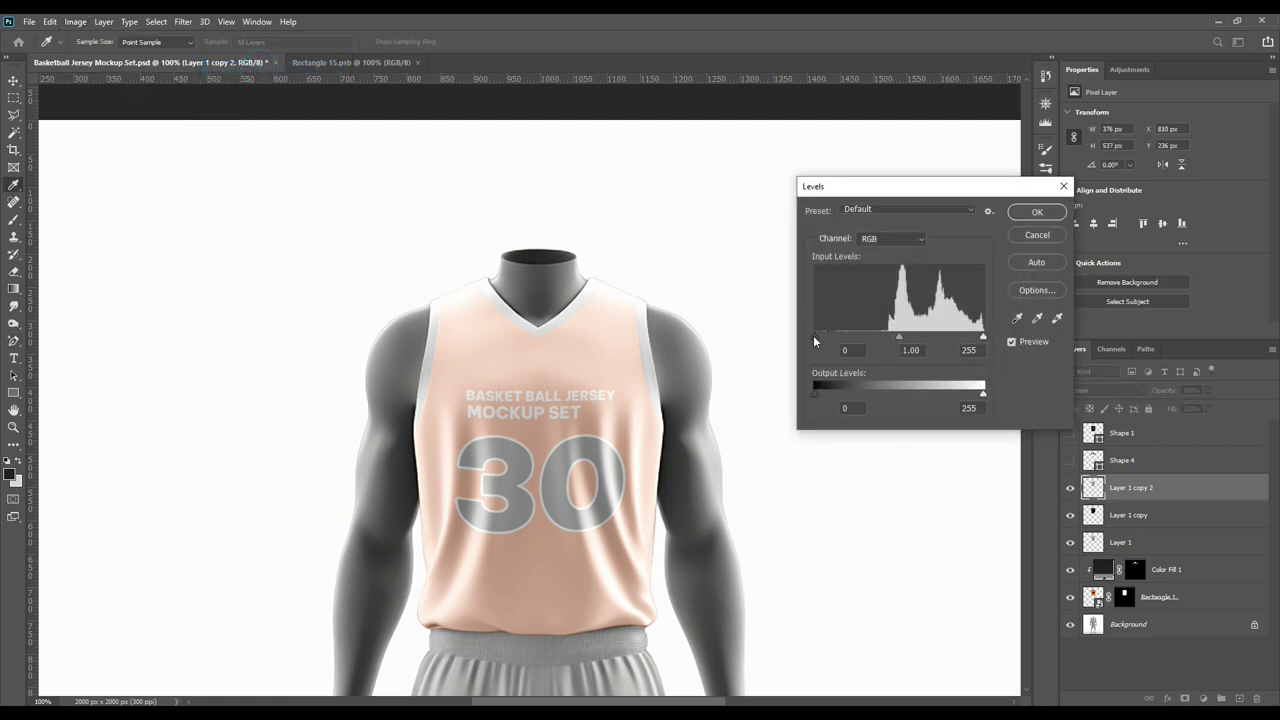
{"action": "left_click_drag", "start_coordinate": [814, 336], "coordinate": [950, 343]}
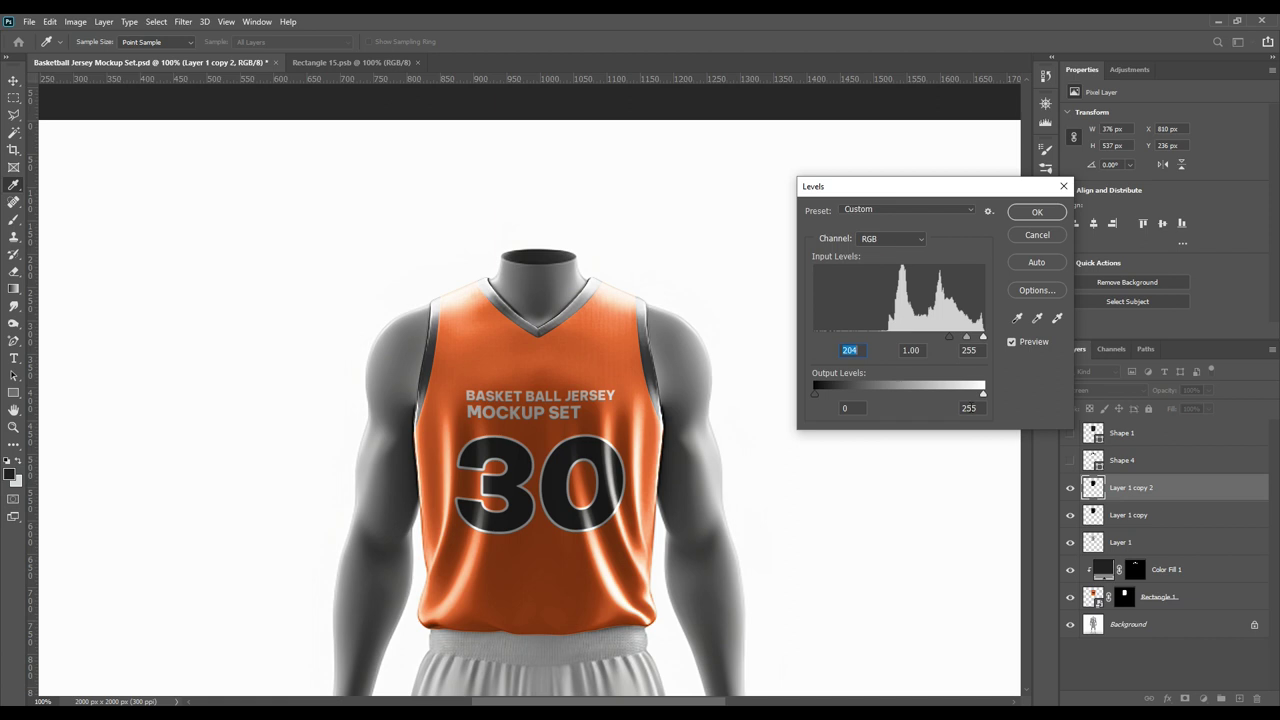
{"action": "left_click_drag", "start_coordinate": [982, 394], "coordinate": [888, 396]}
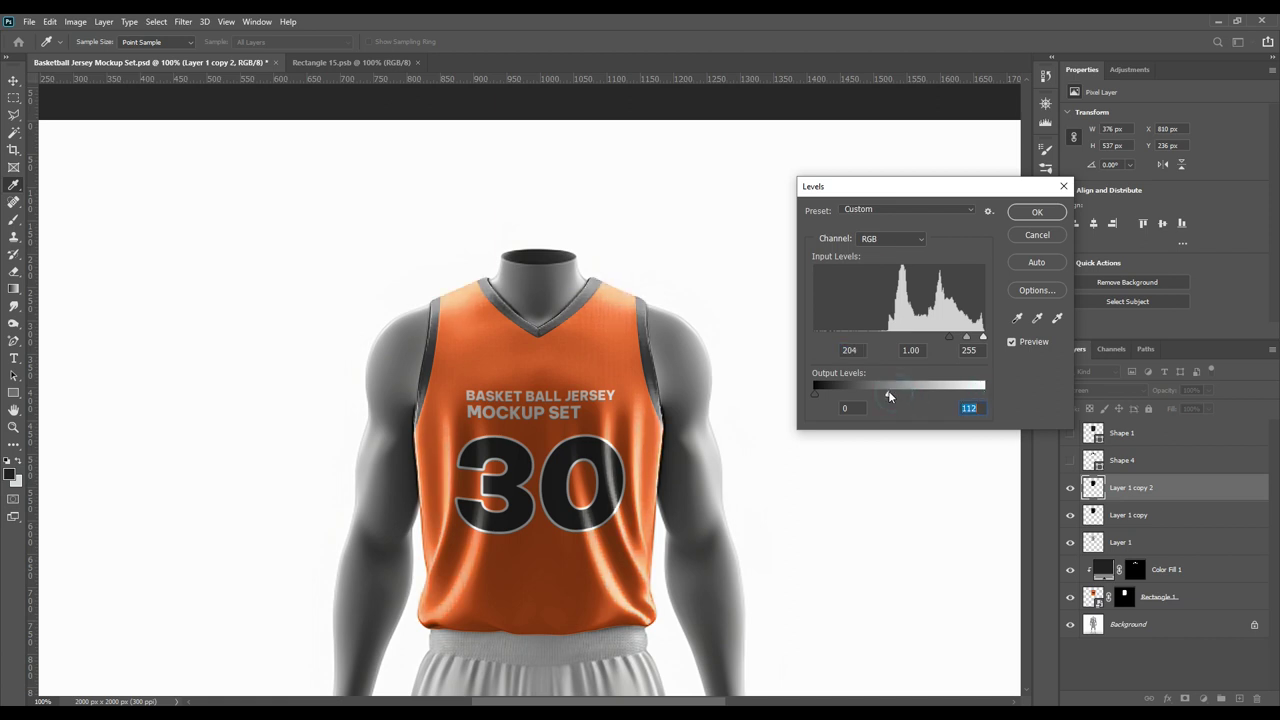
{"action": "left_click", "coordinate": [1033, 211]}
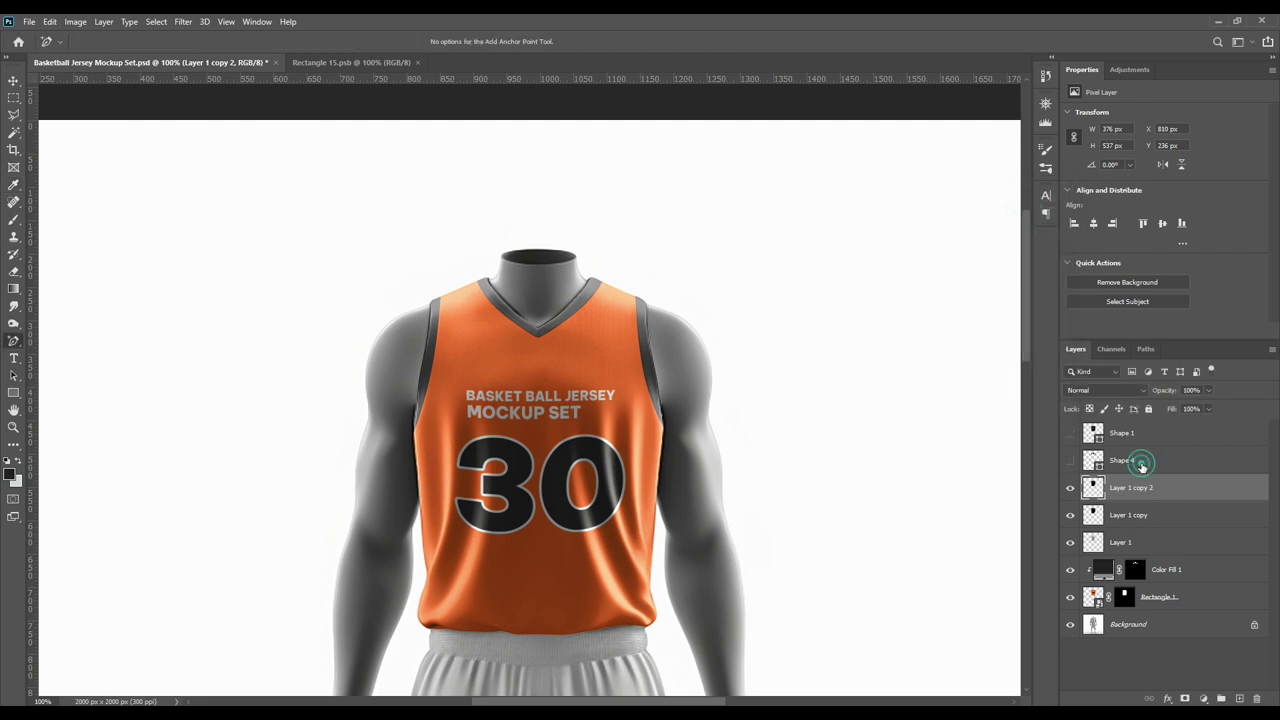
- Delete the Shape 1 and Shape 4 layers
{"action": "left_click", "coordinate": [1139, 461]}
{"action": "left_click", "coordinate": [1142, 434], "text": "shift"}
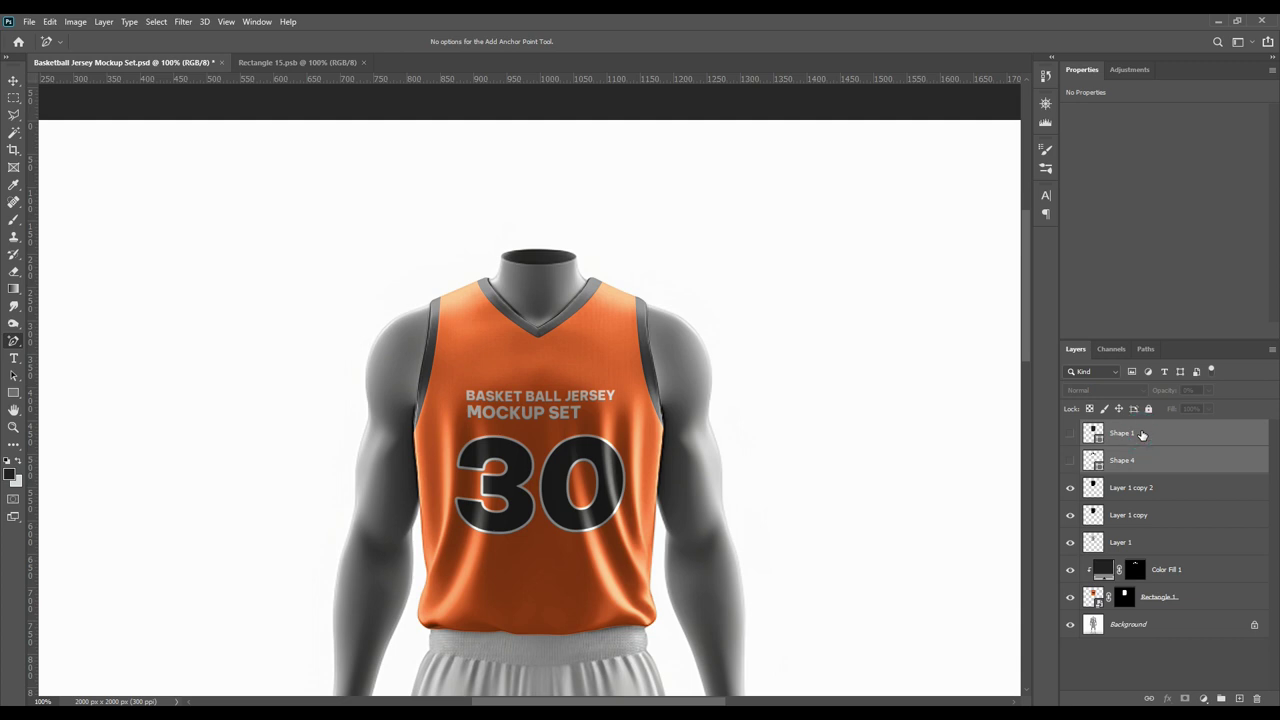
{"action": "left_click", "coordinate": [1257, 700]}
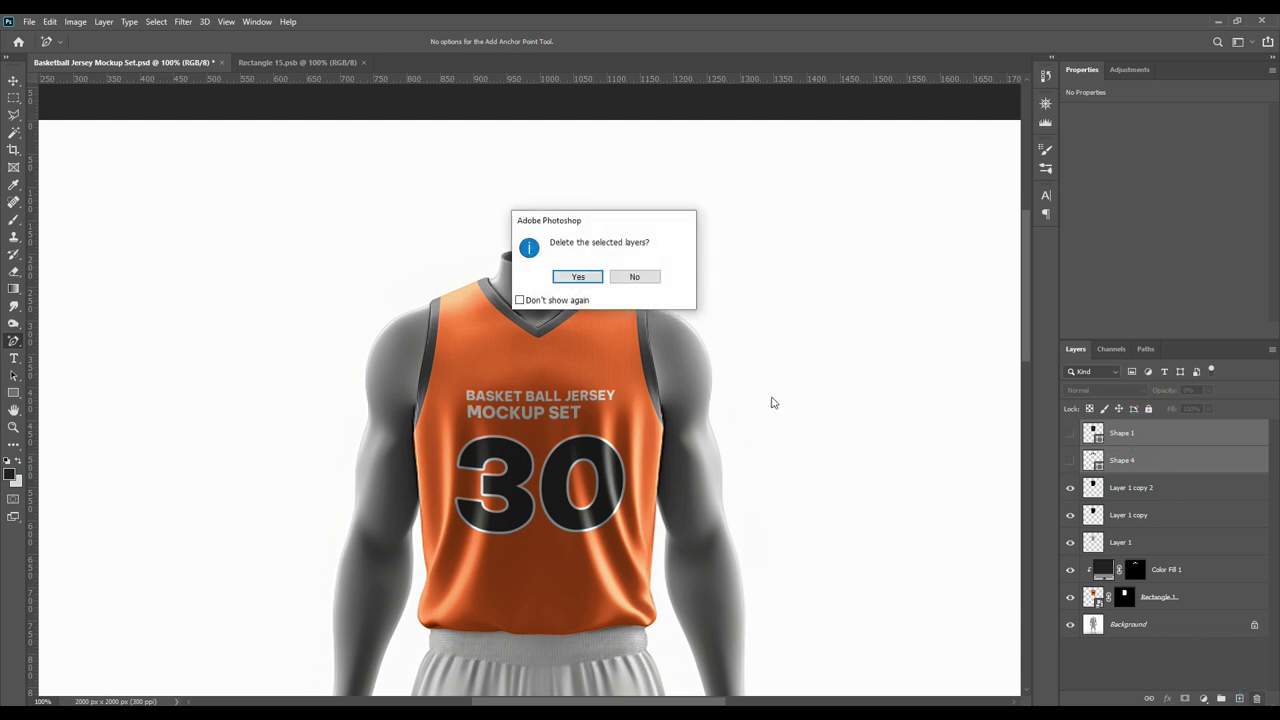
{"action": "left_click", "coordinate": [577, 277]}
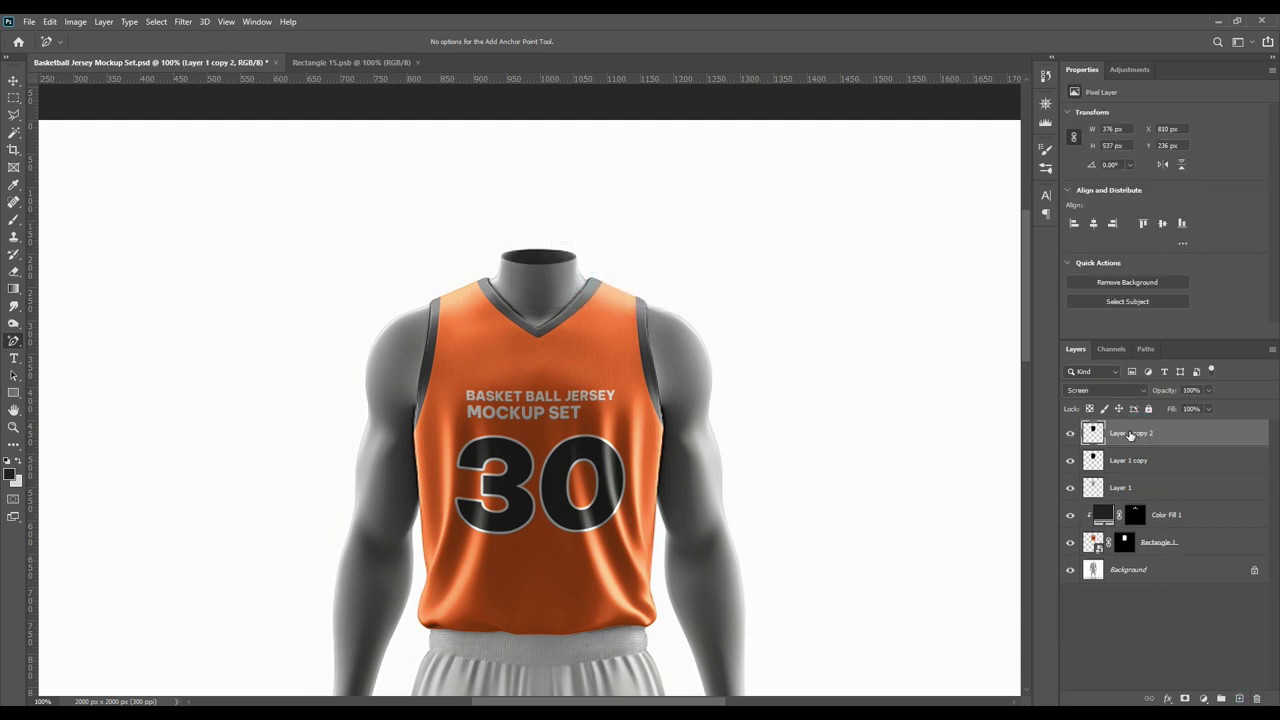
- Rename Layer 1 copy 2, Layer 1 copy and Layer 1 to Light, Midtone and Shadow
{"action": "double_click", "coordinate": [1131, 433]}
{"action": "type", "text": "Light"}
{"action": "key", "text": "Return"}
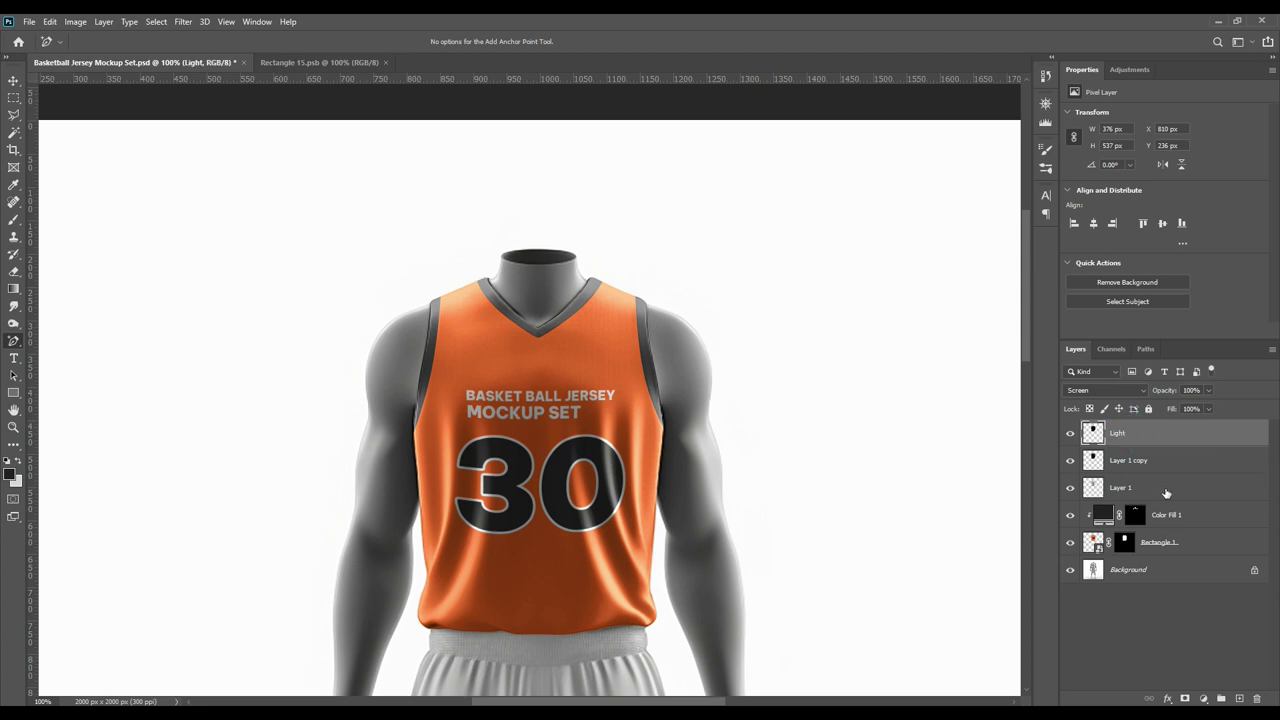
{"action": "double_click", "coordinate": [1138, 461]}
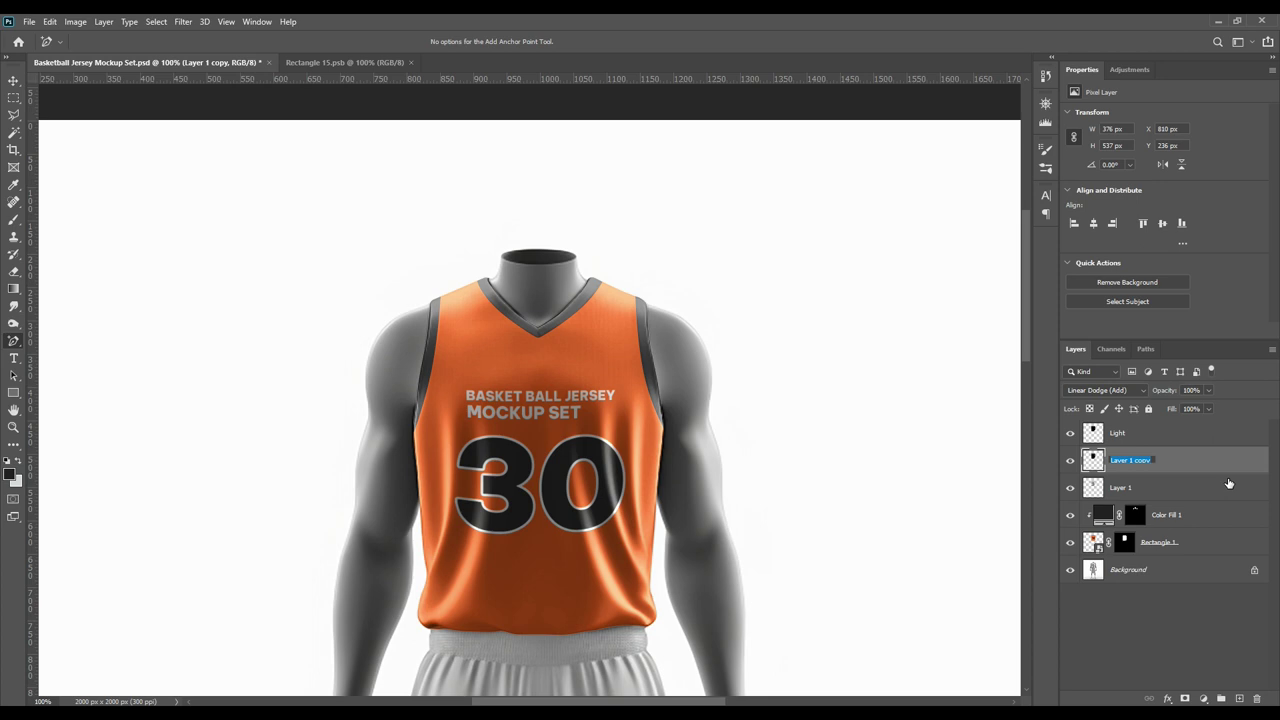
{"action": "type", "text": "Midtone"}
{"action": "key", "text": "Return"}
{"action": "double_click", "coordinate": [1128, 489]}
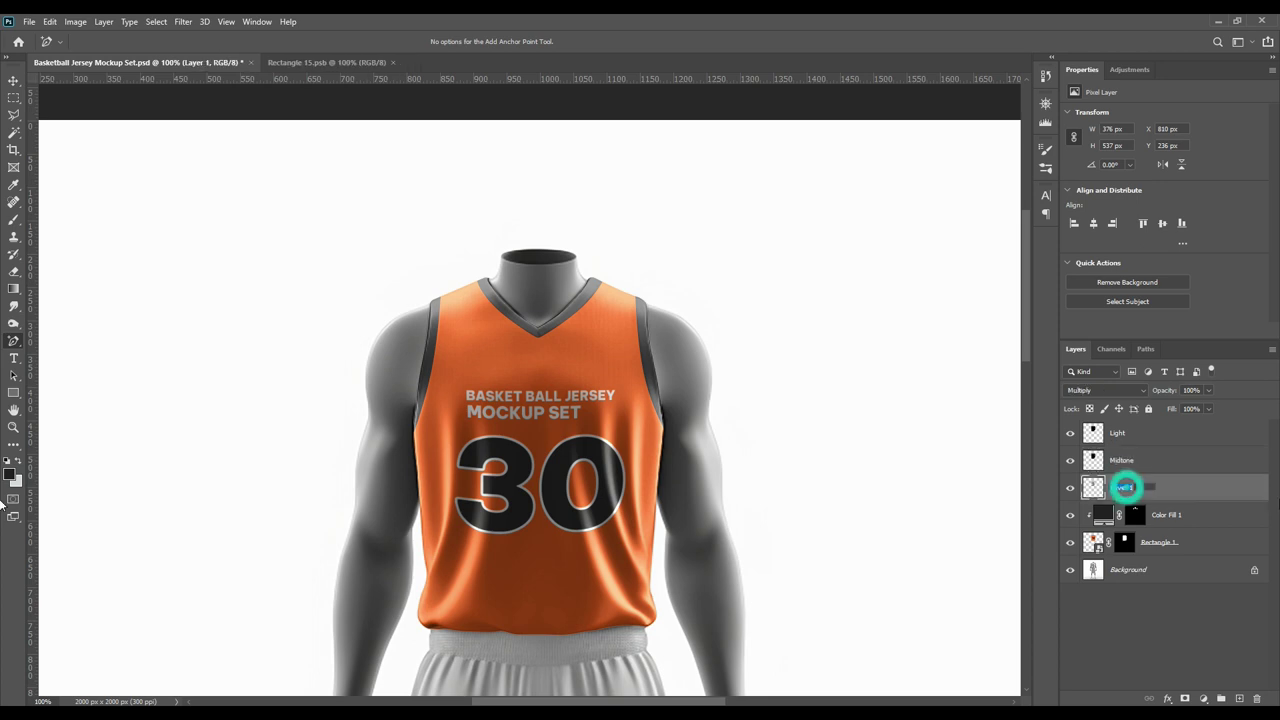
{"action": "type", "text": "S"}
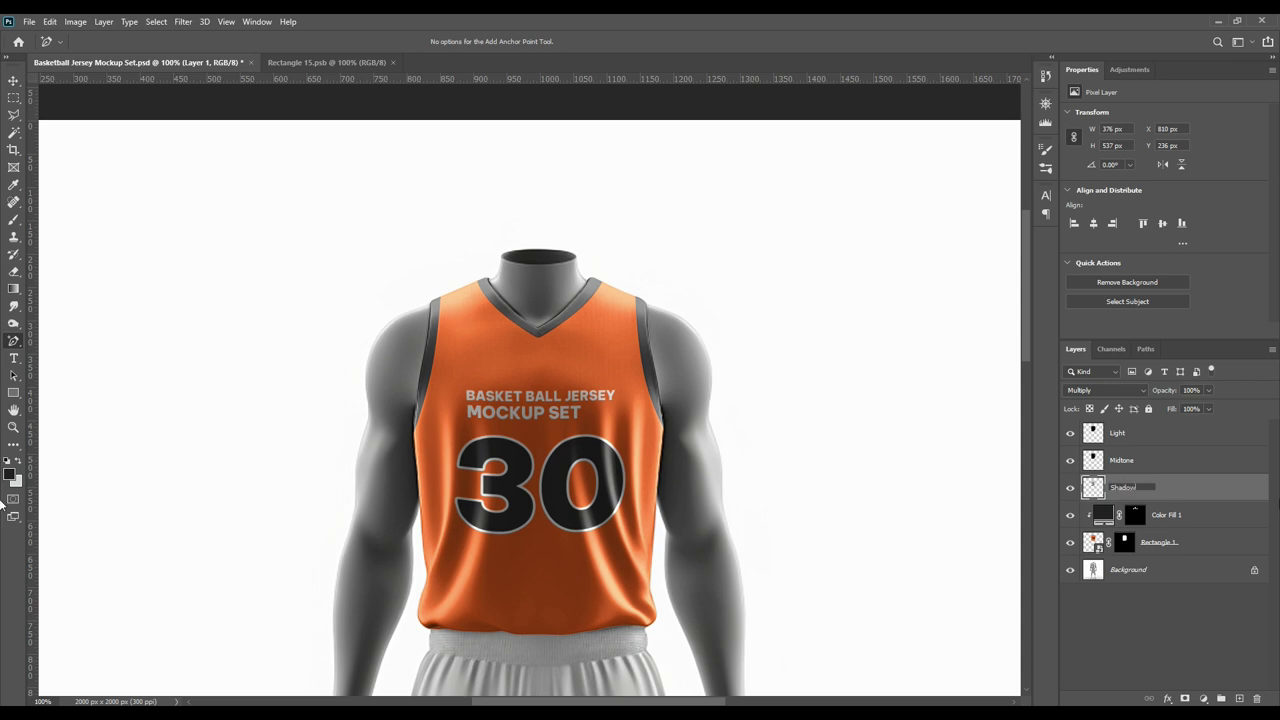
{"action": "type", "text": "hadow"}
- Rename Color Fill 1 to 'Change Color' and Rectangle 1 to 'Place DEsign'
{"action": "double_click", "coordinate": [1165, 514]}
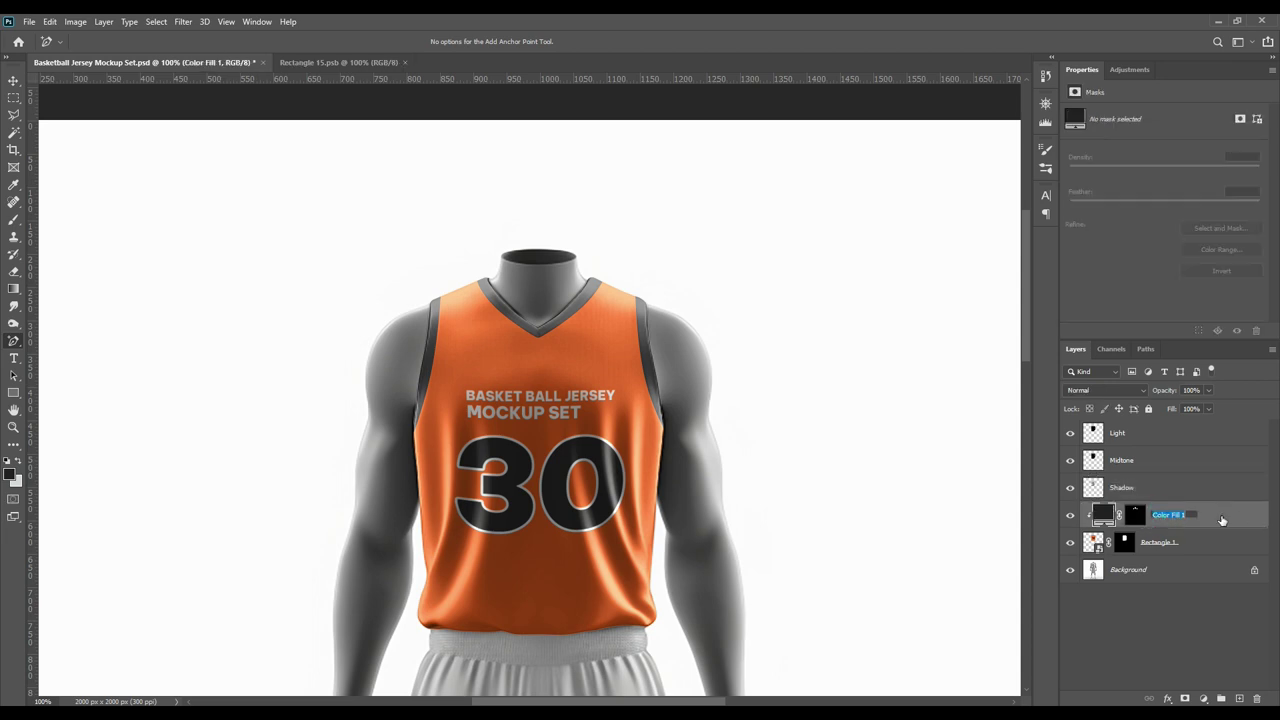
{"action": "type", "text": "Change Color"}
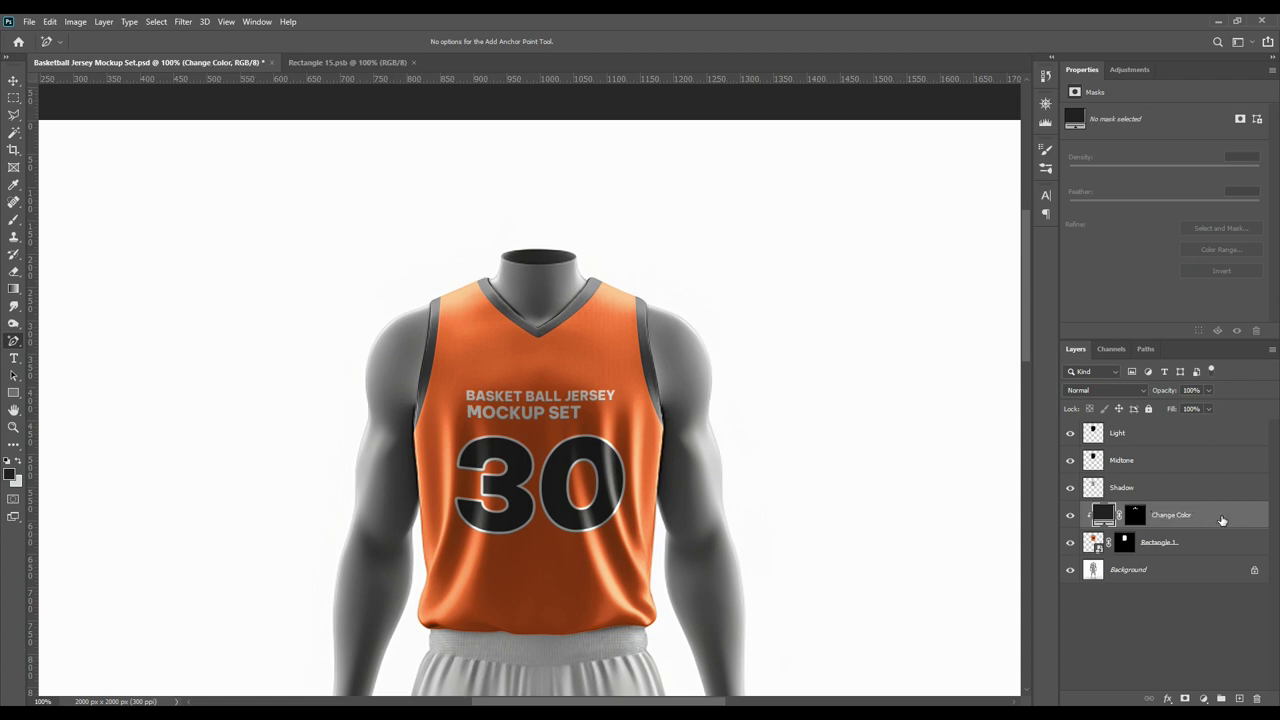
{"action": "double_click", "coordinate": [1157, 542]}
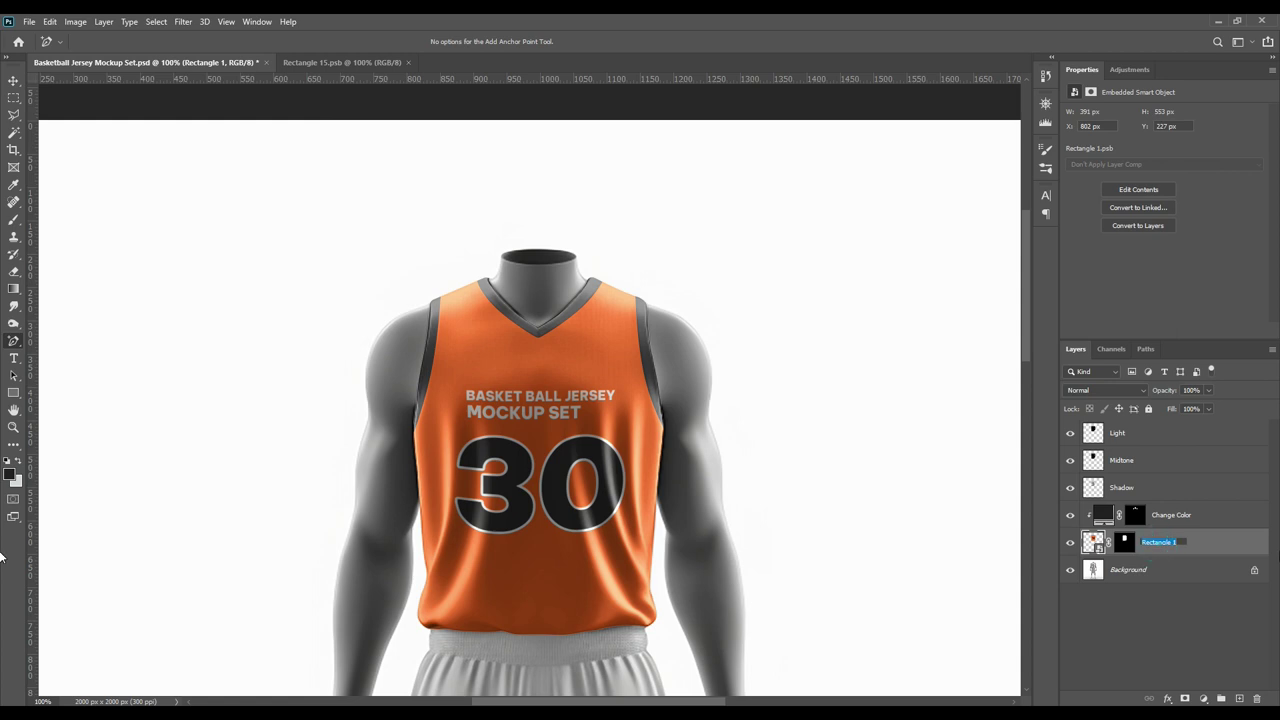
{"action": "type", "text": "Place DEsign"}
{"action": "key", "text": "Return"}
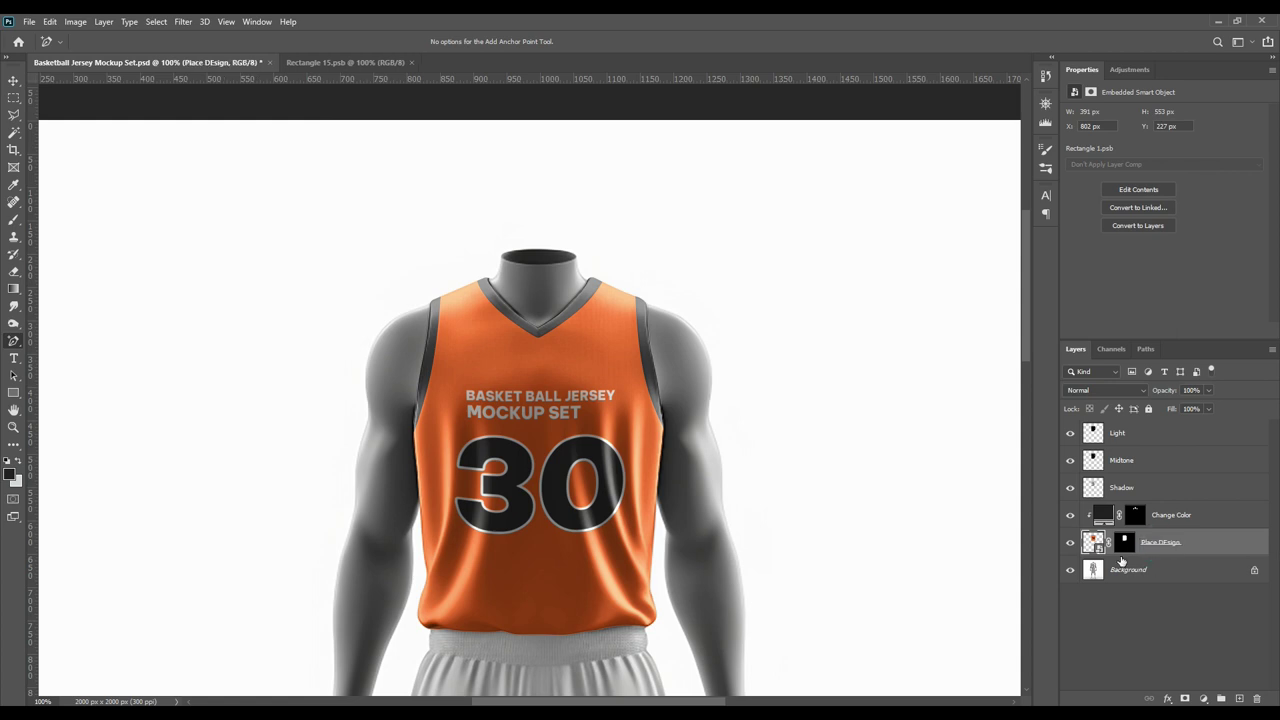
- Give the Change Color and Place DEsign layers a red colour label
{"action": "left_click", "coordinate": [1184, 520], "text": "shift"}
{"action": "right_click", "coordinate": [1184, 520]}
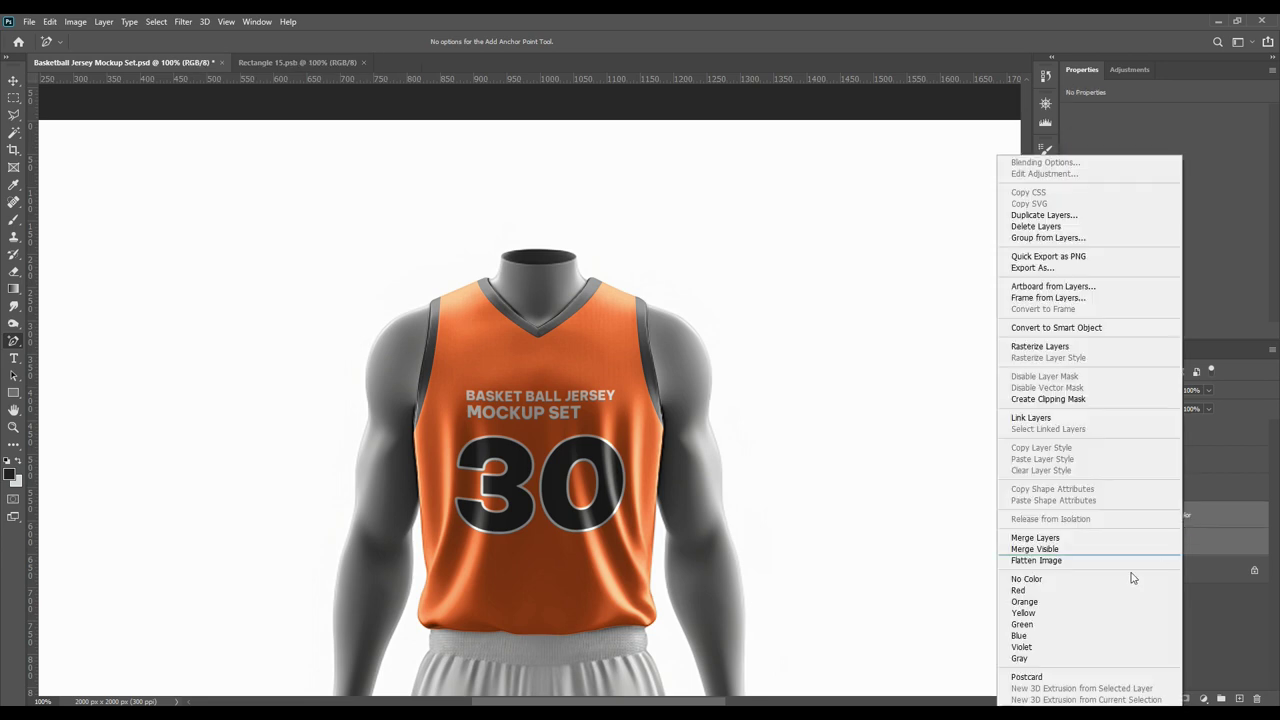
{"action": "left_click", "coordinate": [1040, 592]}
{"action": "left_click", "coordinate": [1178, 623]}
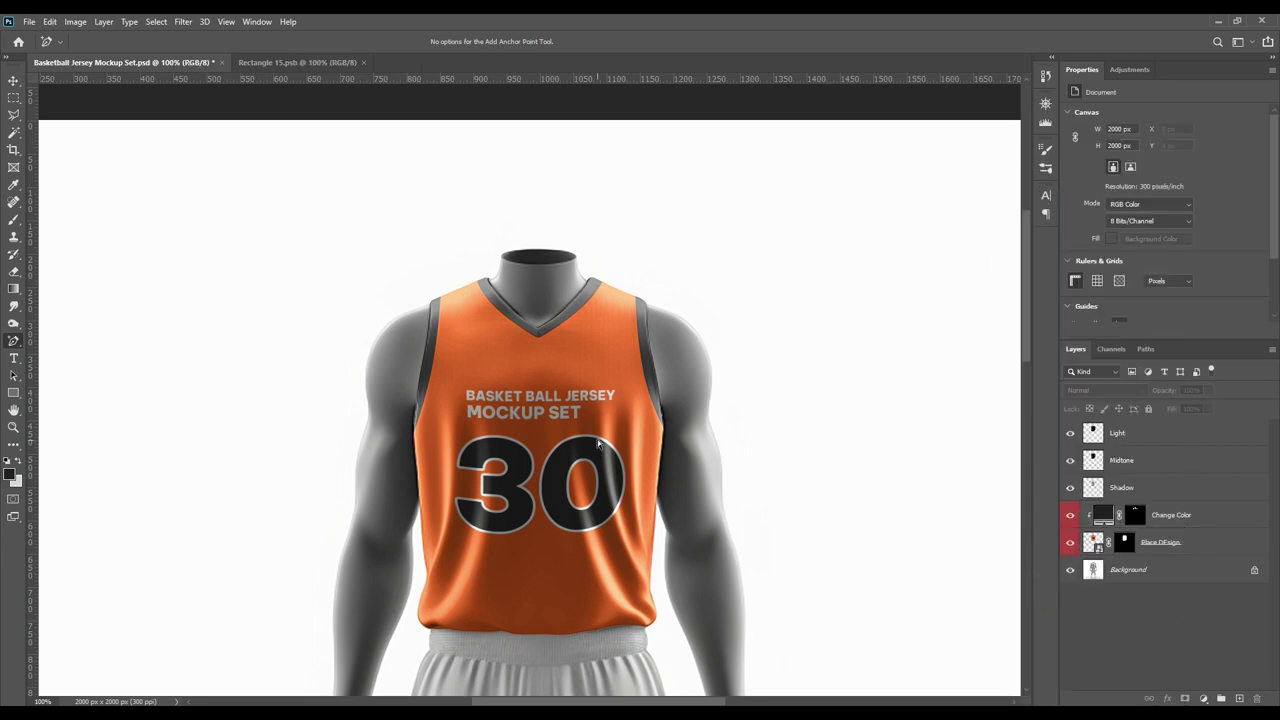
- Toggle the Place DEsign layer off and on to compare, then fit the mockup on screen
{"action": "left_click", "coordinate": [1070, 543]}
{"action": "left_click", "coordinate": [1070, 543]}
{"action": "key", "text": "ctrl+0"}
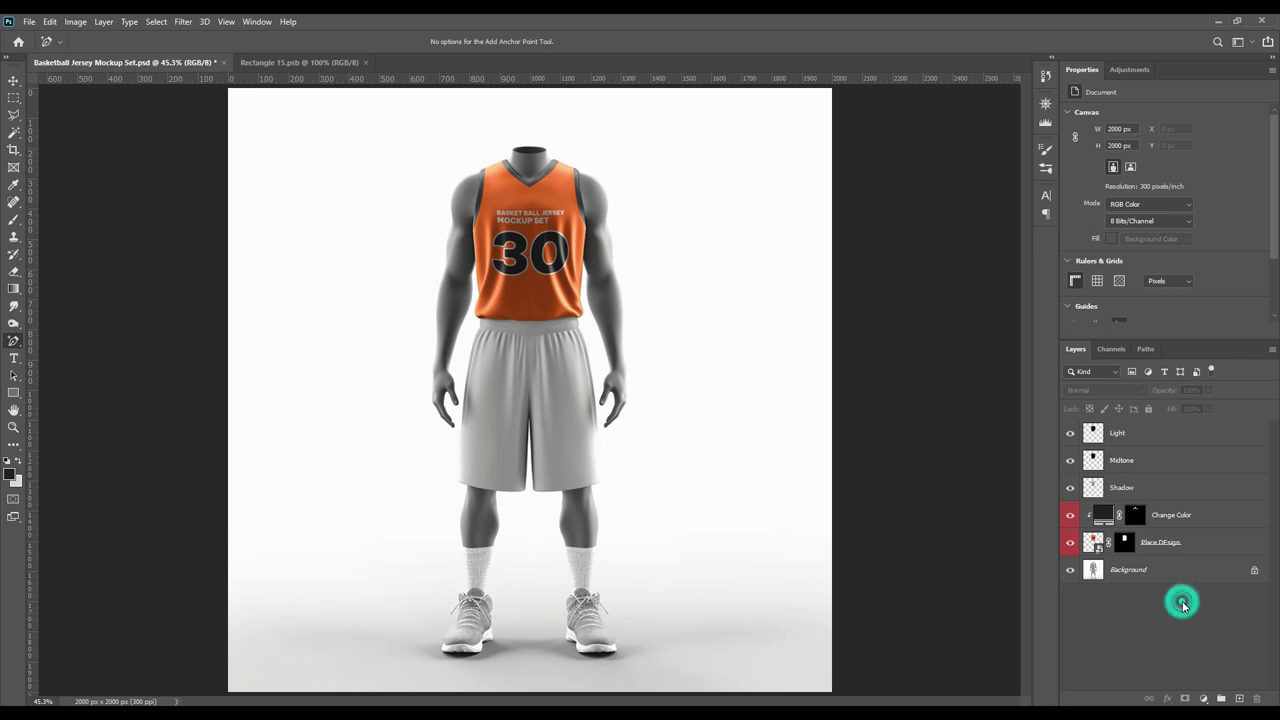